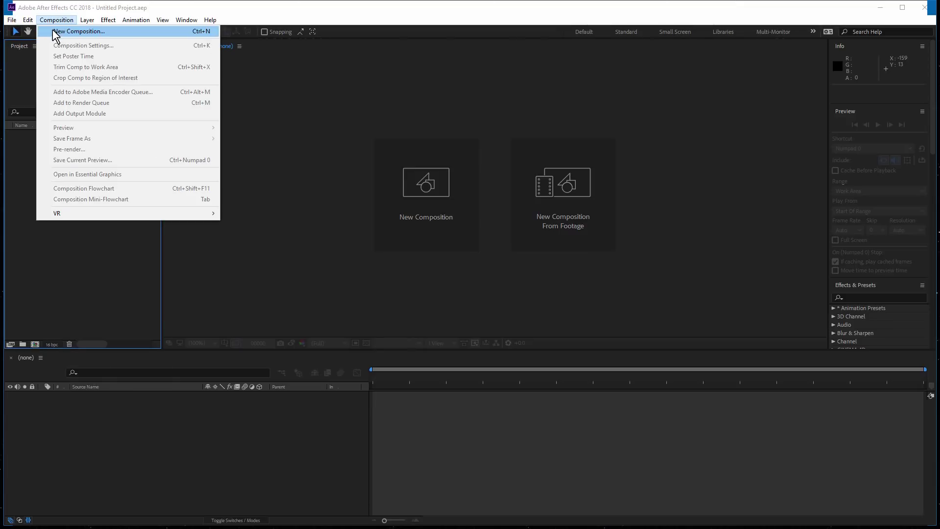
Create a composition named BouncingBallComp from the HDV/HDTV 720 29.97 preset, with the frame rate set to 30 fps
click(73, 31)
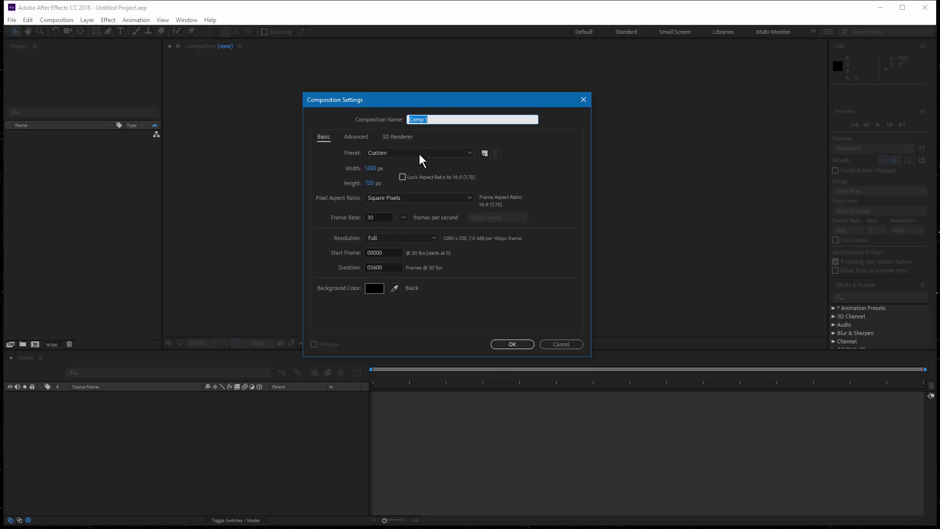
click(419, 153)
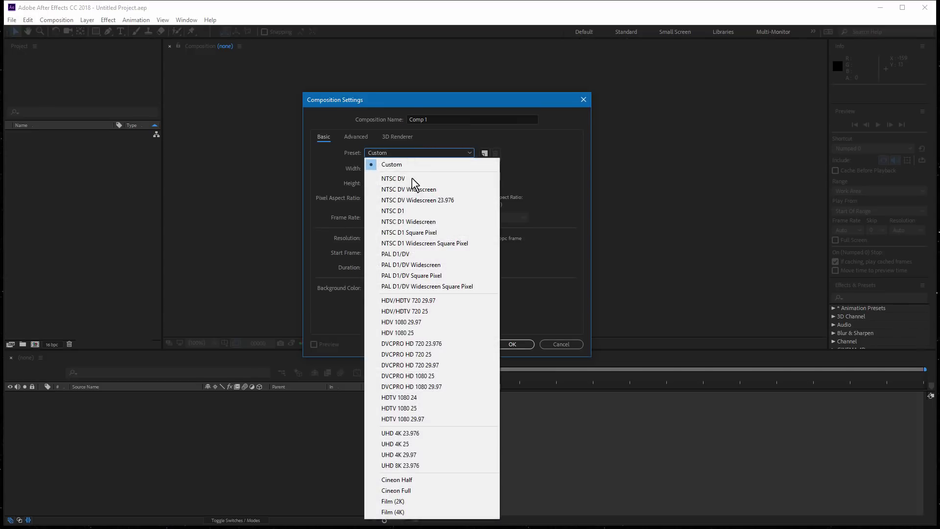
click(427, 300)
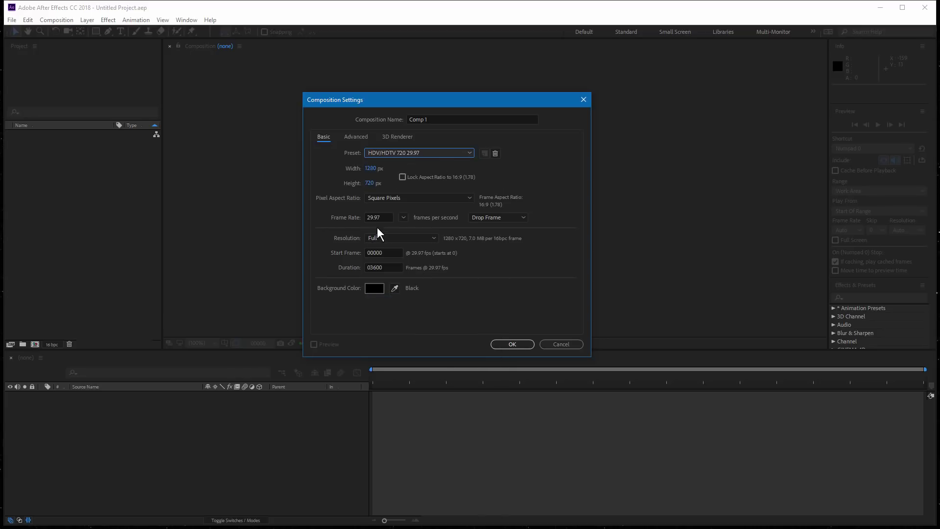
click(403, 217)
click(424, 303)
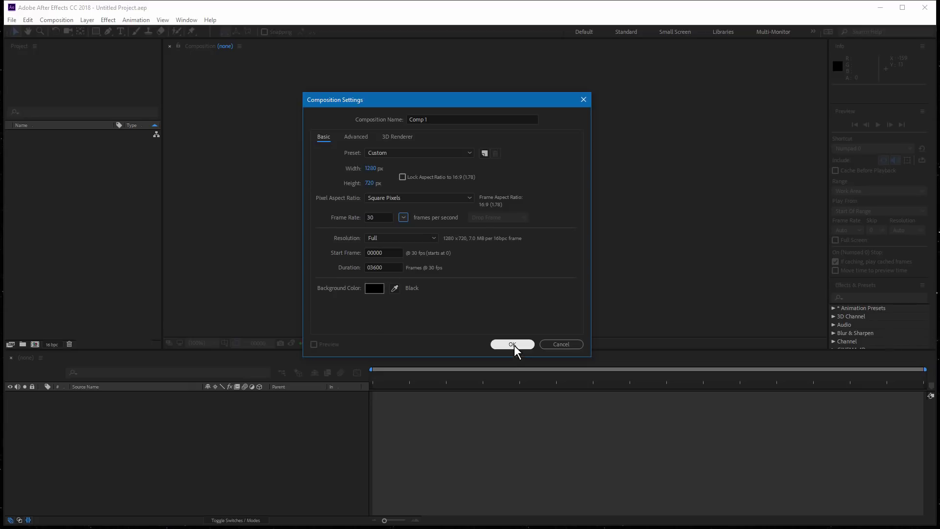
click(420, 120)
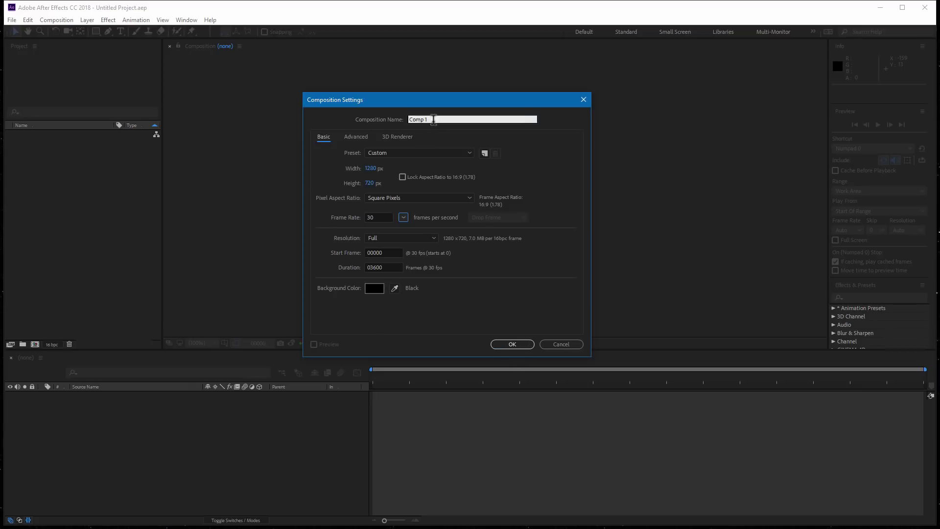
text(B)
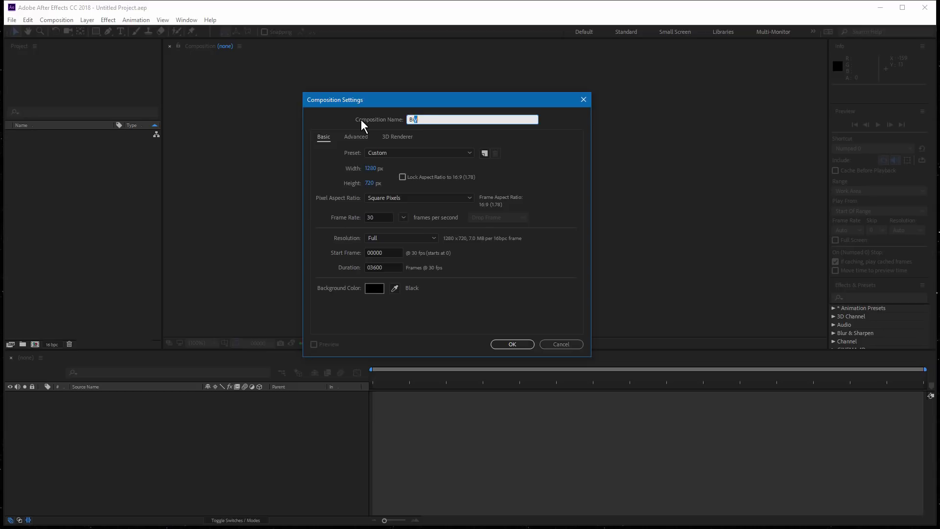
text(ouncingBallComp)
click(513, 342)
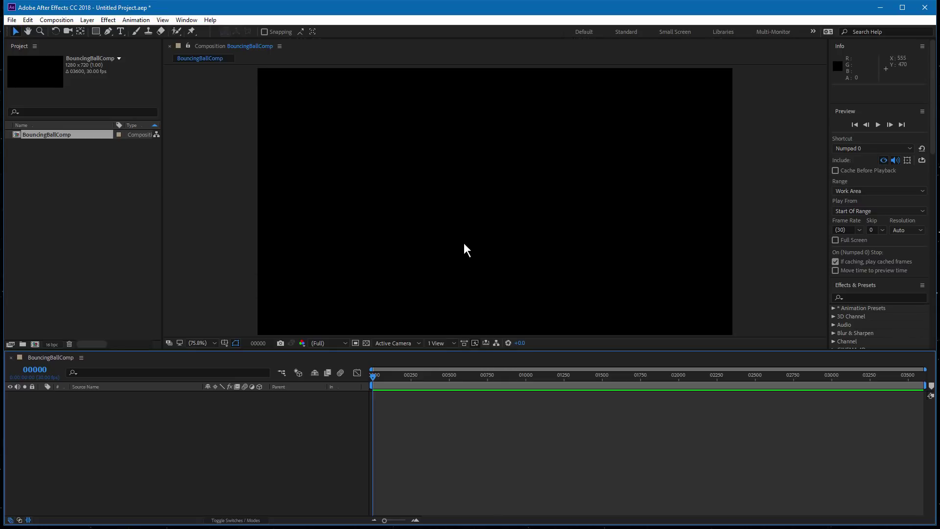
Add a new shape layer to BouncingBallComp
click(88, 21)
mouse_move(101, 31)
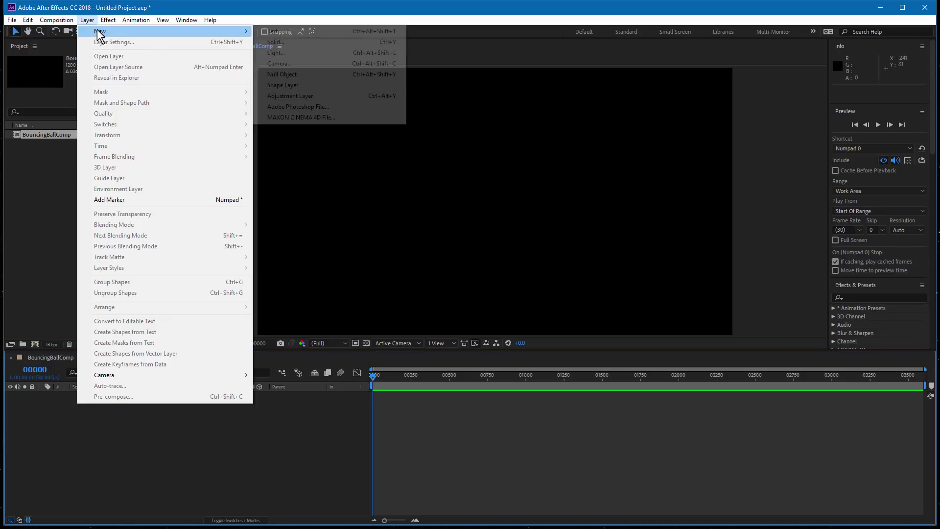
click(305, 85)
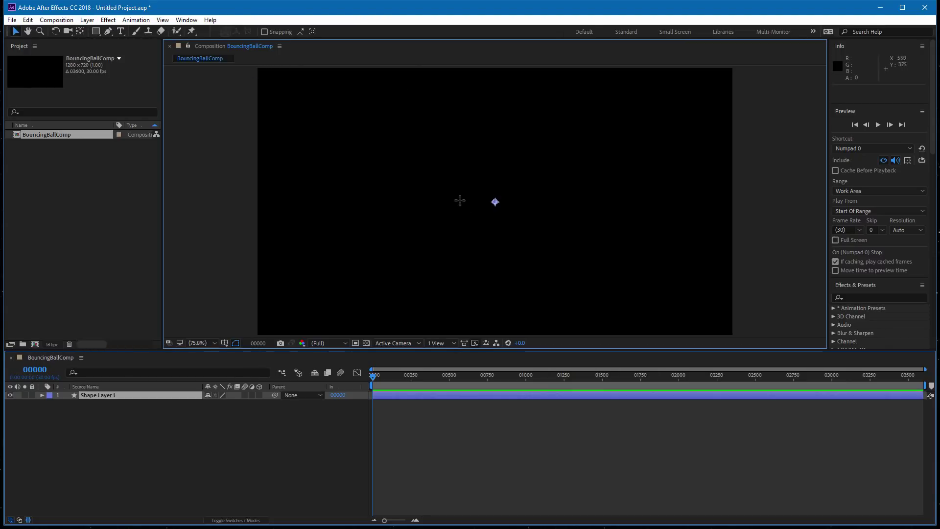
Draw a circle about 113 px across with the Ellipse tool in the upper-left area of the composition frame
key(q)
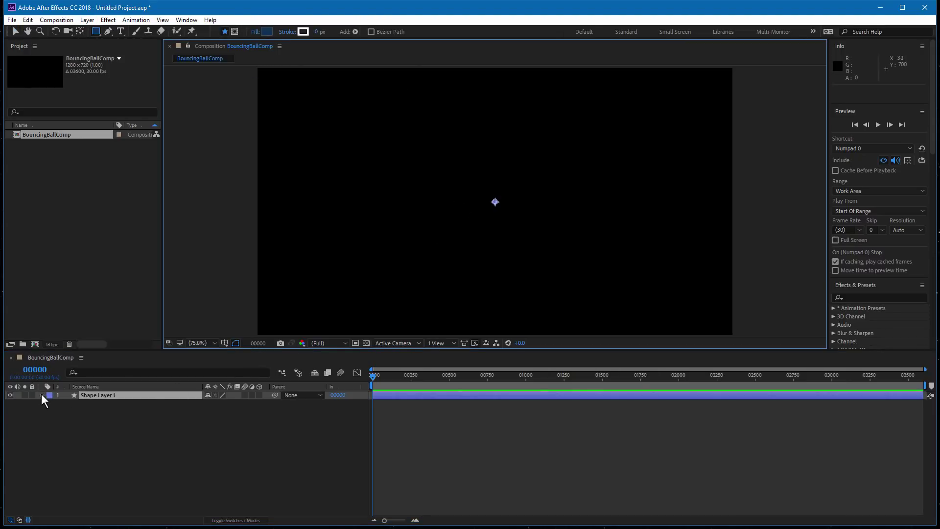
click(96, 31)
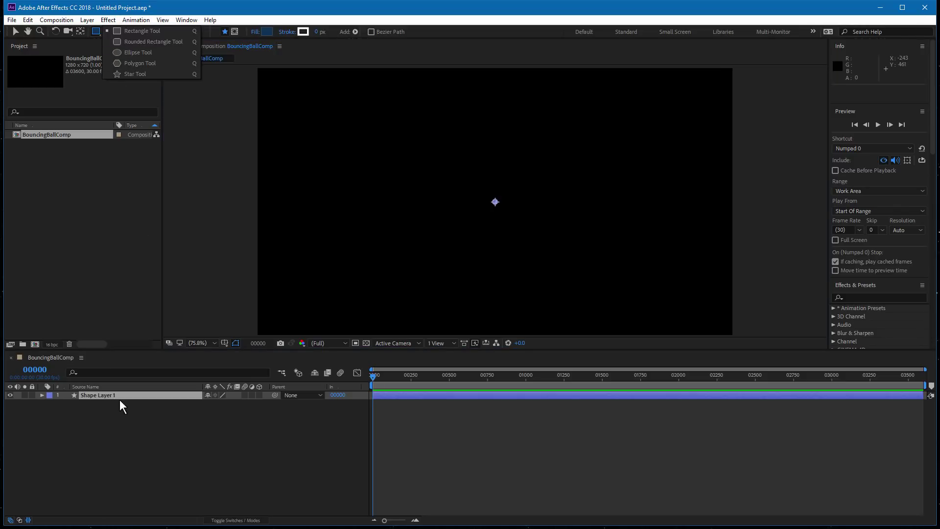
click(138, 52)
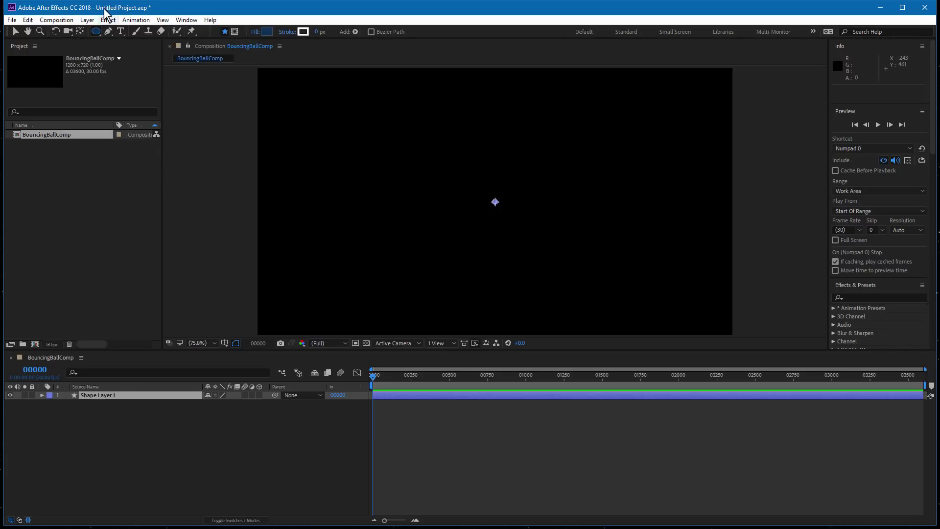
click(96, 34)
click(128, 51)
drag(351, 131, 391, 173)
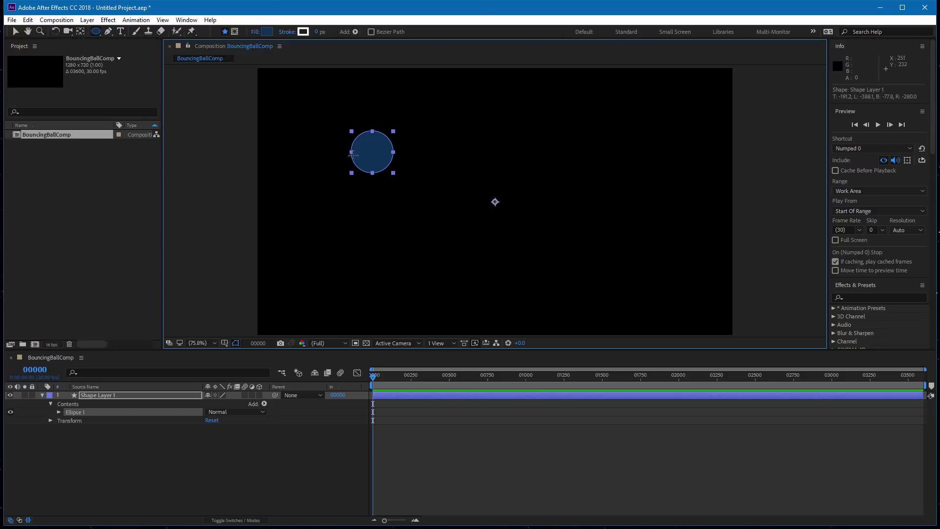
Relocate the shape layer's anchor point from the frame center to the middle of the circle with the Pan Behind tool
click(81, 30)
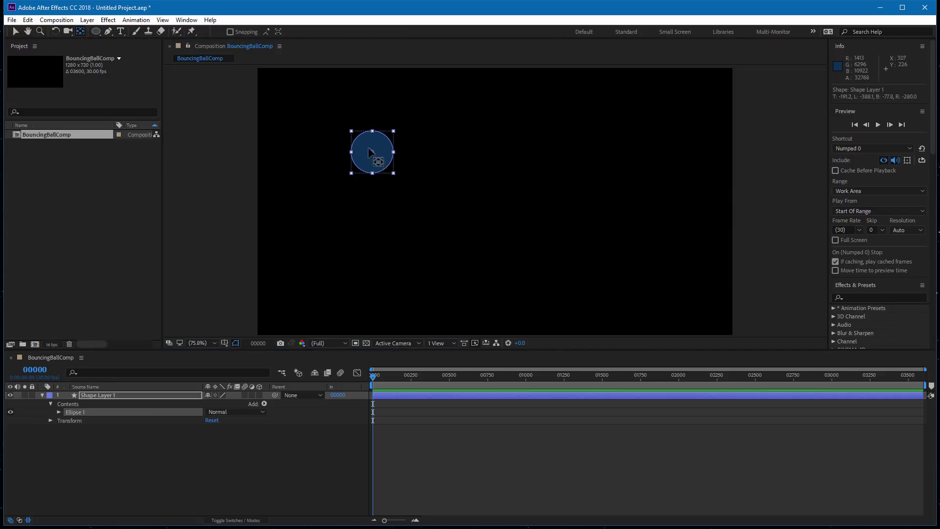
click(238, 283)
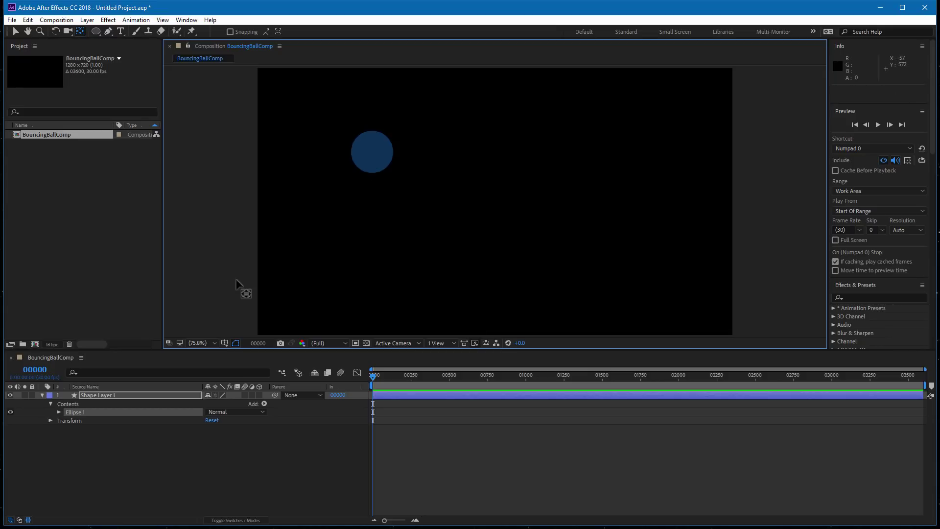
click(373, 171)
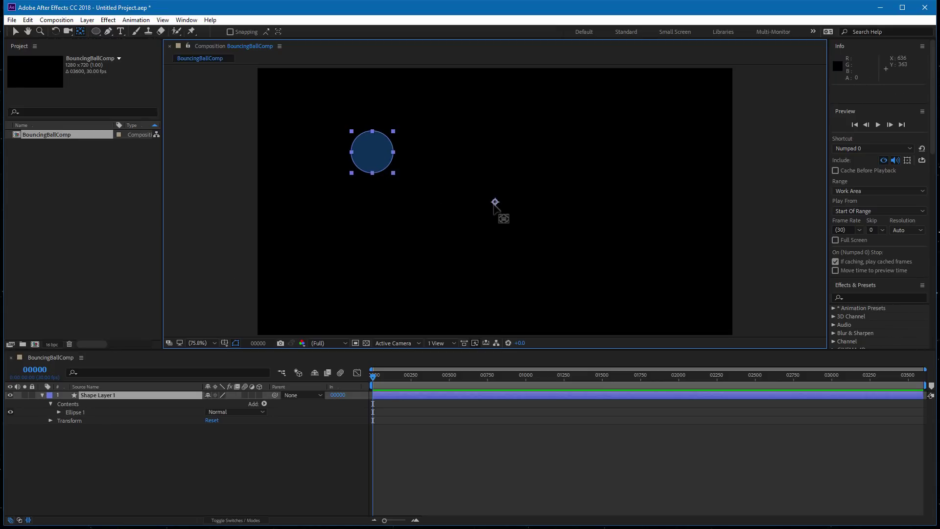
drag(495, 202, 374, 155)
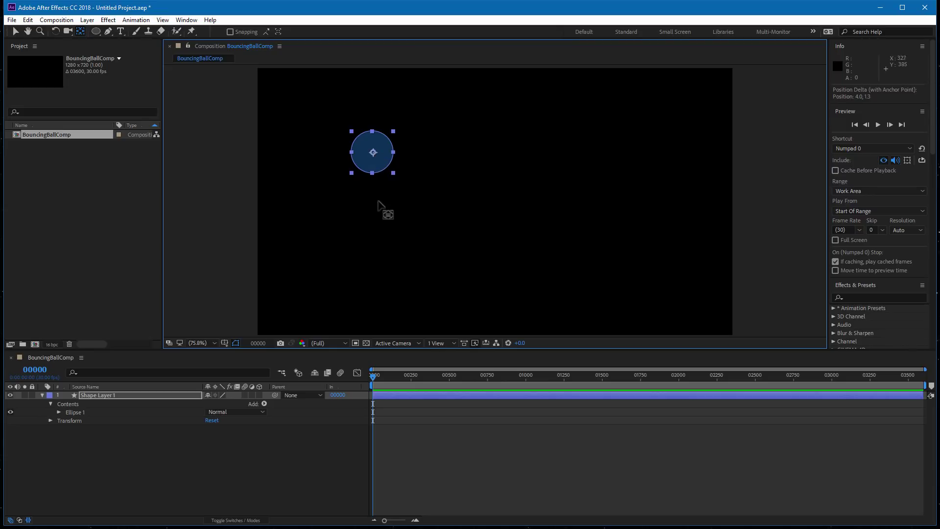
Move the anchor point outside the circle's lower-right edge and back to the circle's middle
drag(373, 153, 404, 168)
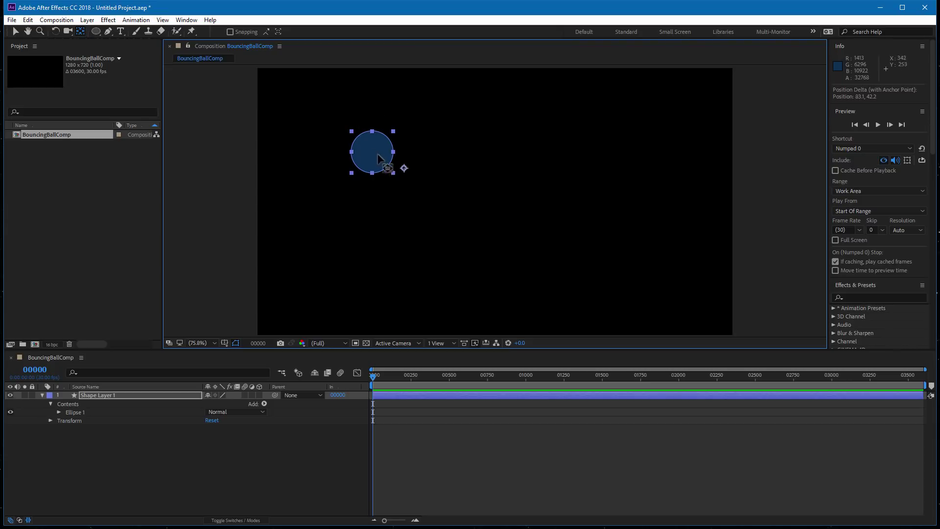
click(250, 240)
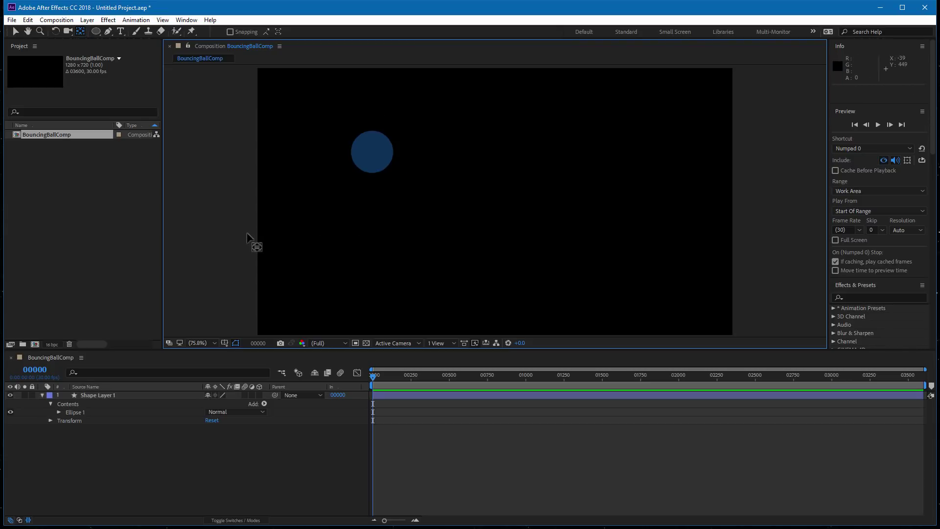
click(381, 172)
drag(404, 168, 373, 153)
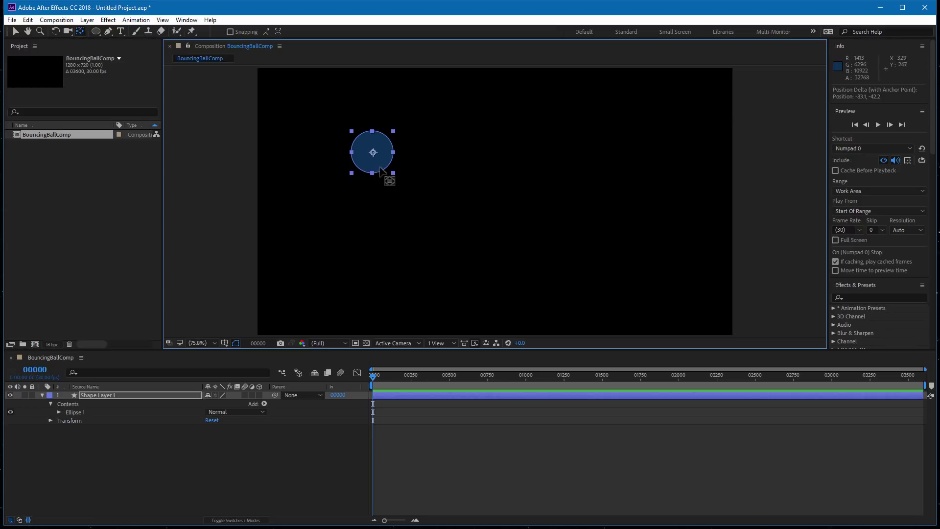
Fine-tune the anchor point onto the circle's exact center at 200% magnification, and restore the Fit up to 100% view
click(231, 214)
click(374, 169)
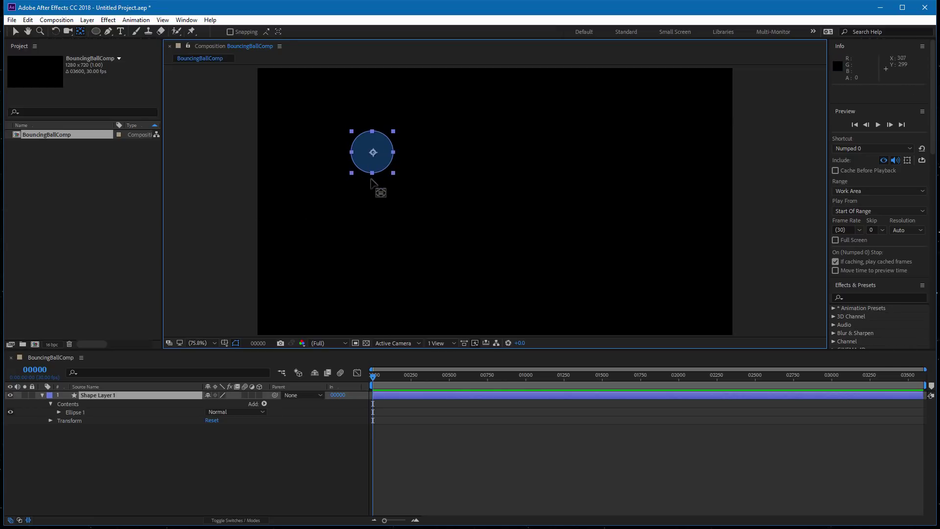
click(216, 342)
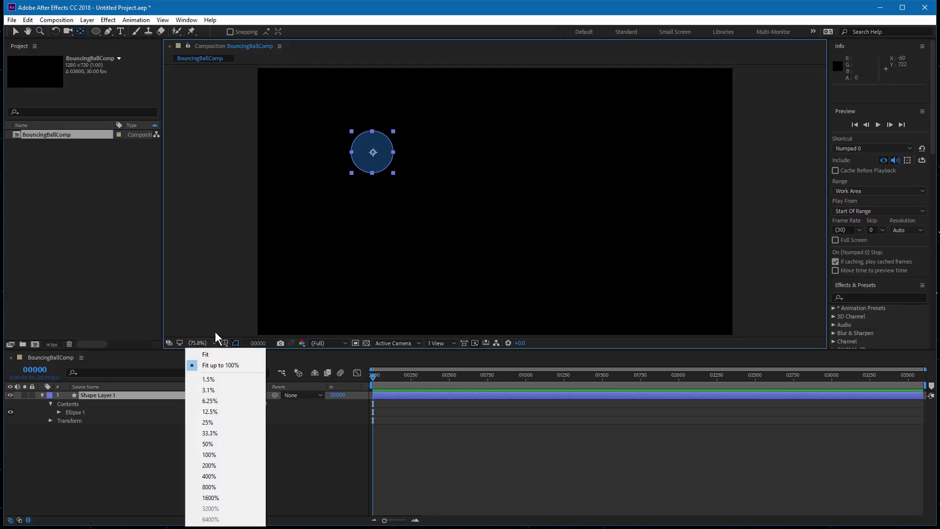
click(229, 466)
drag(315, 168, 535, 294)
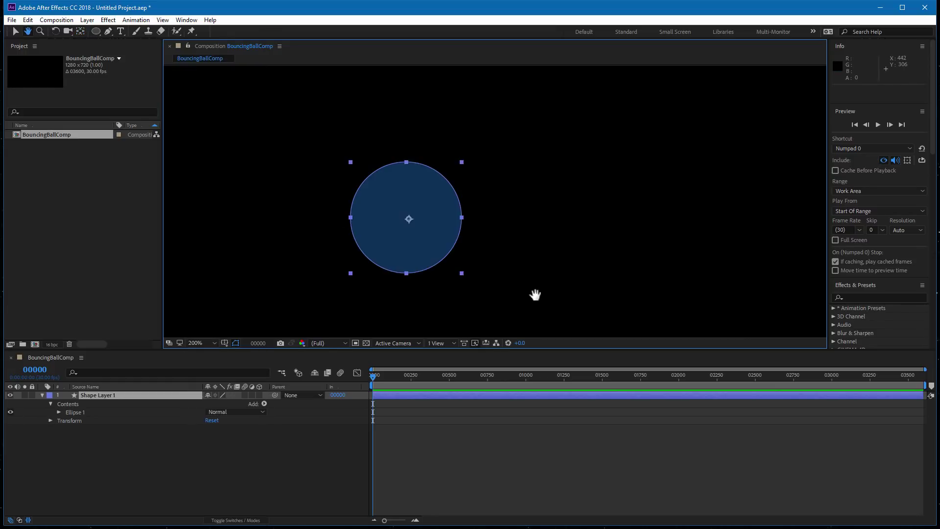
key(y)
drag(409, 217, 407, 216)
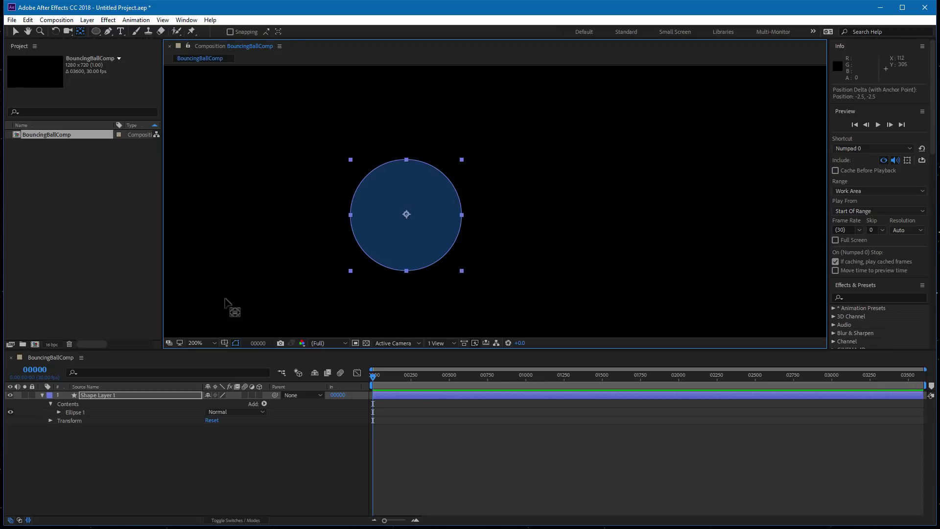
scroll(270, 223, down, 2)
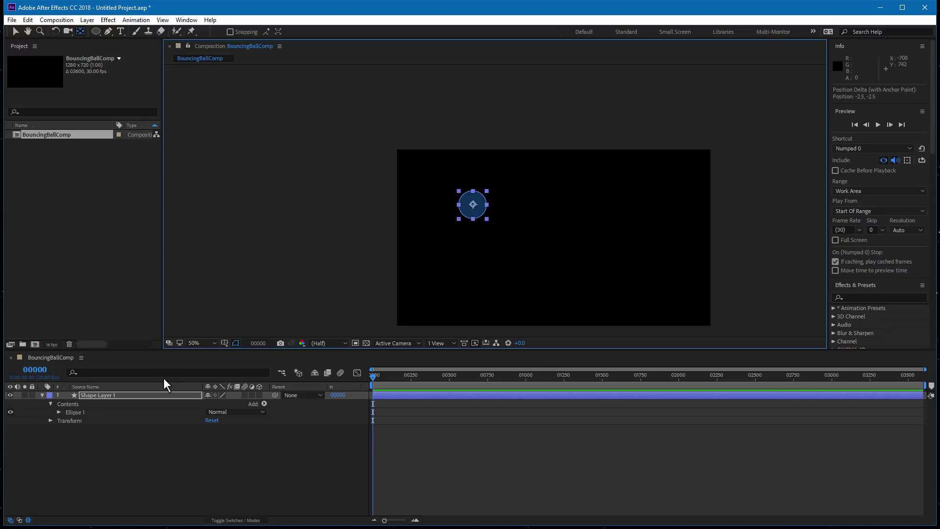
click(208, 343)
click(214, 365)
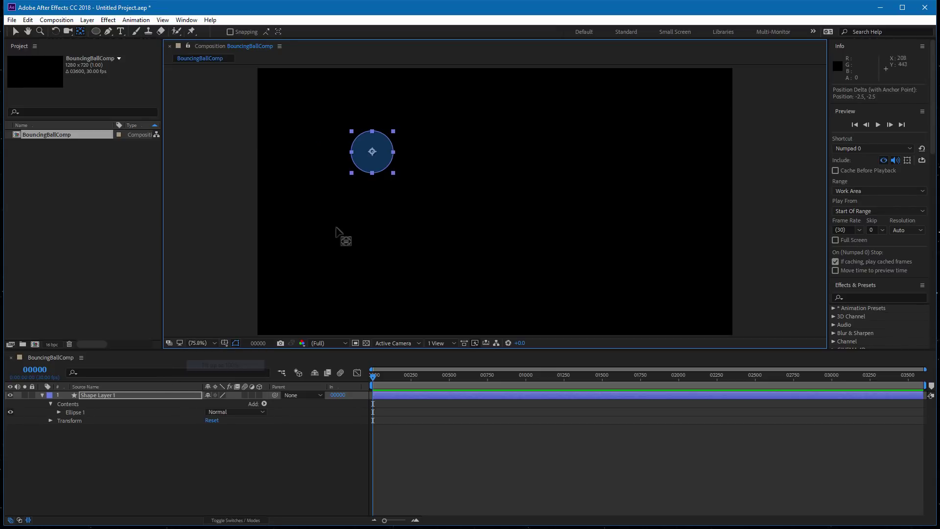
Rename the circle's layer as Shape Layer - Ball and deselect it
click(16, 32)
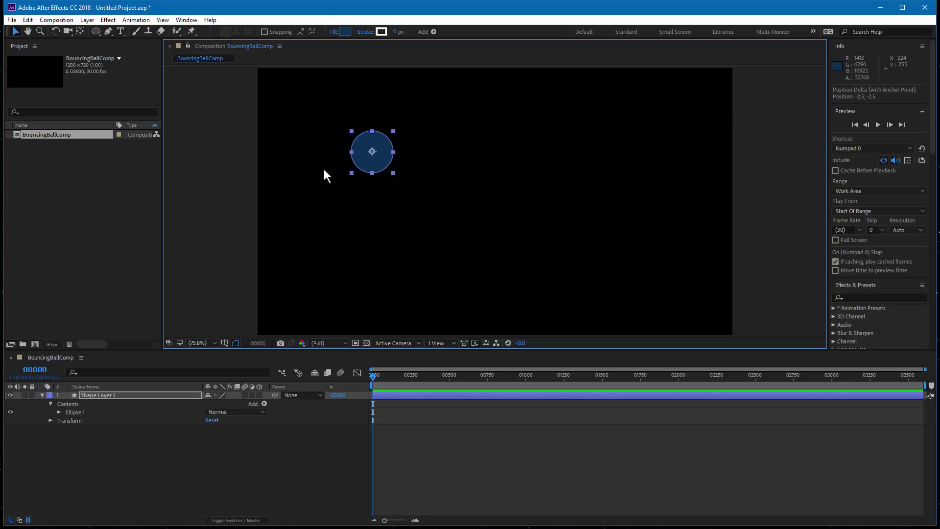
click(112, 394)
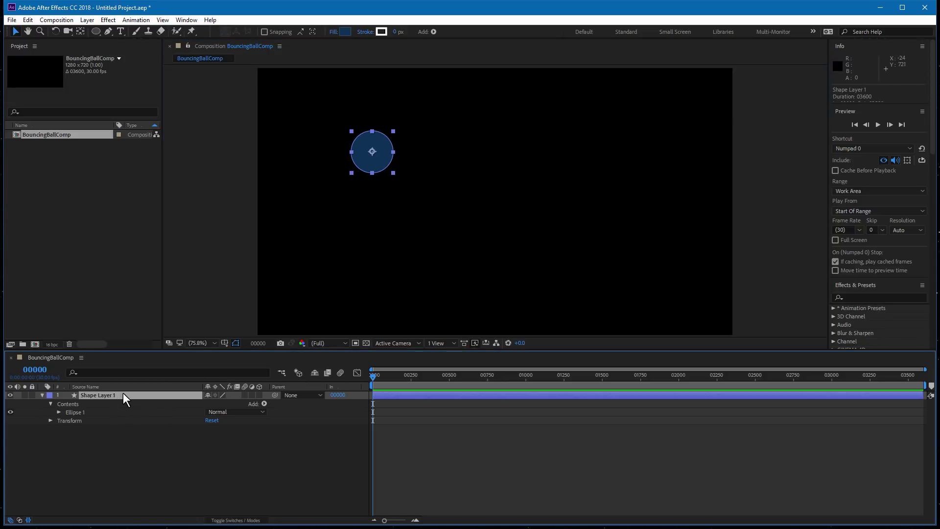
key(Return)
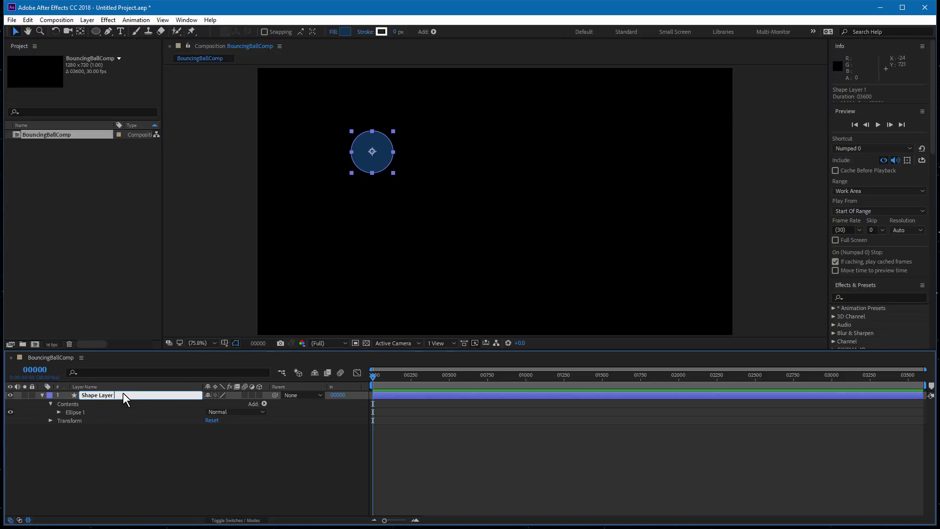
key(Return)
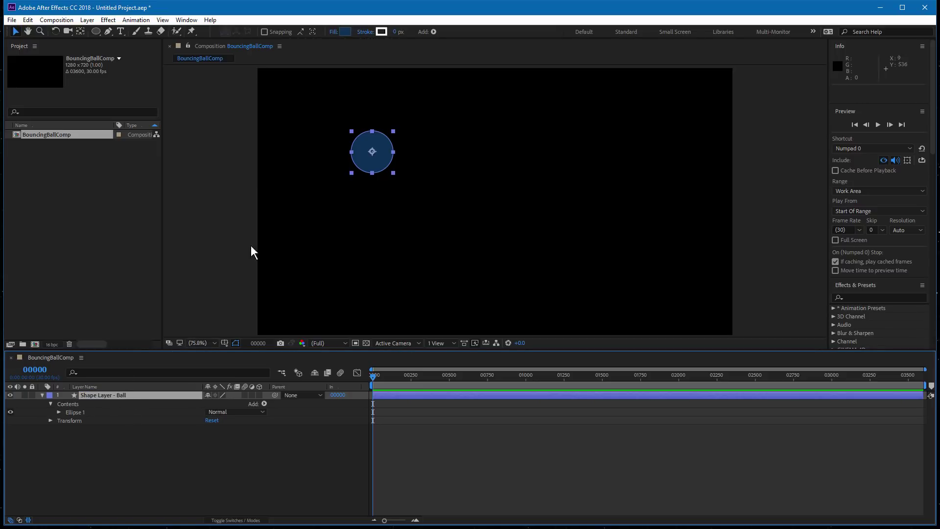
click(237, 455)
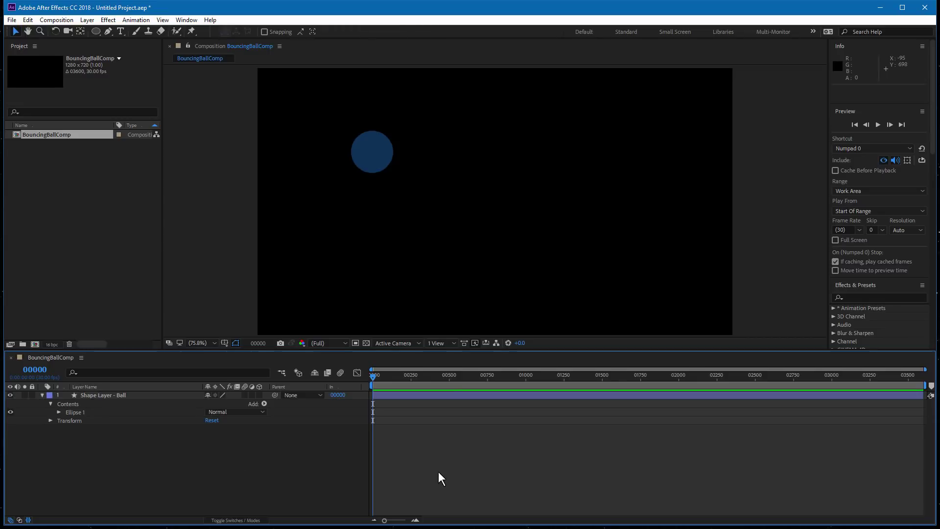
Add a second shape layer above Shape Layer - Ball
click(109, 393)
drag(258, 237, 257, 232)
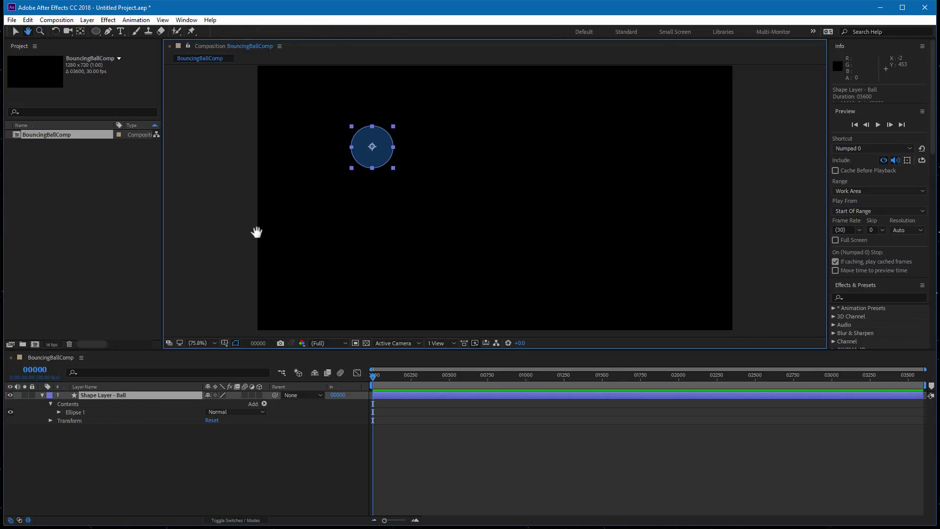
key(v)
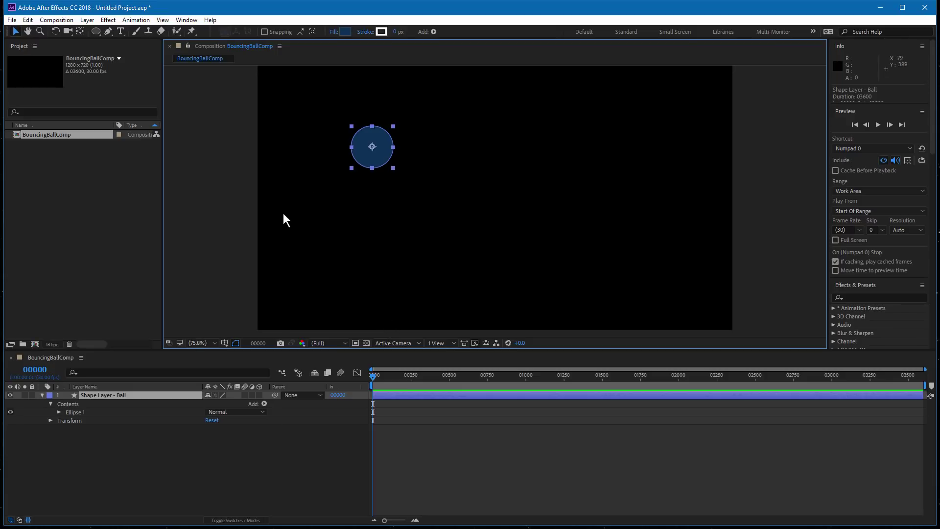
click(87, 21)
mouse_move(96, 32)
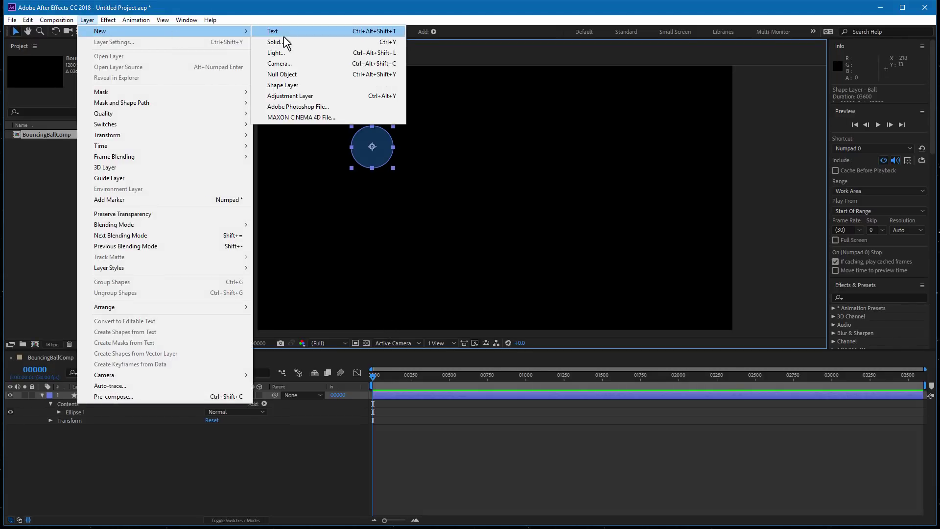
click(282, 85)
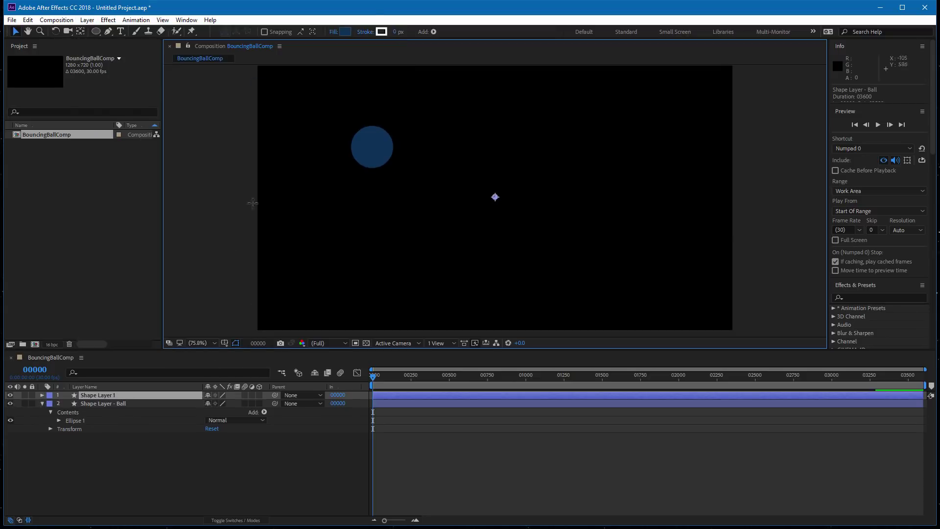
Draw a rectangle about 1404 x 49 px near the composition's bottom edge, extending past both sides of the frame
key(q)
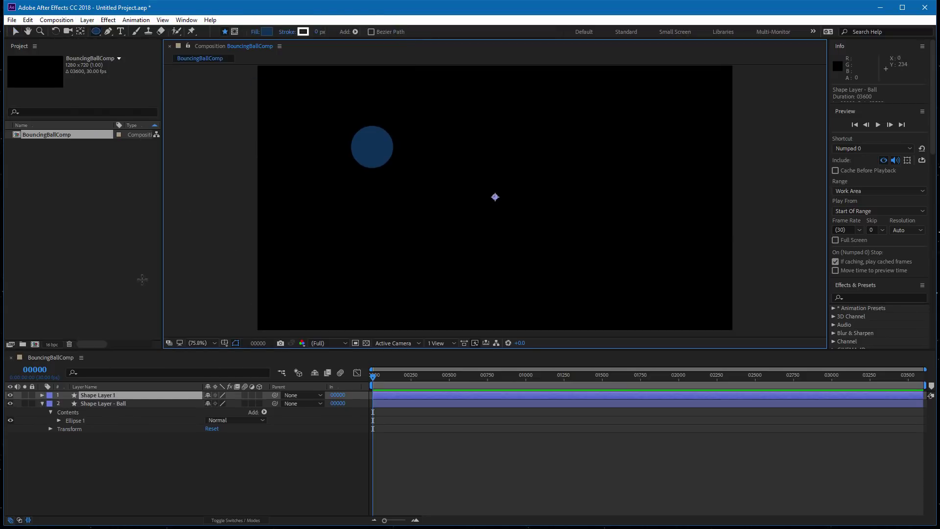
click(96, 30)
click(132, 31)
drag(236, 299, 758, 318)
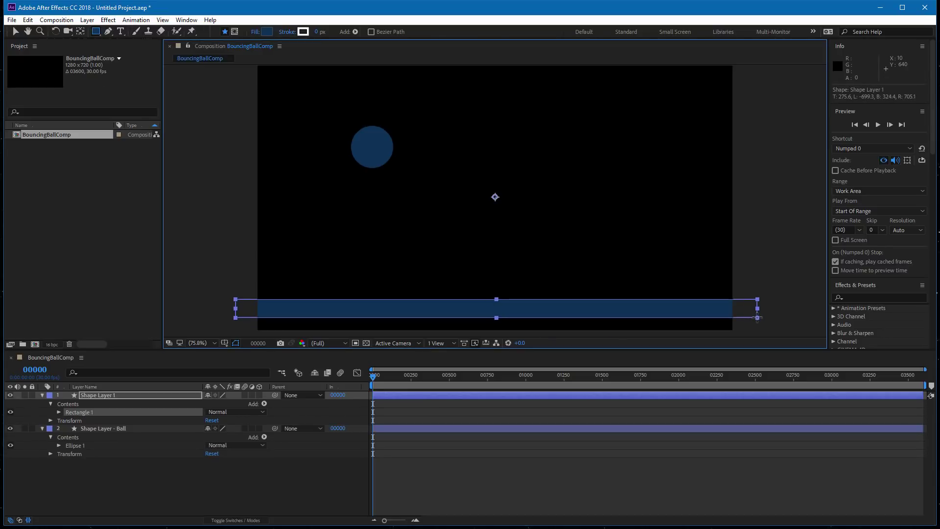
click(15, 31)
Rename the rectangle's layer as Shape Layer - Ground and move it below Shape Layer - Ball
click(111, 397)
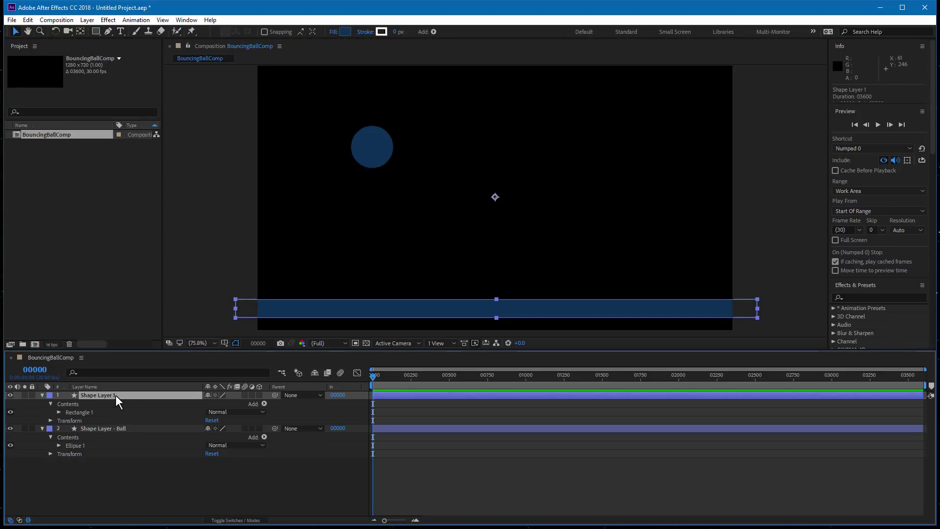
key(Return)
click(116, 395)
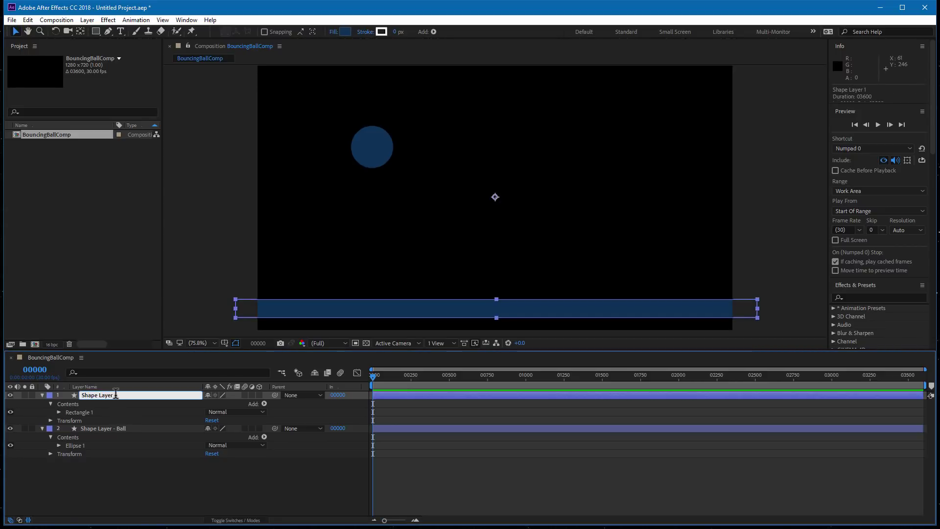
text(Ground)
key(Return)
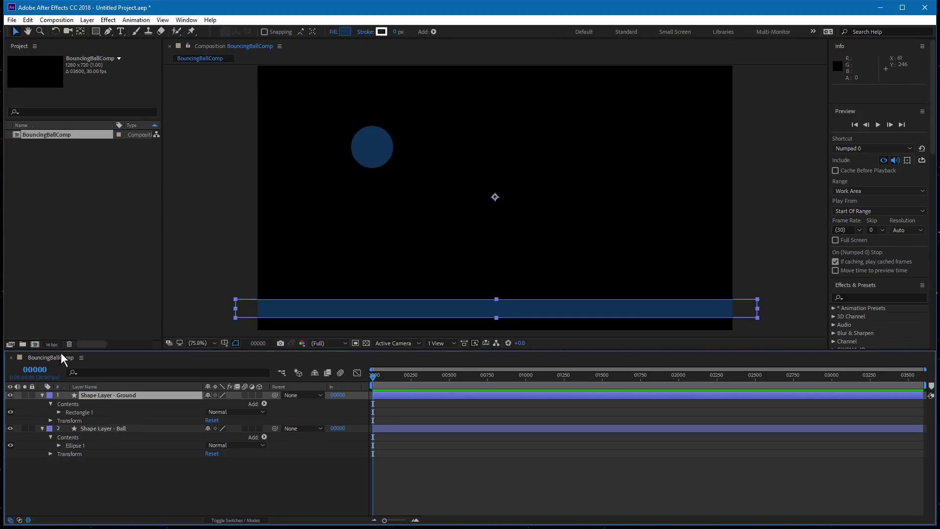
drag(127, 395, 119, 456)
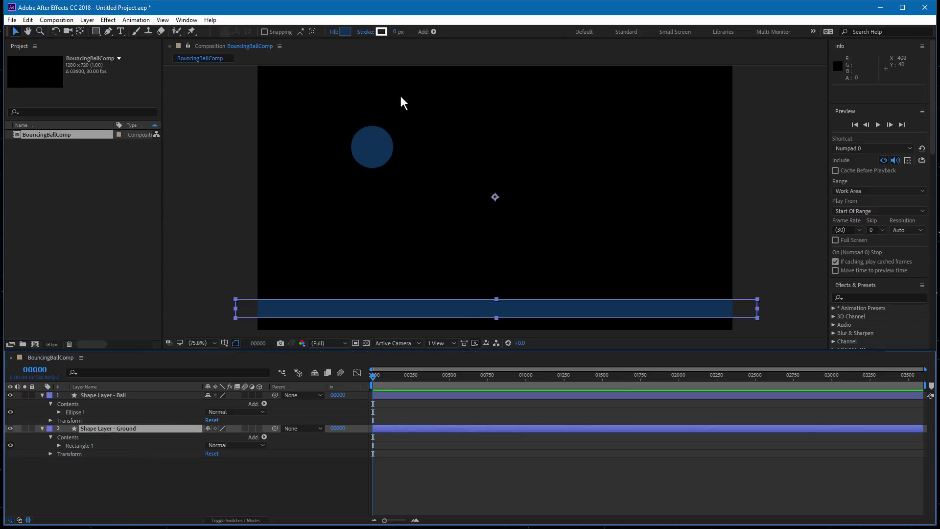
Lock Shape Layer - Ground and collapse its properties, then test that the ground cannot be selected in the composition
click(378, 156)
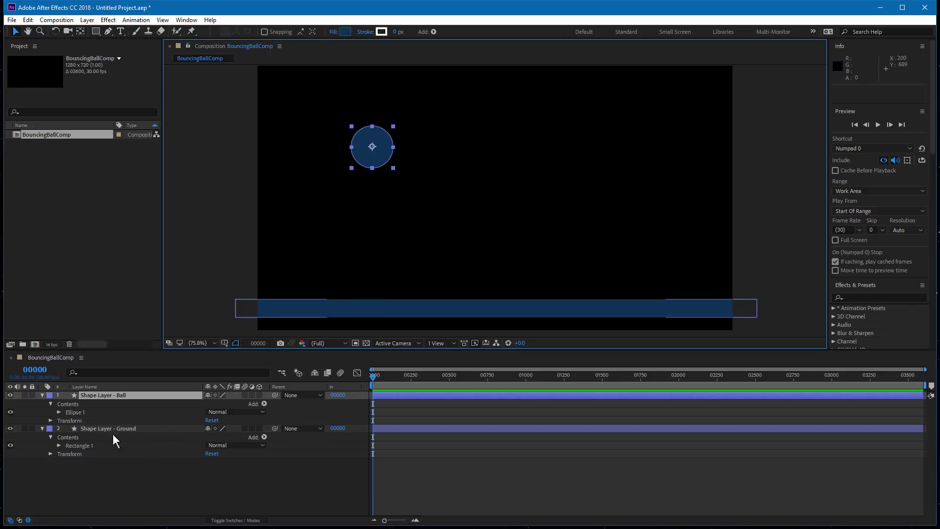
click(33, 429)
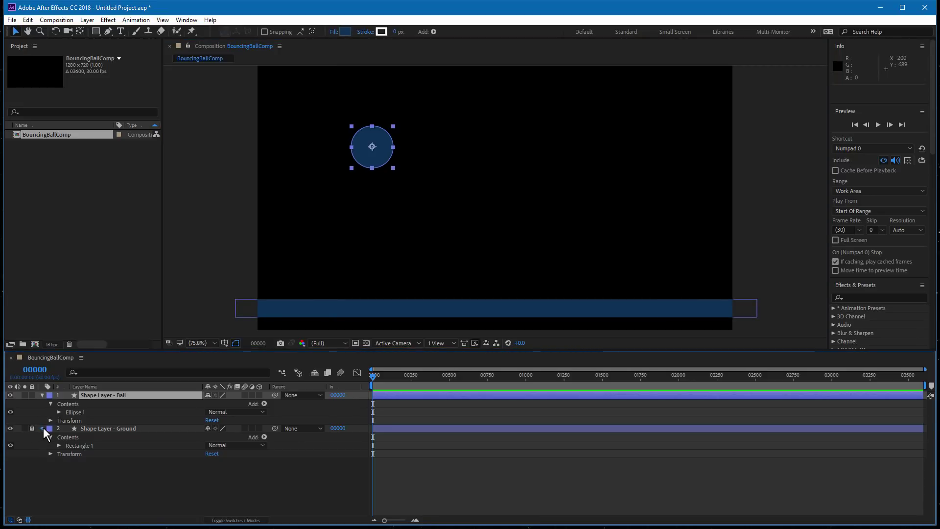
click(42, 428)
click(333, 313)
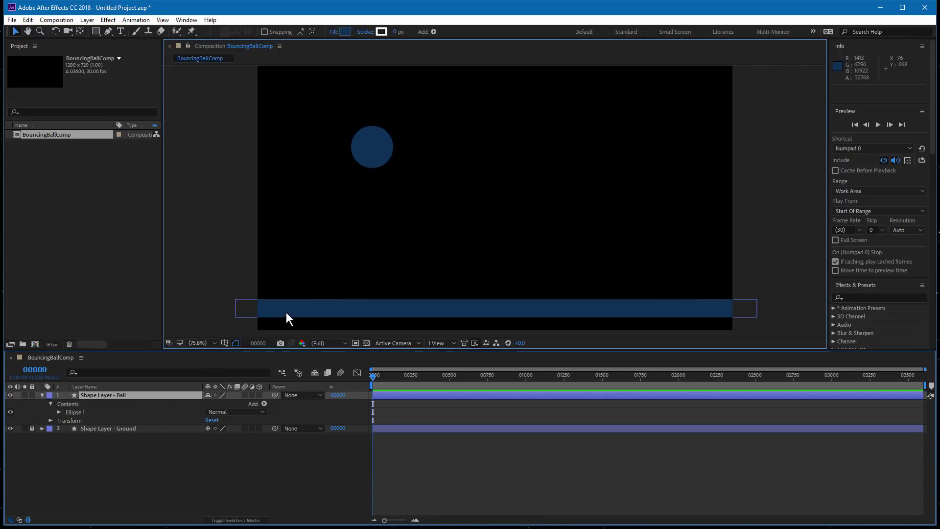
Expand the Transform properties of Shape Layer - Ball and compare them with Ellipse 1's own Transform group
click(372, 162)
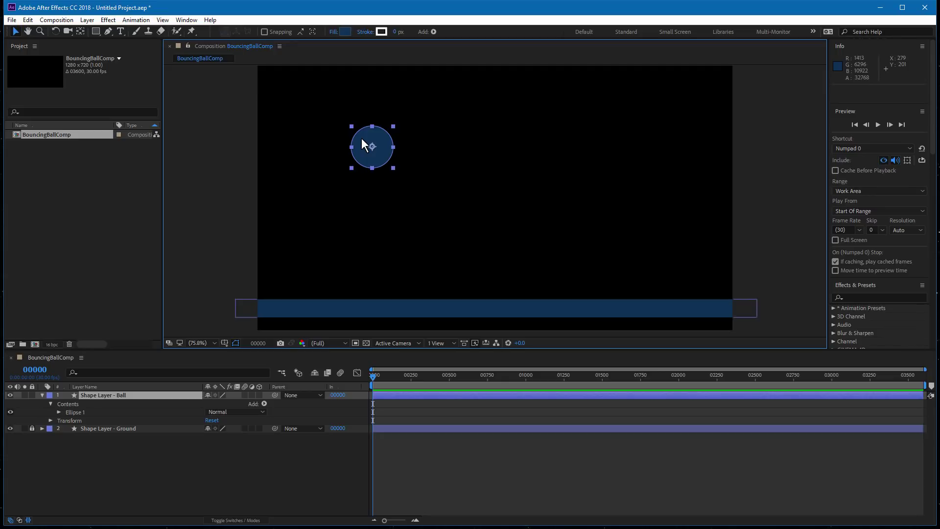
click(50, 420)
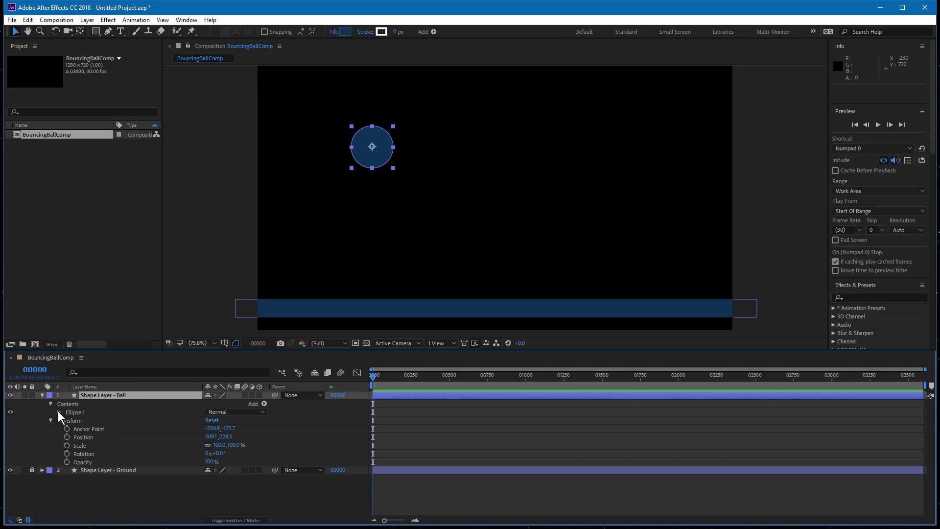
click(68, 421)
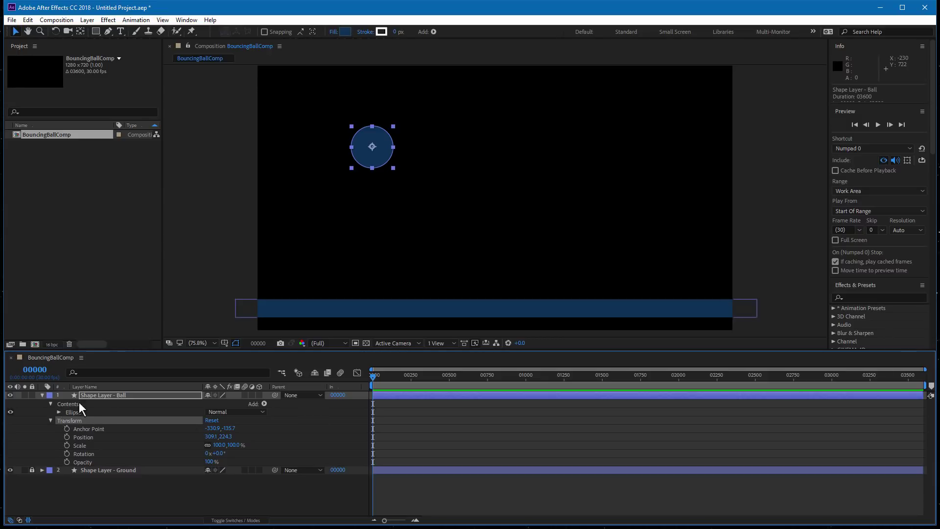
click(95, 395)
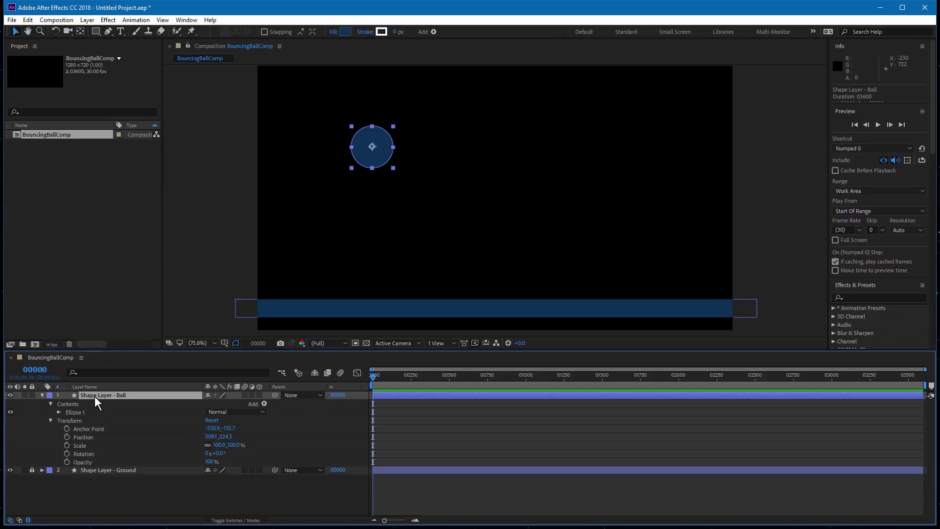
click(58, 411)
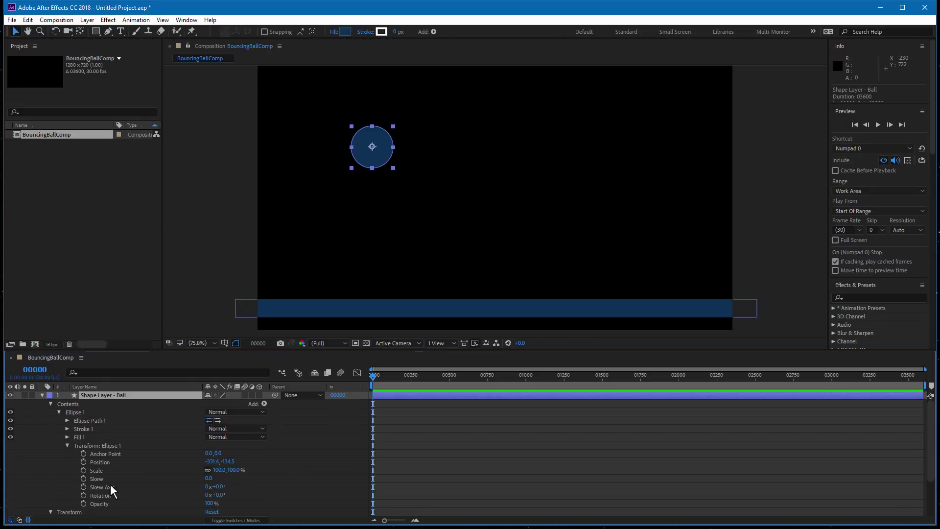
click(59, 412)
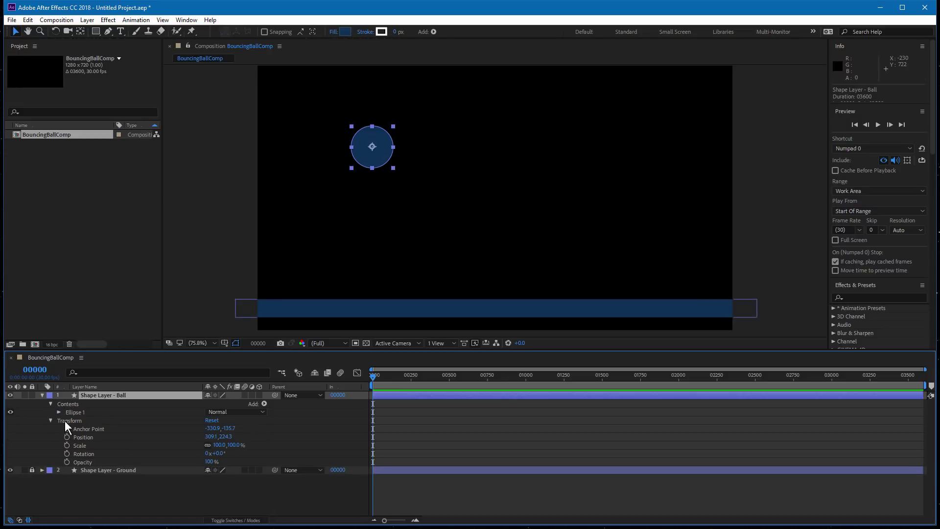
click(75, 420)
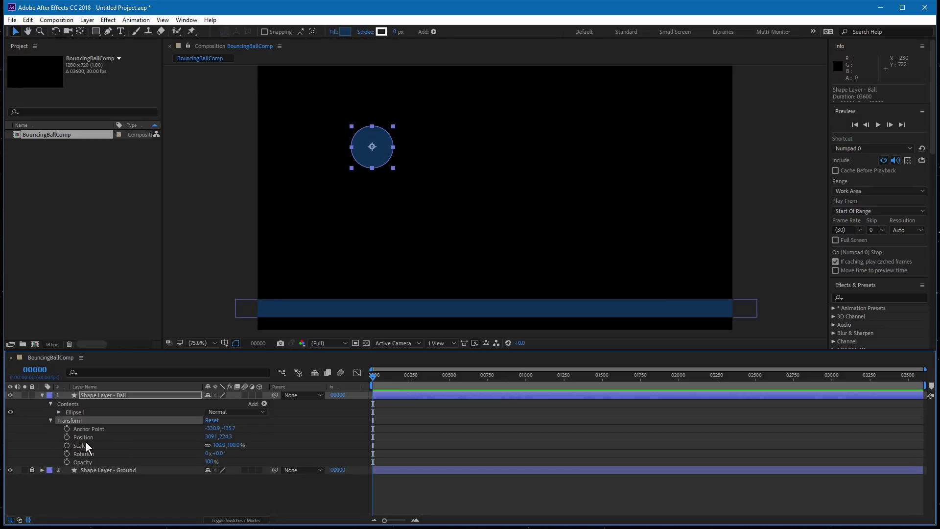
click(86, 438)
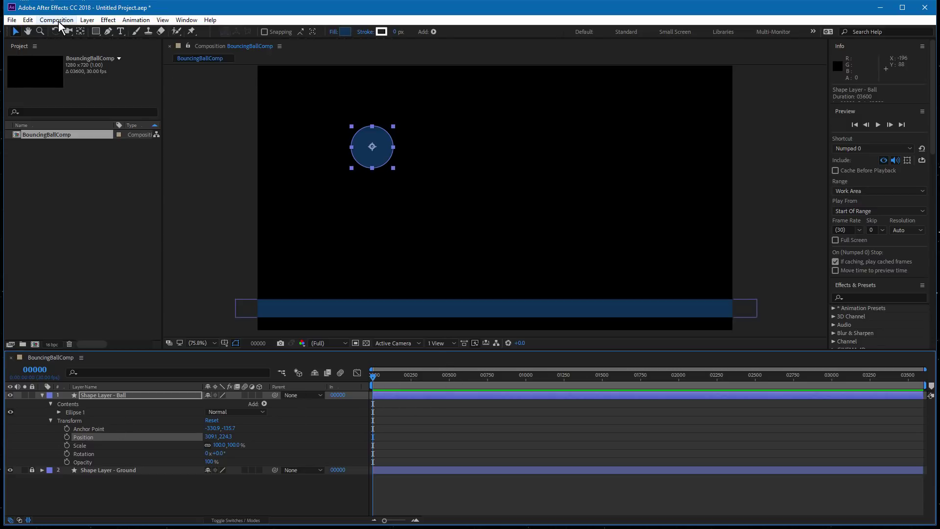
click(527, 450)
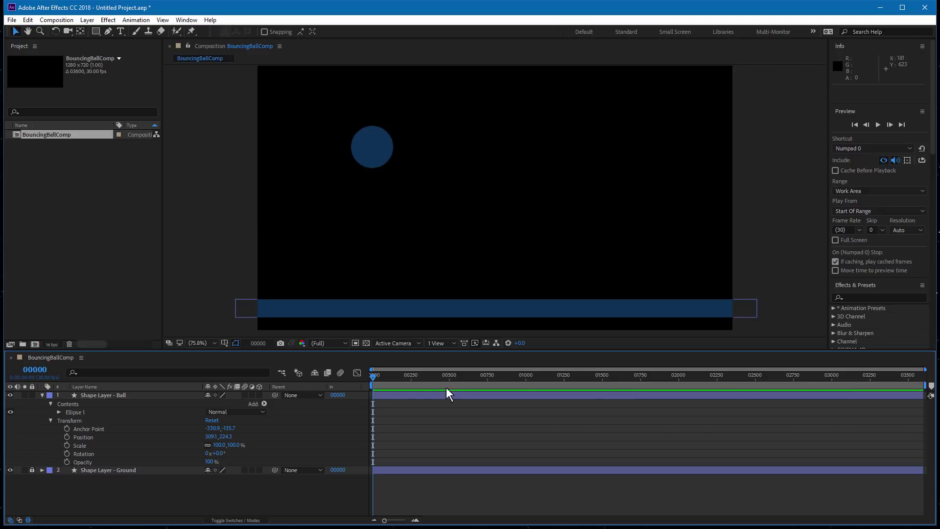
click(57, 20)
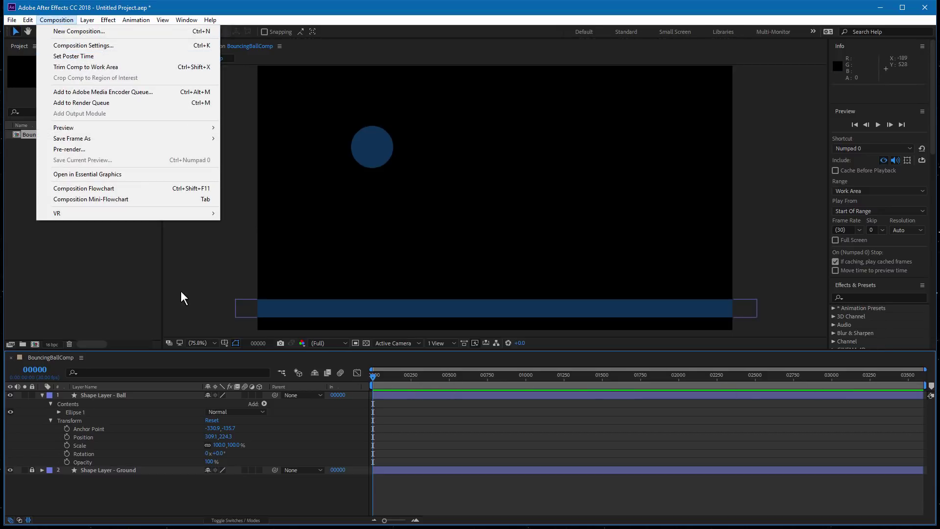
click(100, 46)
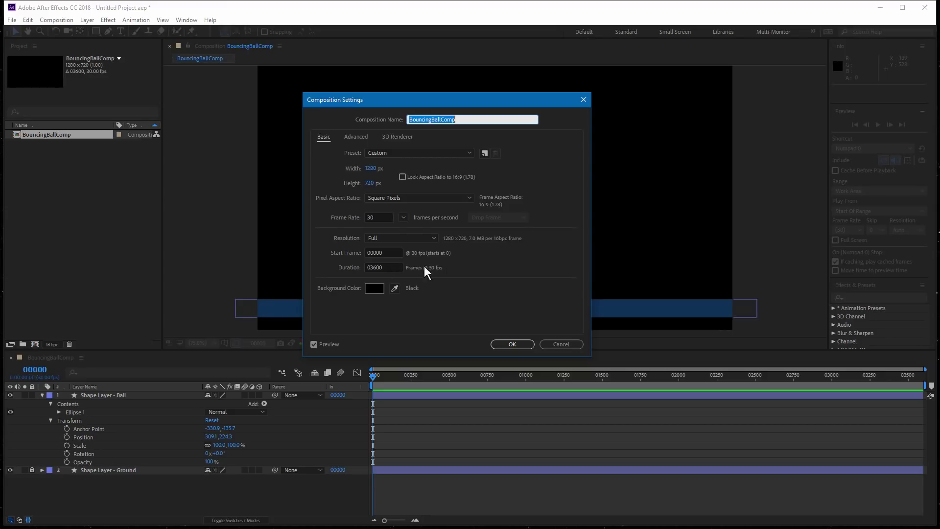
click(550, 340)
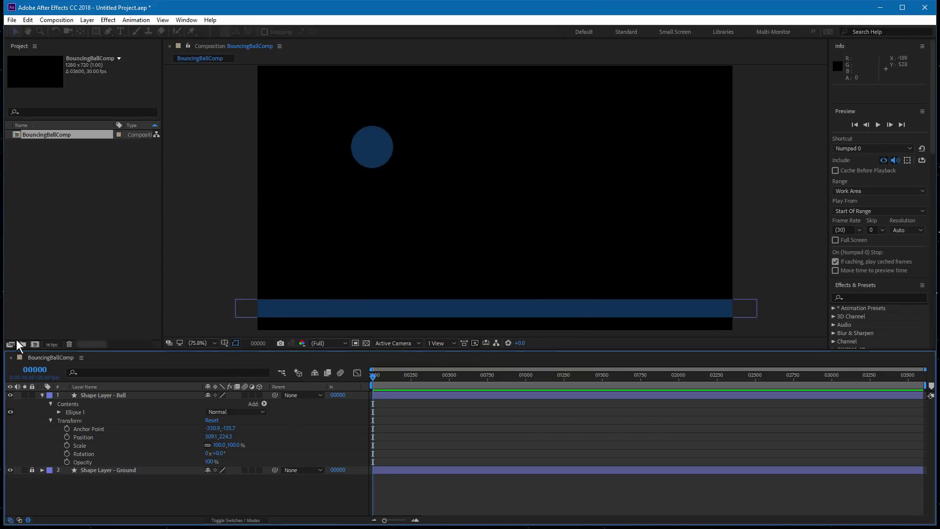
Switch the time display from frames to timecode and set the composition's duration to 0:00:10:00
ctrl+click(33, 371)
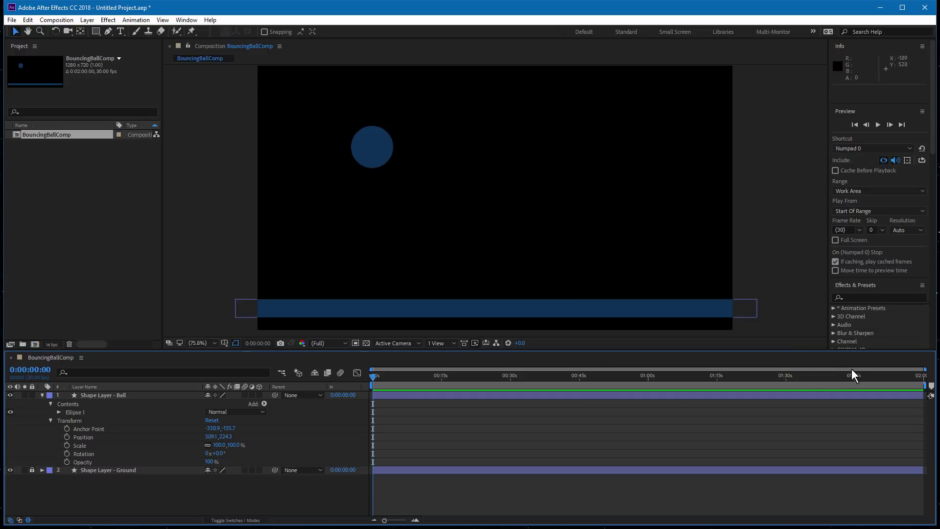
click(460, 401)
click(66, 21)
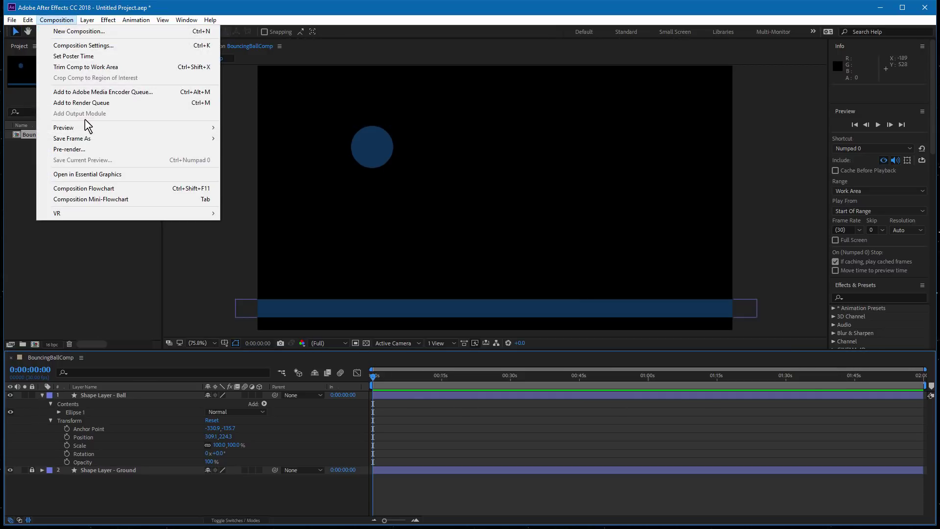
click(88, 55)
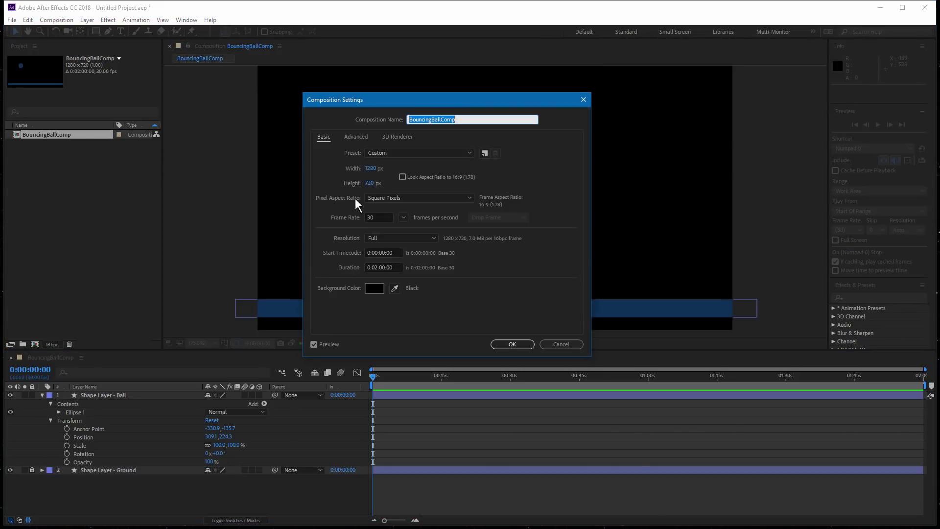
click(375, 267)
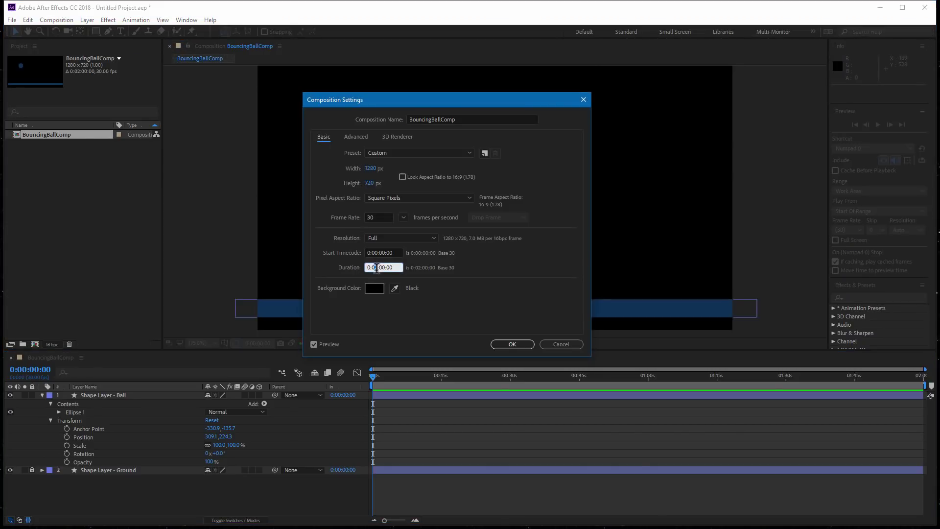
text(0:10:)
click(515, 344)
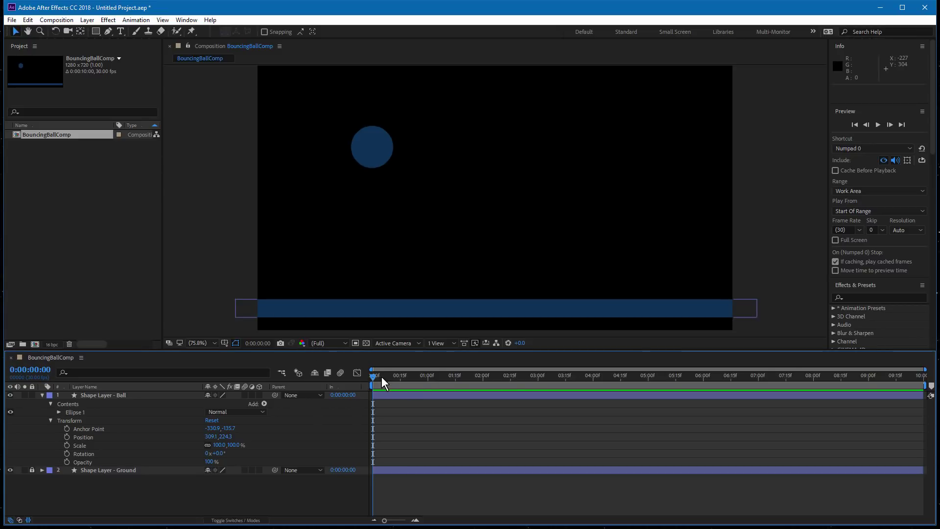
Scrub the current time through the composition in timecode, go to its first and last frames, and return to the start
drag(381, 376, 409, 371)
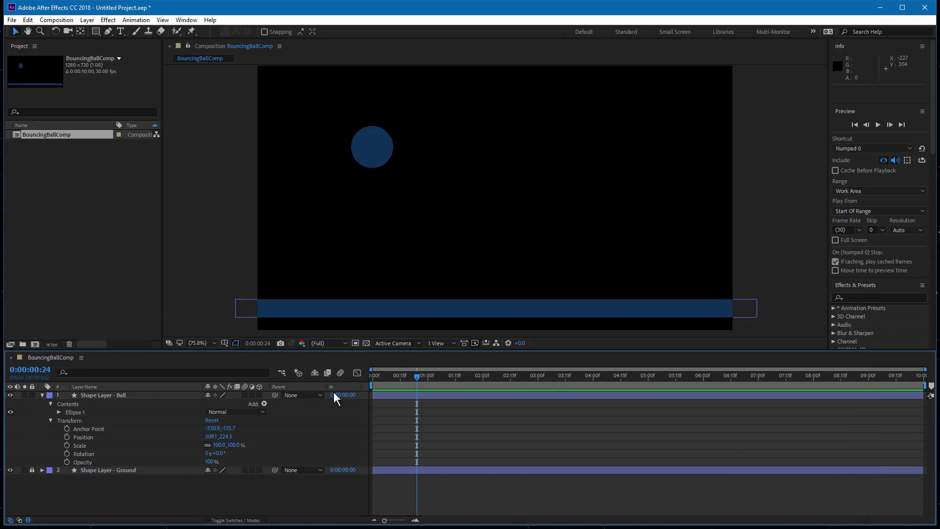
drag(794, 377, 923, 375)
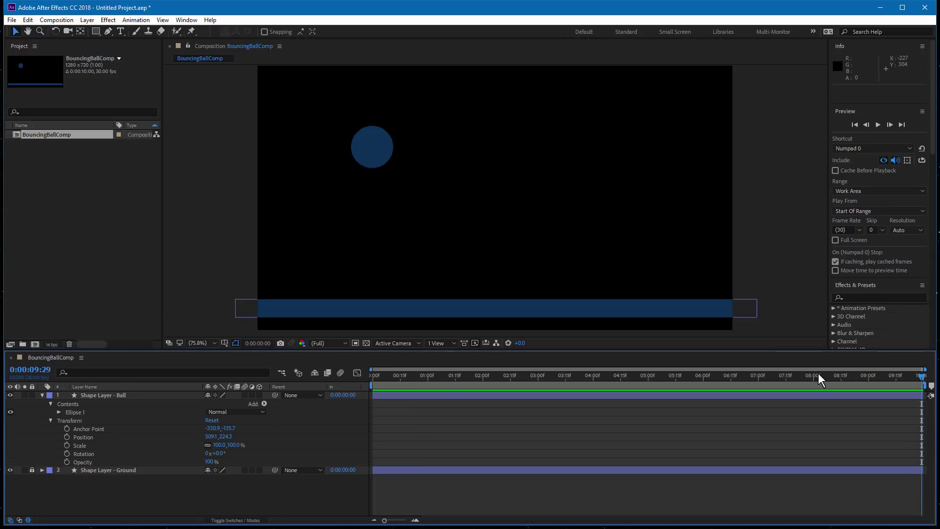
key(Home)
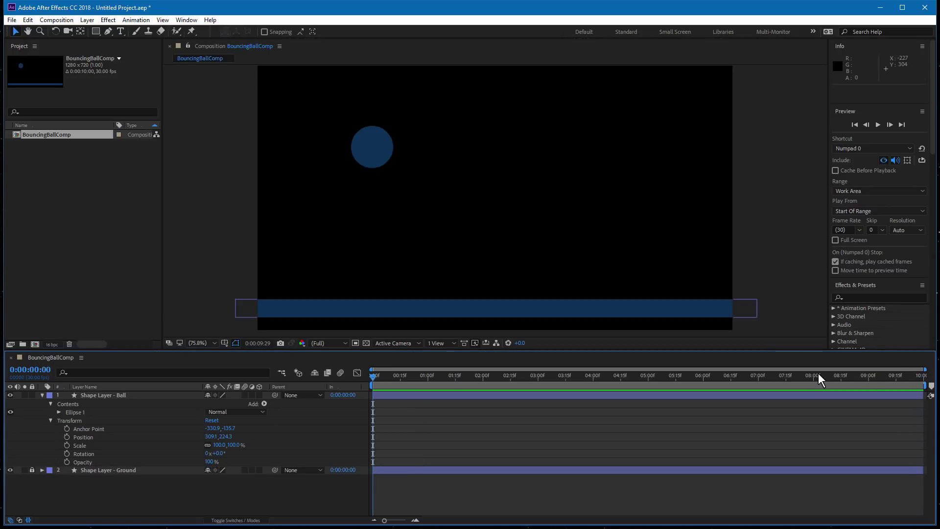
key(End)
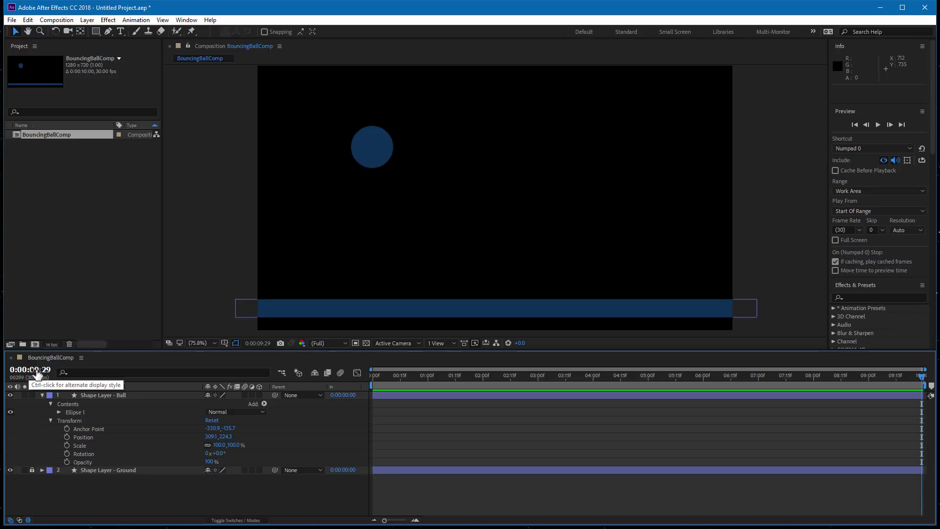
drag(592, 376, 438, 376)
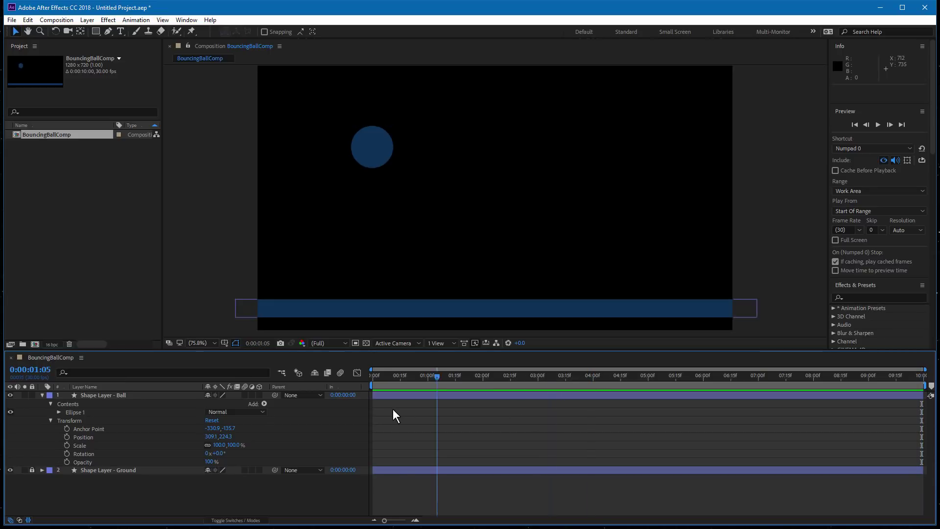
drag(392, 409, 357, 412)
Switch the time display back to frames, scrub along the timeline, and set the current time to frame 295
ctrl+click(31, 371)
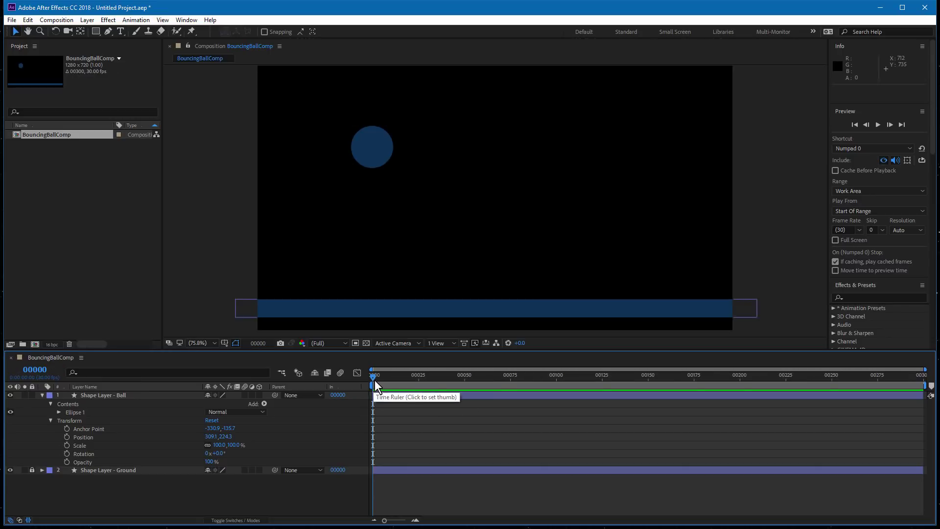
drag(374, 376, 493, 401)
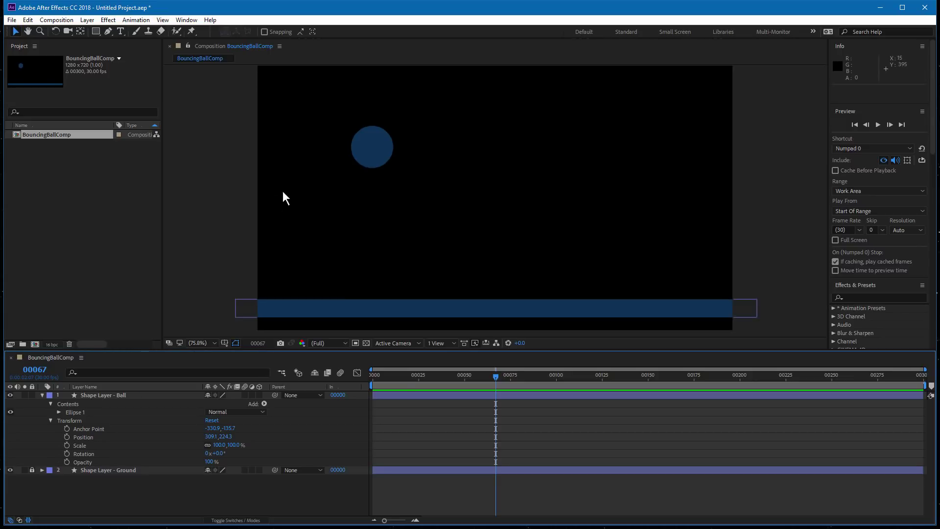
drag(413, 377, 372, 378)
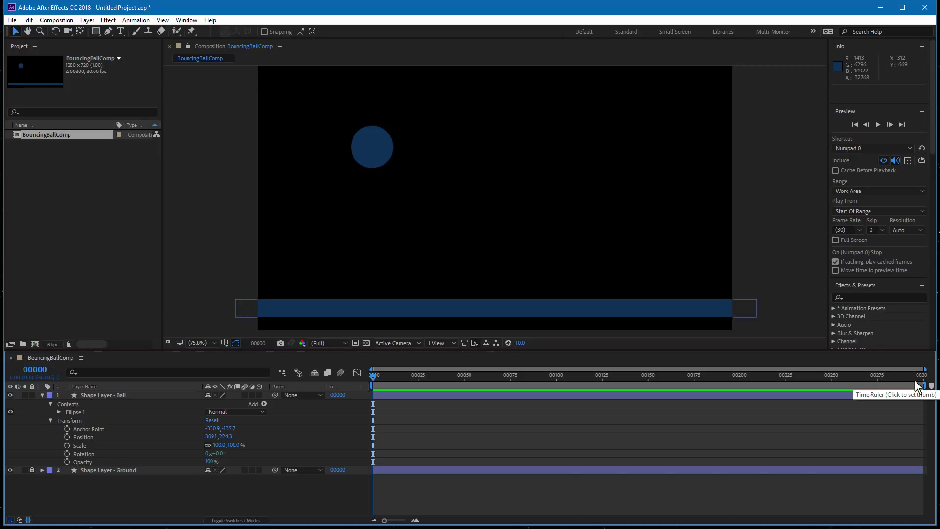
click(914, 380)
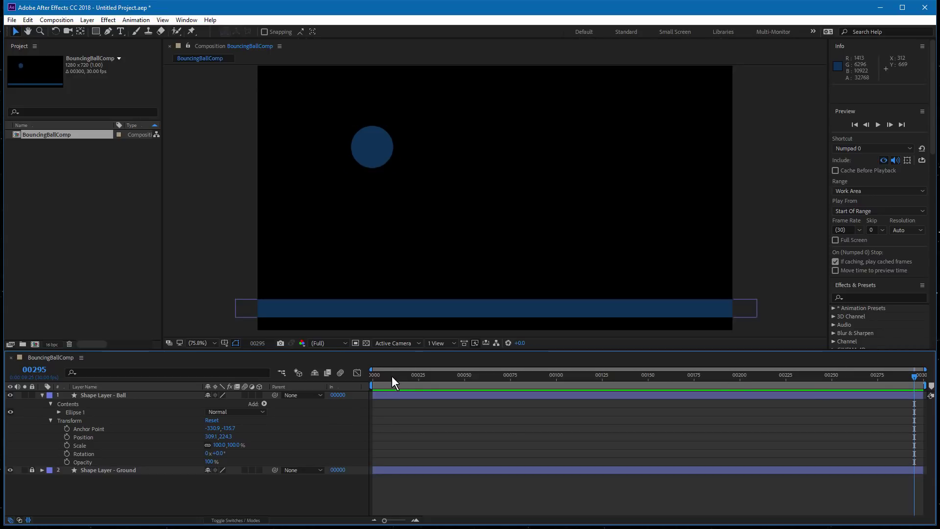
At frame 0, move the ball just outside the composition's upper-left edge to about (-69, 137) and enable Position keyframing
drag(392, 375, 371, 376)
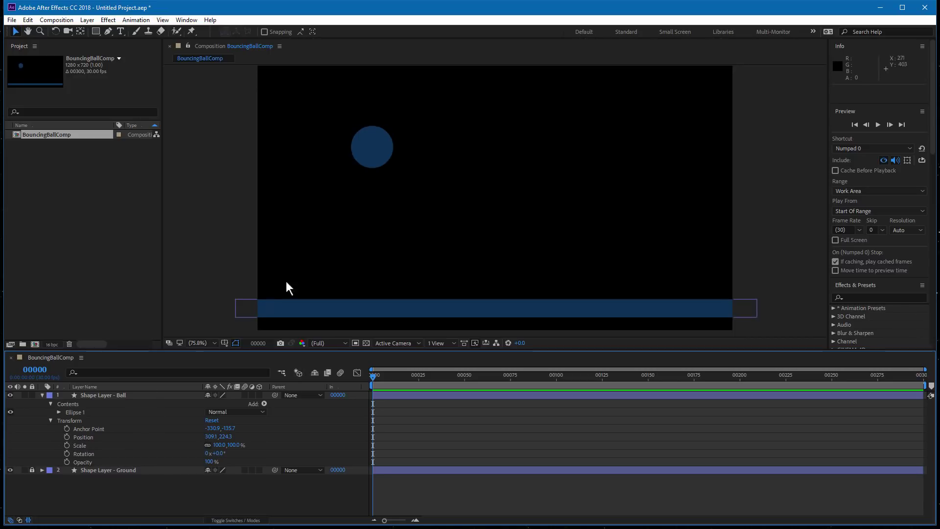
click(383, 143)
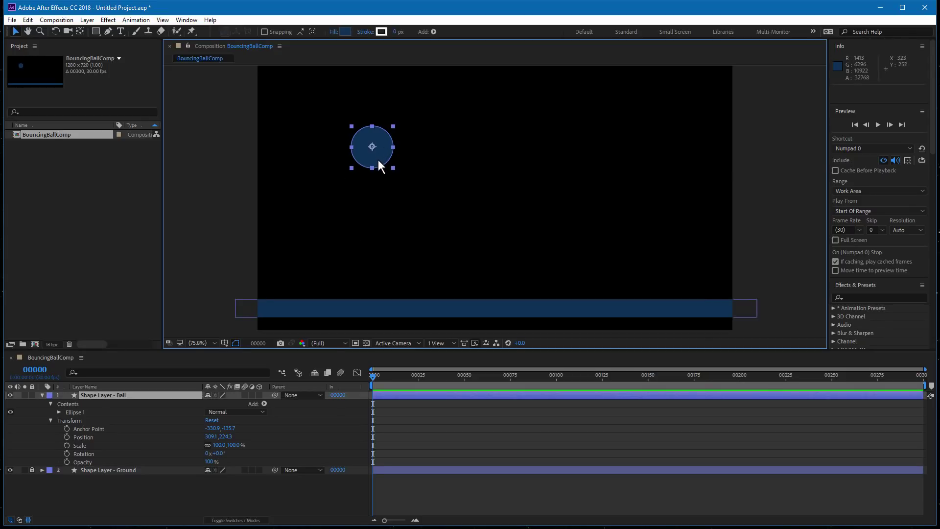
drag(378, 160, 323, 154)
drag(249, 142, 234, 129)
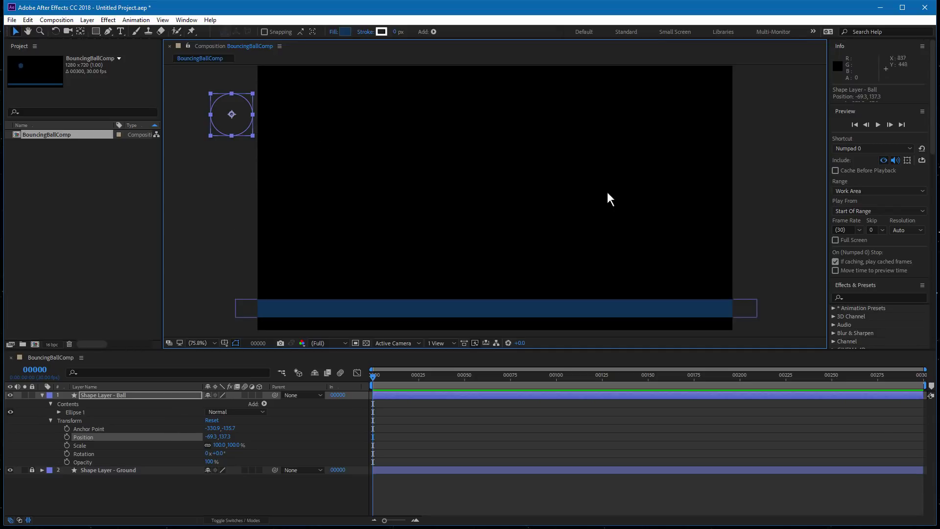
click(67, 436)
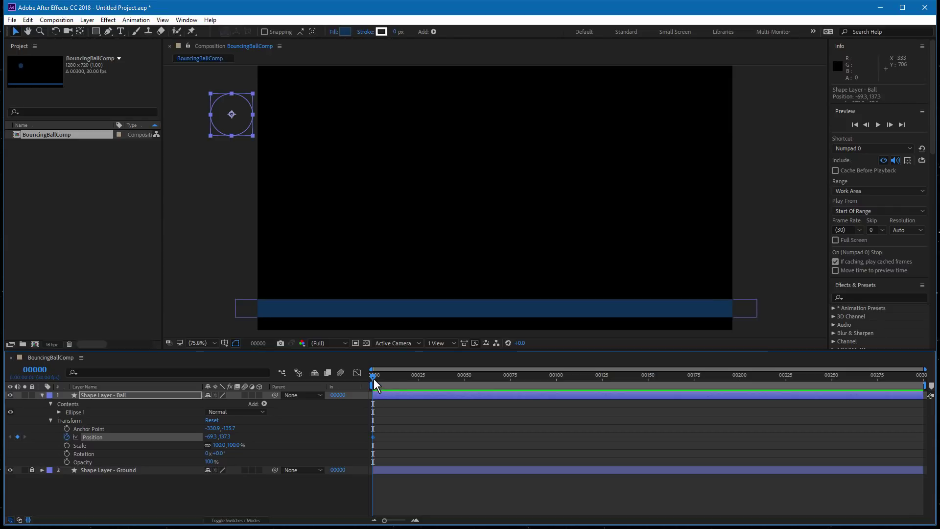
Keyframe the ball on the ground at about (307, 591) at frame 50 and up in the air at about (605, 253) at frame 100
drag(374, 378, 466, 378)
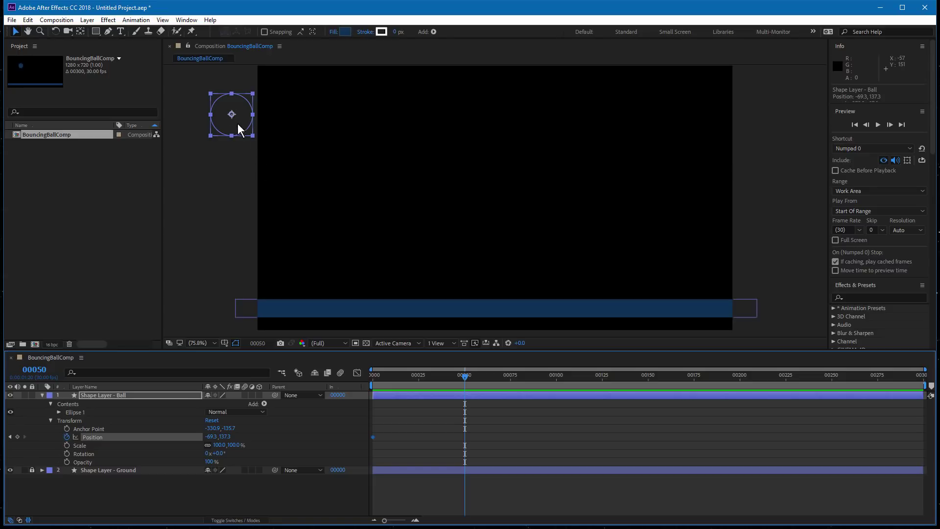
drag(238, 126, 378, 293)
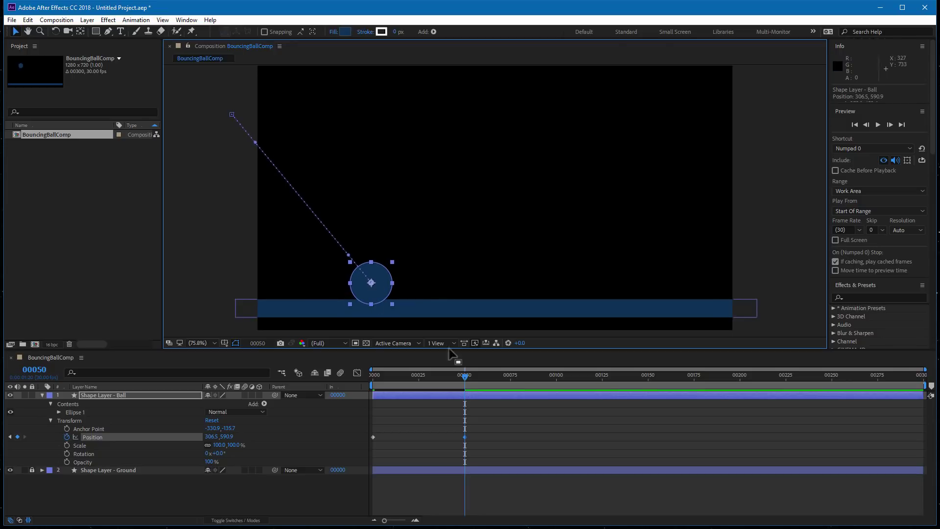
click(468, 377)
drag(546, 383, 557, 377)
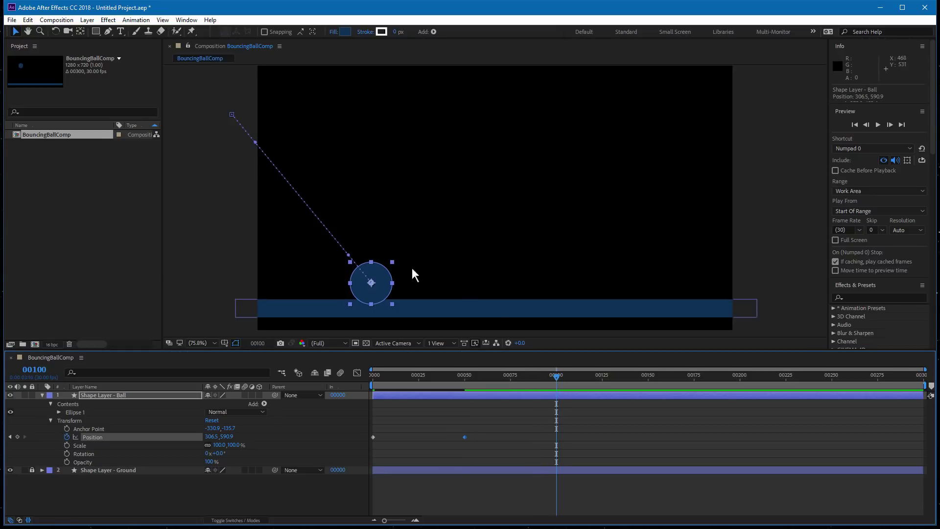
drag(383, 283, 494, 161)
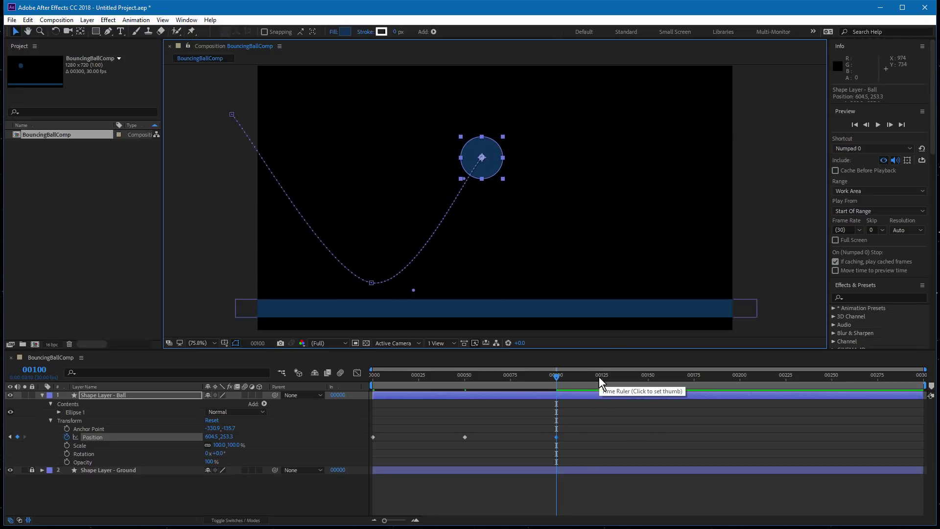
At frame 150, undo the accidental scaling and keyframe the ball back on the ground at about (780, 594)
drag(632, 379, 648, 380)
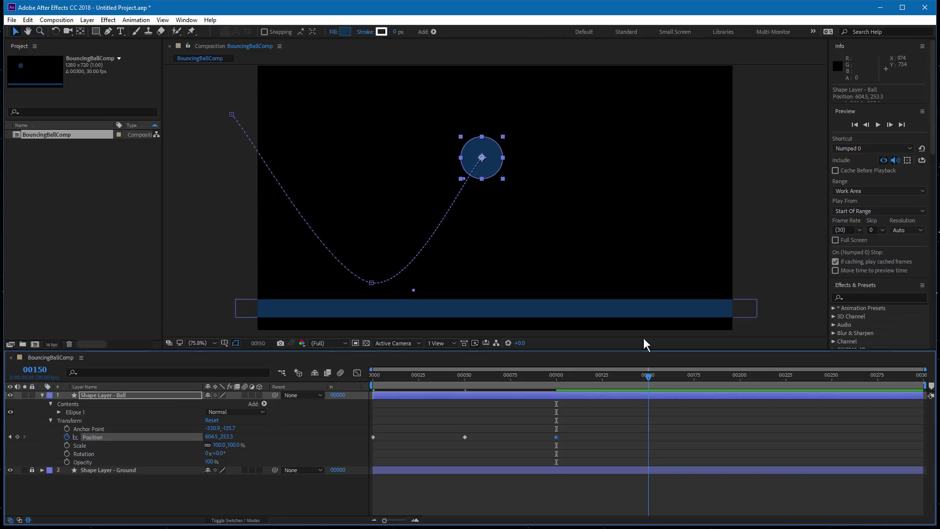
mouse_move(501, 160)
mouse_down()
mouse_move(538, 222)
mouse_move(552, 268)
mouse_move(519, 216)
mouse_move(507, 169)
mouse_up()
key(ctrl+z)
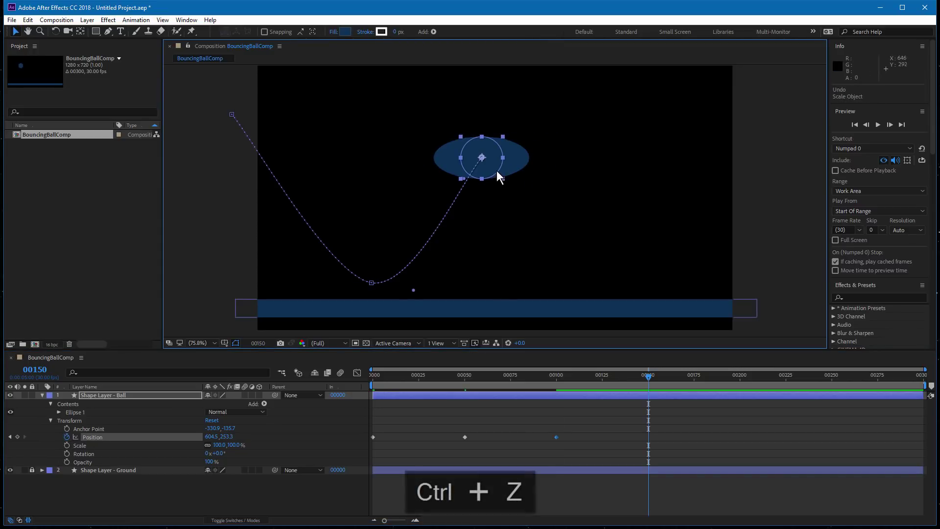
drag(490, 165, 555, 291)
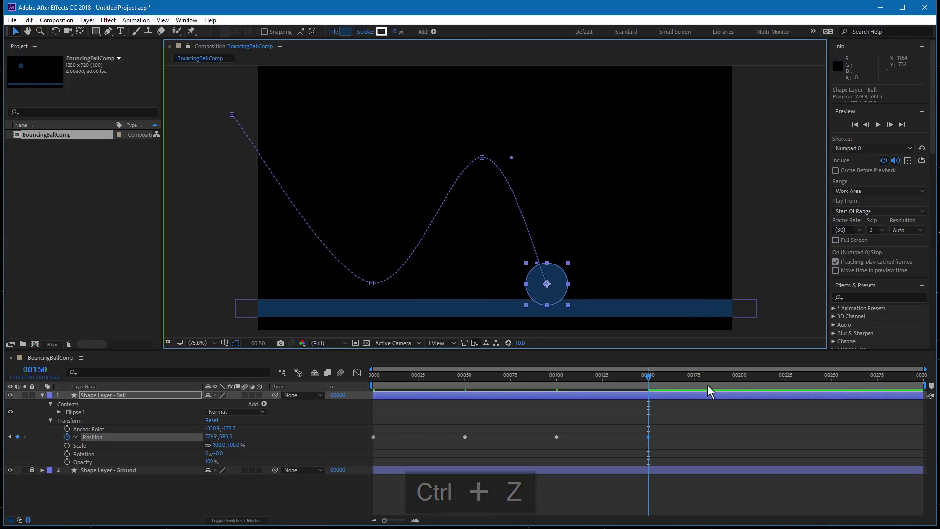
Keyframe the ball at the top of a lower second bounce, about (1008, 373), at frame 200
click(737, 375)
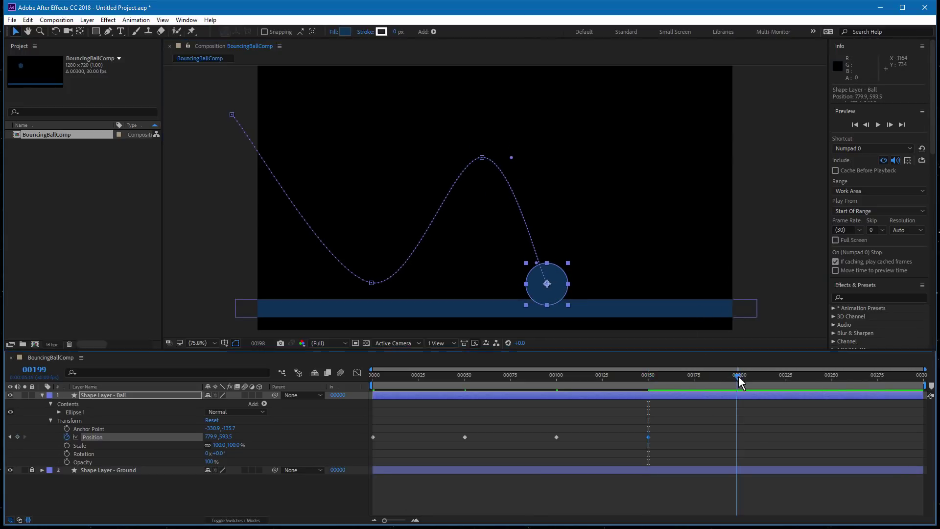
key(ctrl+Right)
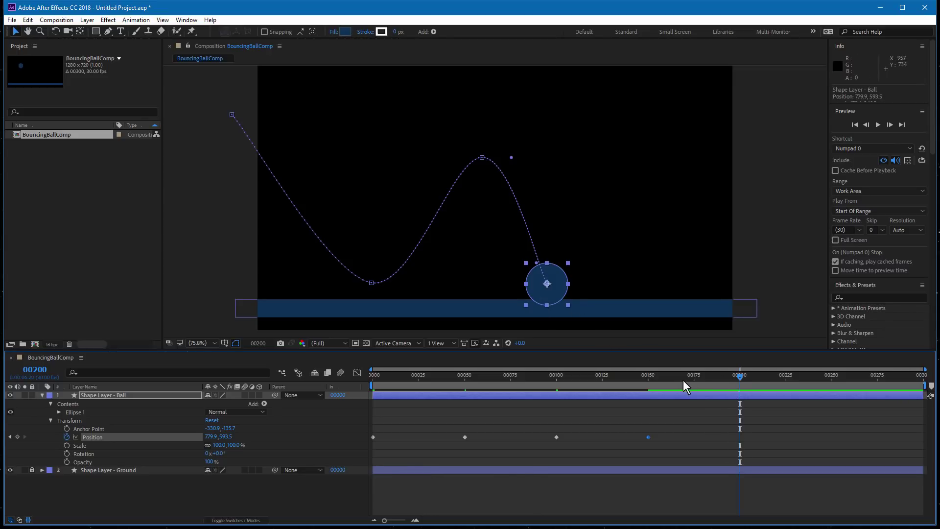
click(698, 378)
drag(704, 379, 741, 378)
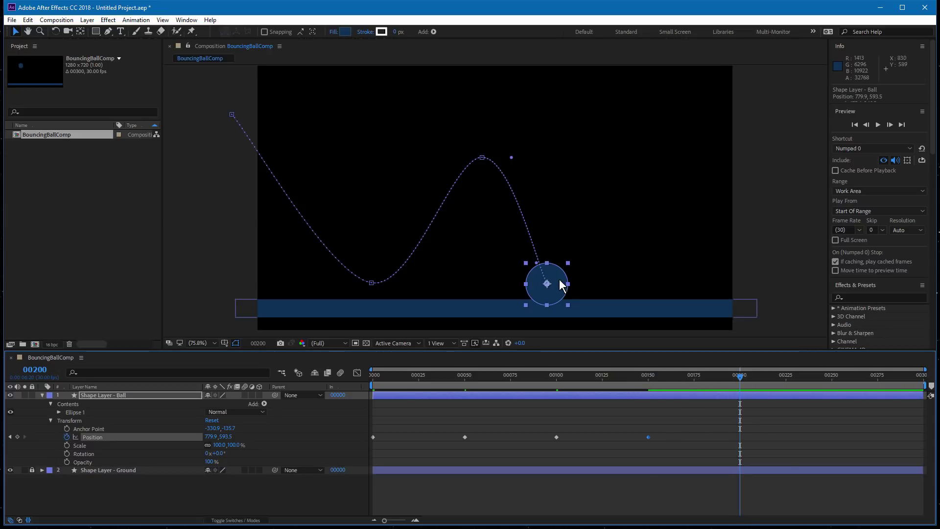
drag(560, 278, 644, 203)
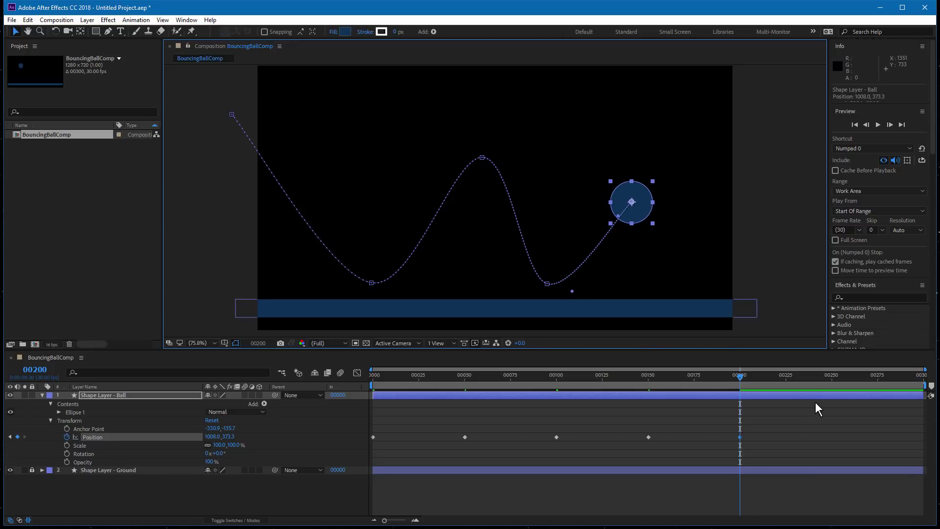
Keyframe the ball on the ground at about (1164, 583) at frame 250 and outside the composition's right edge at about (1346, 452) at frame 295
drag(788, 374, 833, 377)
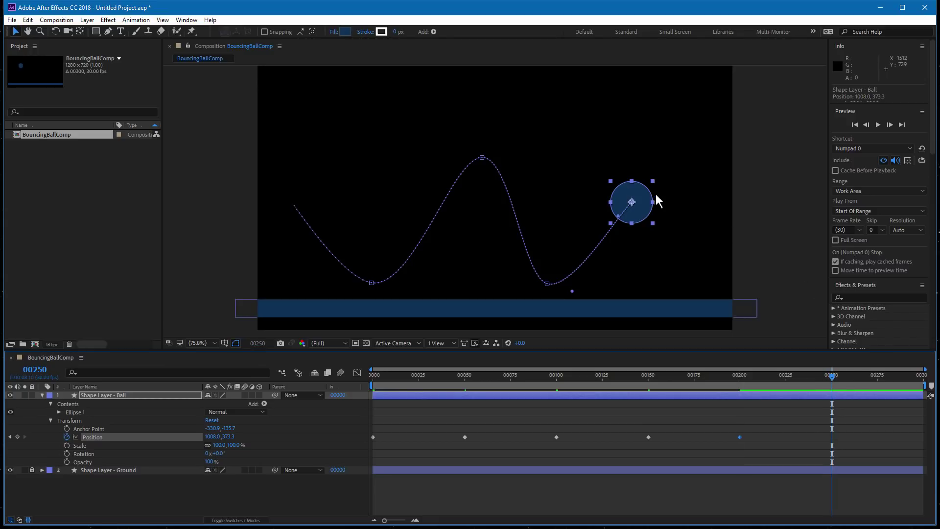
drag(642, 213, 701, 290)
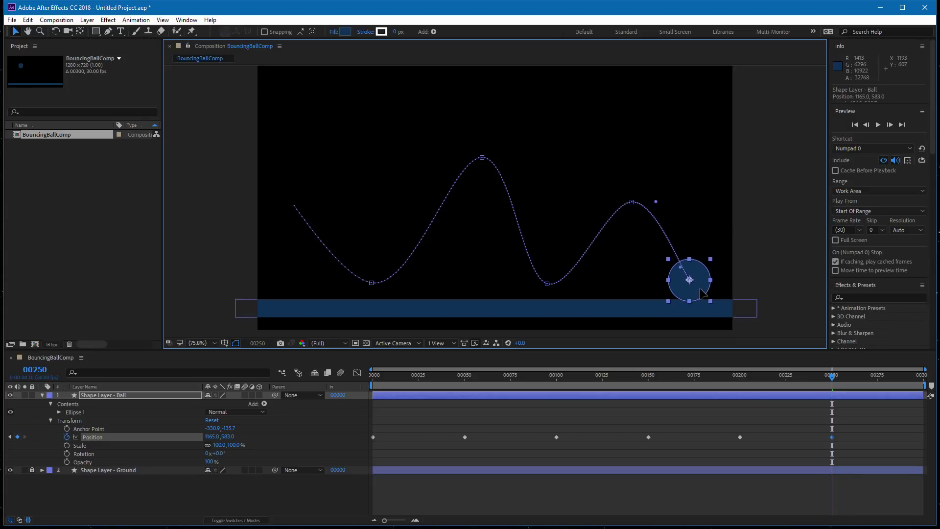
drag(907, 377, 914, 377)
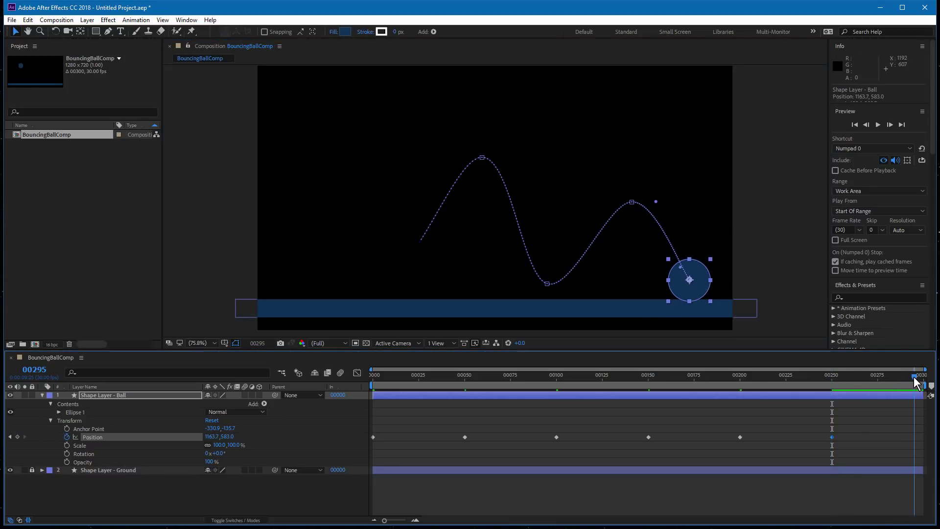
drag(701, 285, 772, 241)
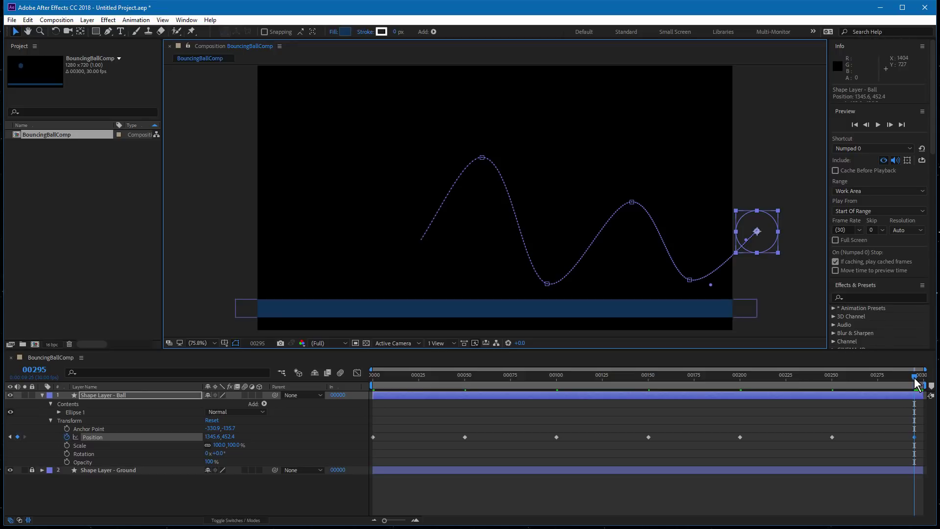
Scrub through the ball's motion, preview the animation from the first frame, and scrub to around frame 103
drag(914, 376, 598, 413)
key(Home)
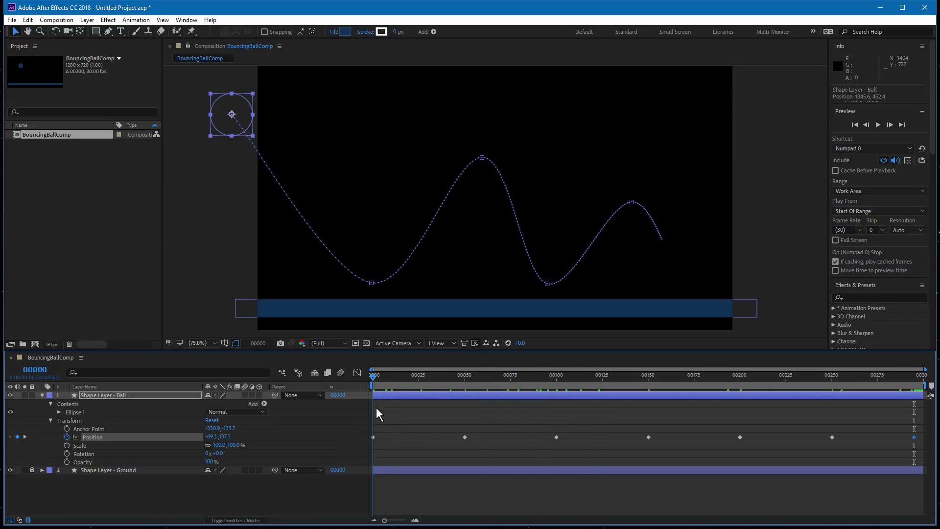
key(space)
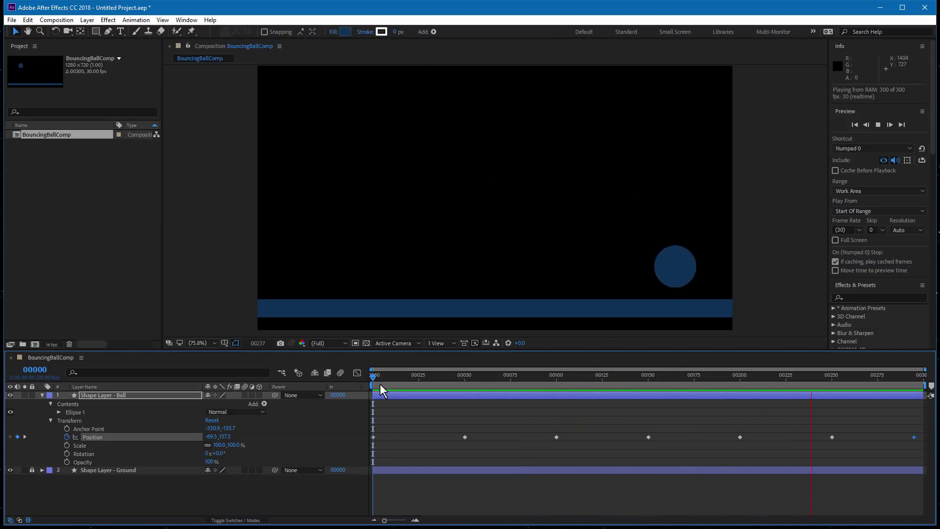
drag(414, 377, 555, 404)
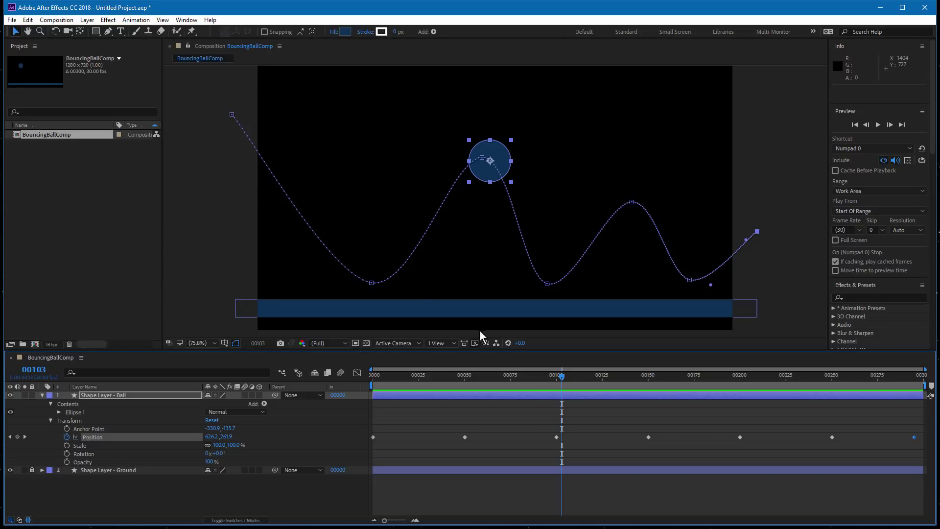
Reshape the ball's motion path by shifting the first two ground contacts and both bounce peaks left and lowering the last ground contact to y about 592
drag(371, 283, 354, 284)
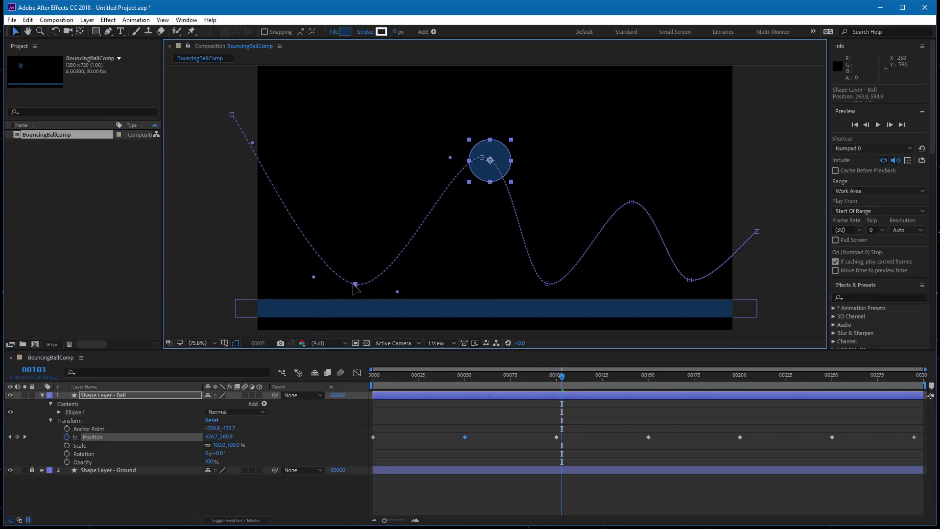
drag(546, 284, 527, 284)
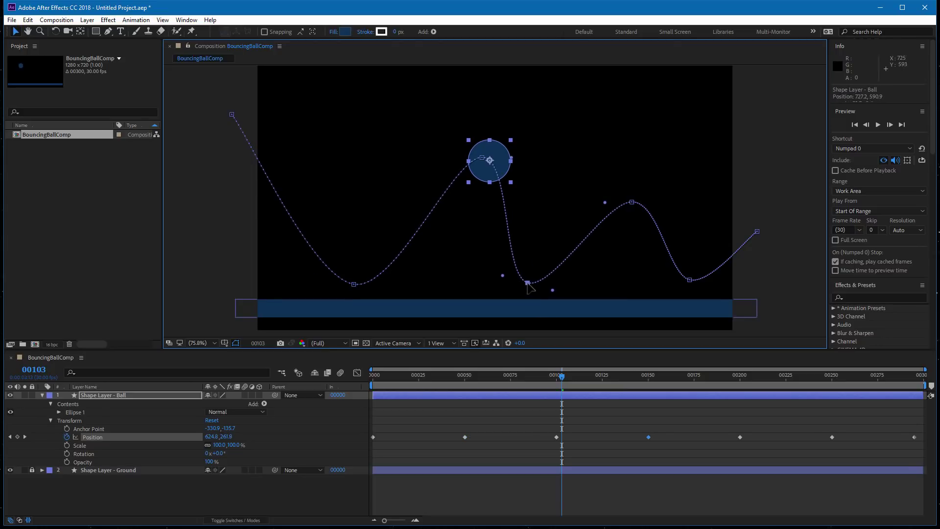
drag(482, 158, 462, 155)
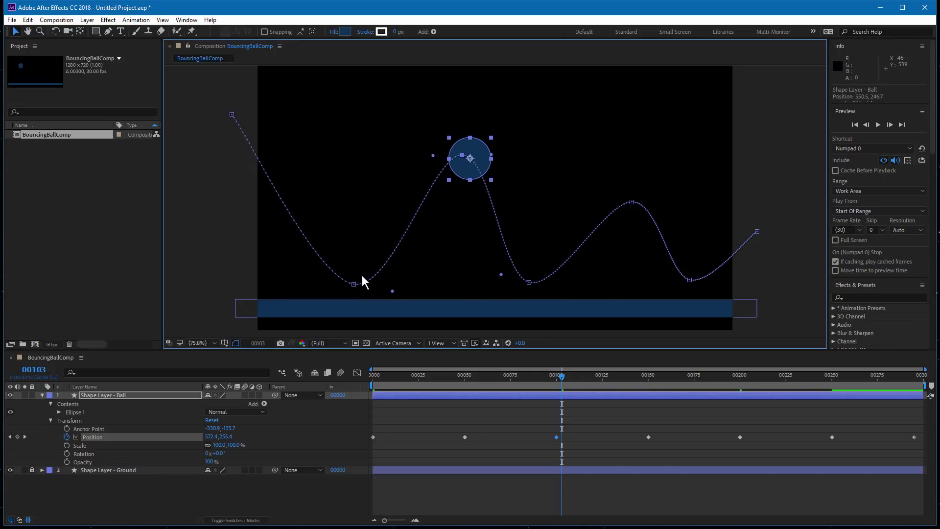
drag(633, 202, 620, 200)
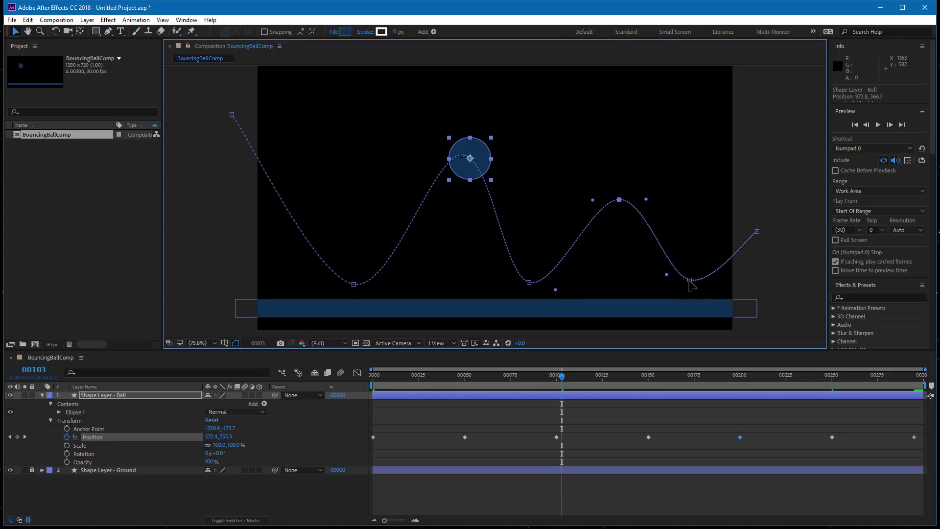
drag(690, 280, 697, 283)
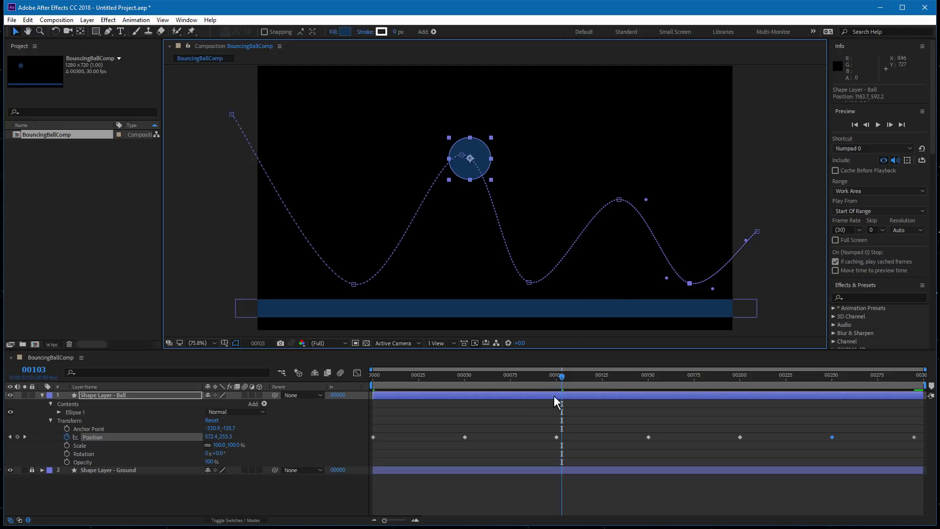
Return to frame 0 and apply Easy Ease Out to the ball's first Position keyframe
drag(486, 379, 366, 387)
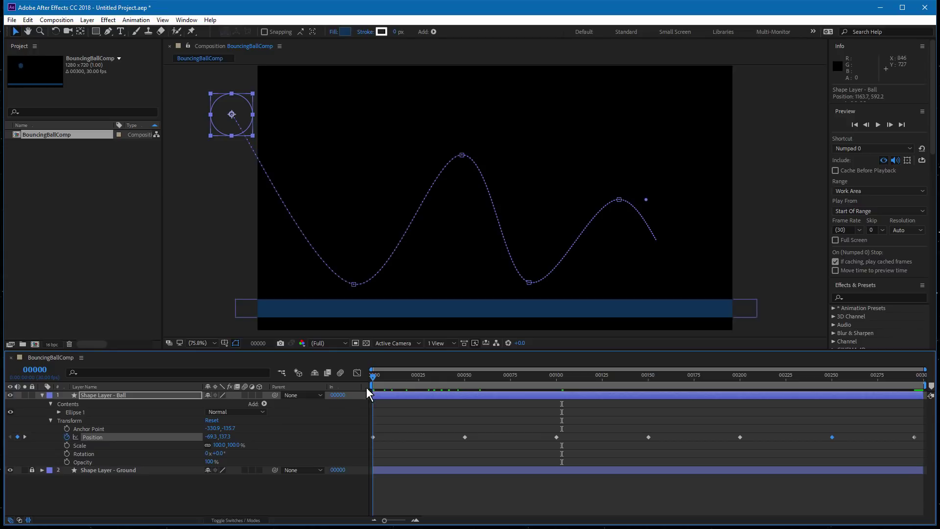
right_click(372, 437)
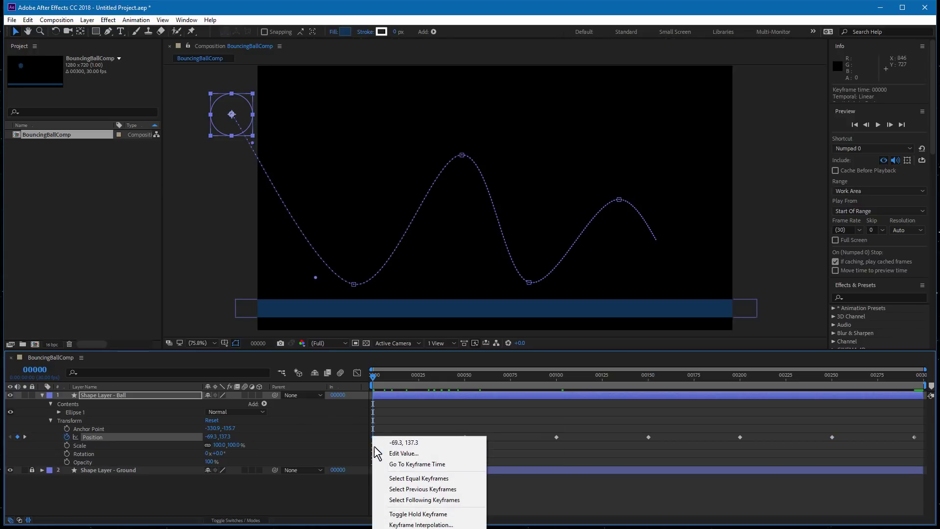
mouse_move(429, 528)
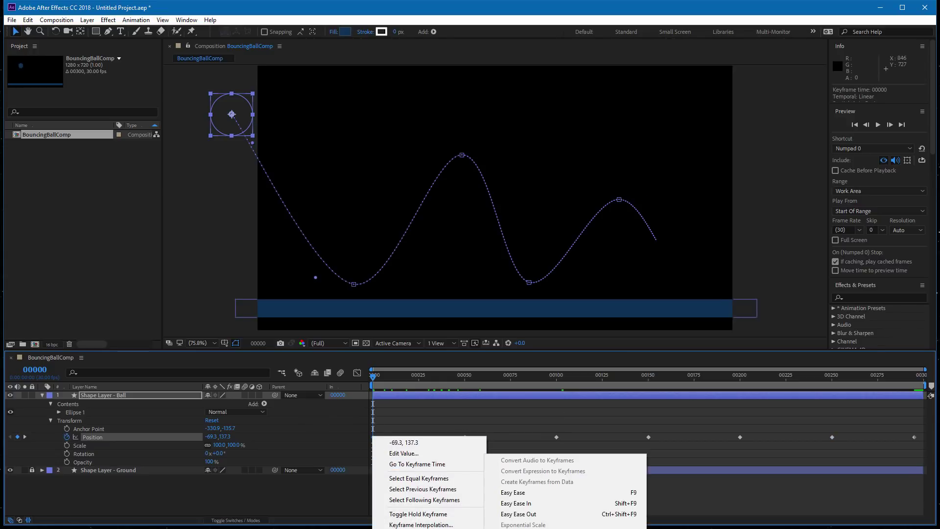
click(534, 514)
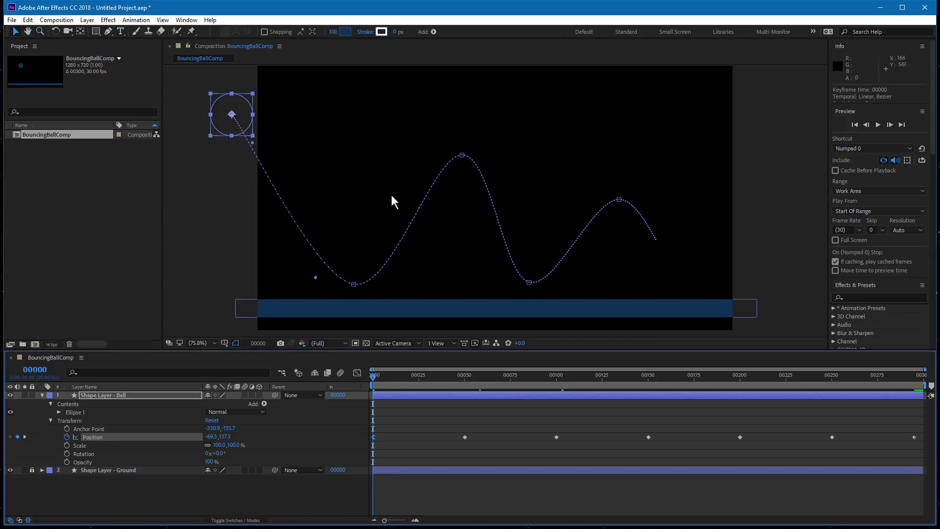
Apply Easy Ease to the ball's two bounce-peak Position keyframes at frames 100 and 200
click(556, 437)
shift+click(740, 437)
click(554, 377)
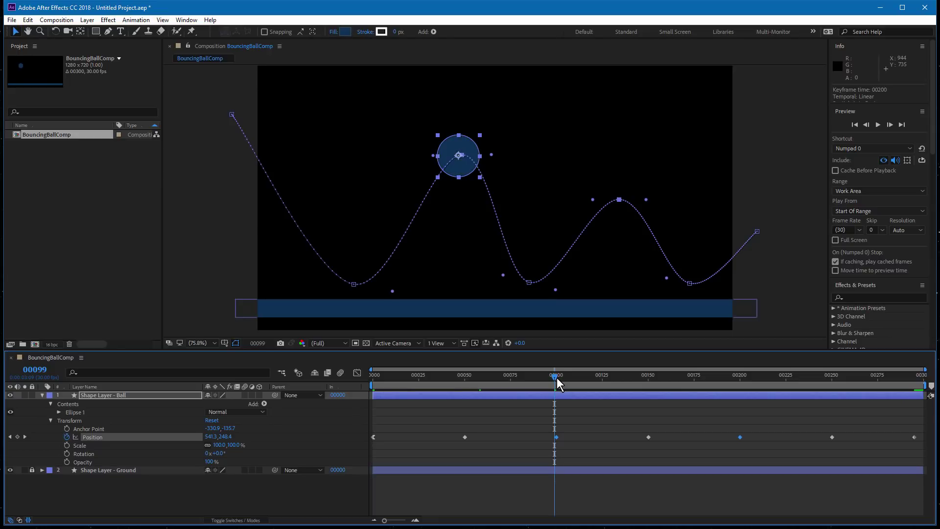
click(739, 381)
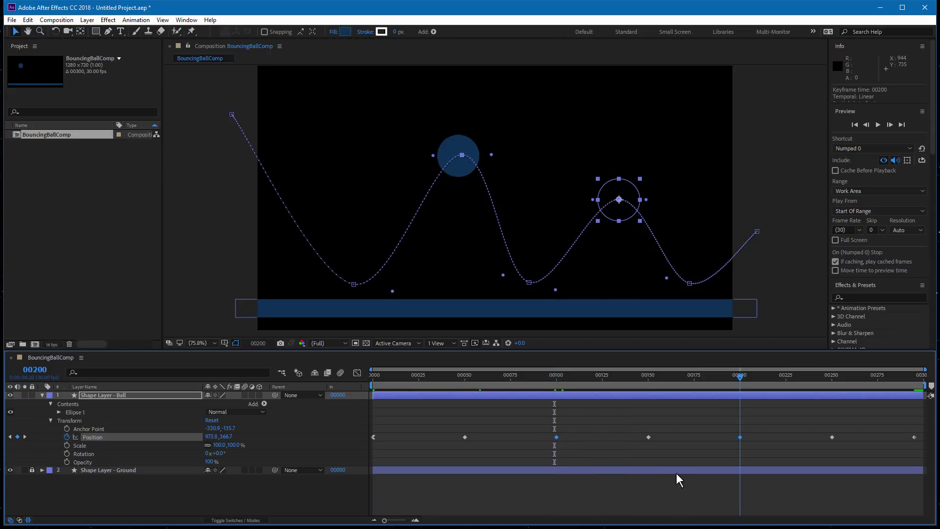
click(557, 436)
click(558, 448)
click(556, 437)
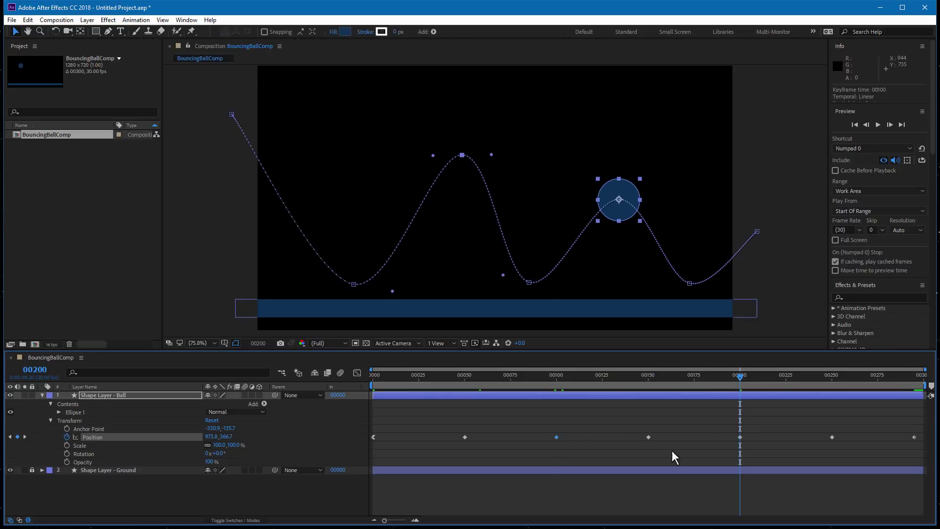
right_click(740, 437)
mouse_move(783, 528)
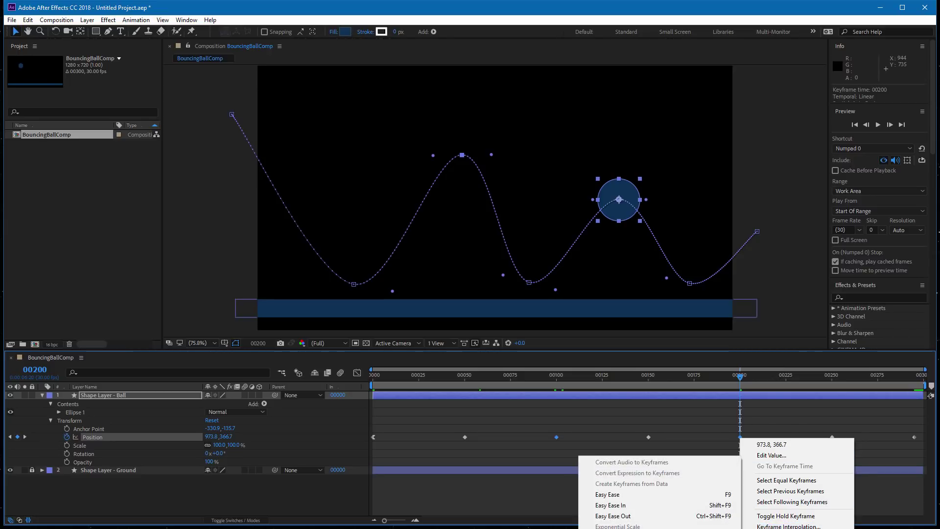
click(641, 494)
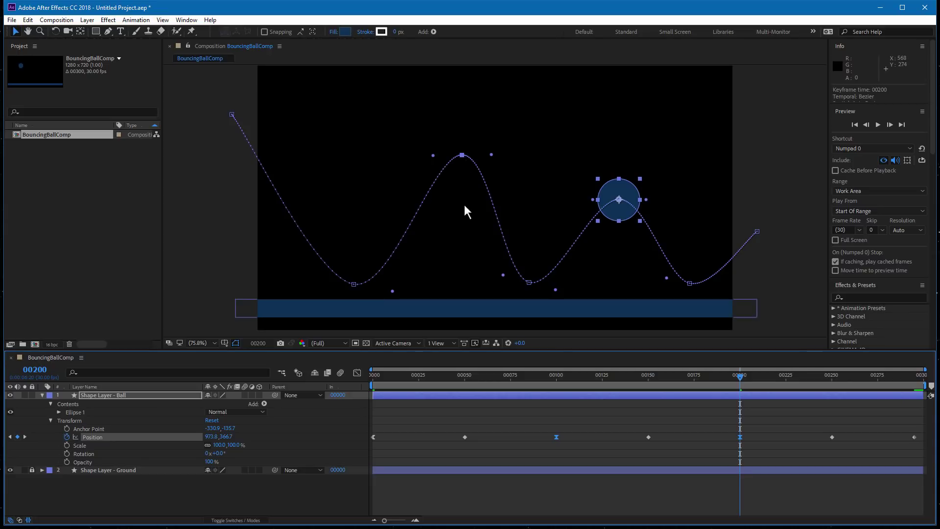
Preview the animation from frame 0 and scrub to the first ground contact at frame 50
drag(421, 378, 369, 381)
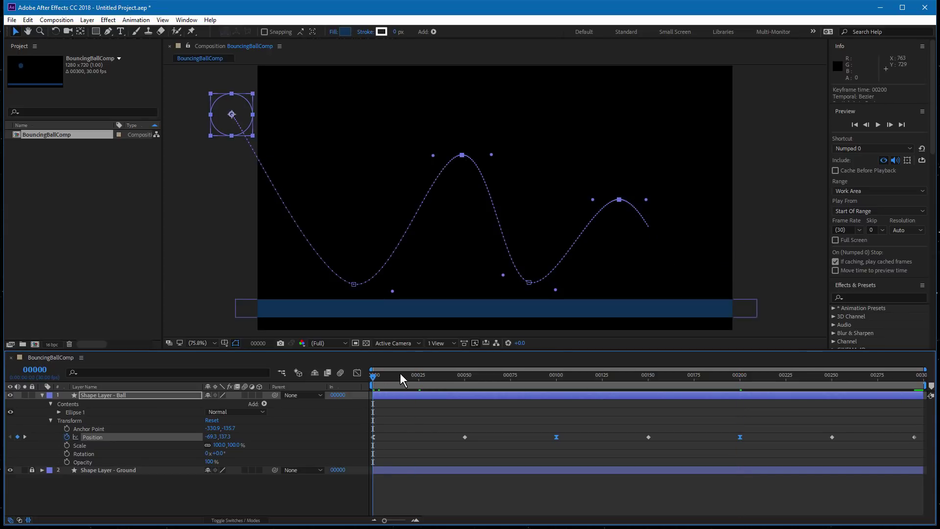
key(space)
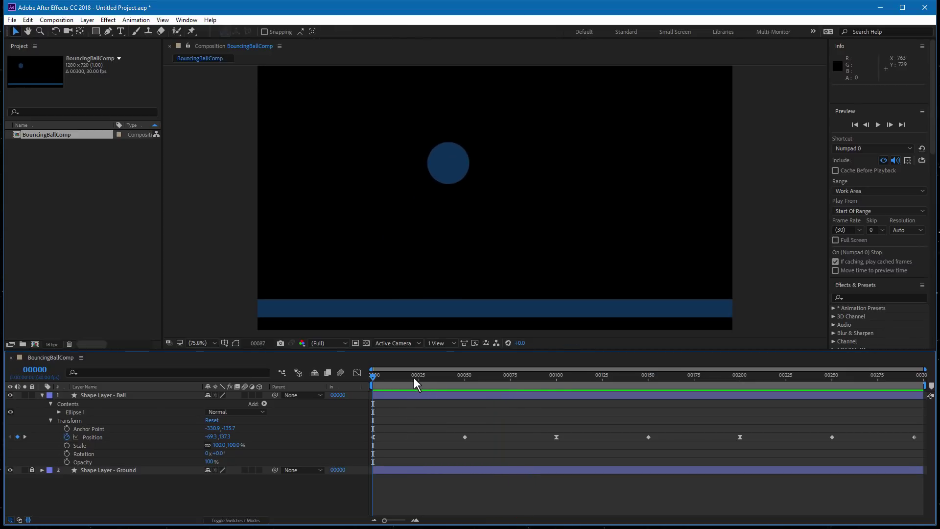
click(395, 377)
drag(395, 378, 464, 378)
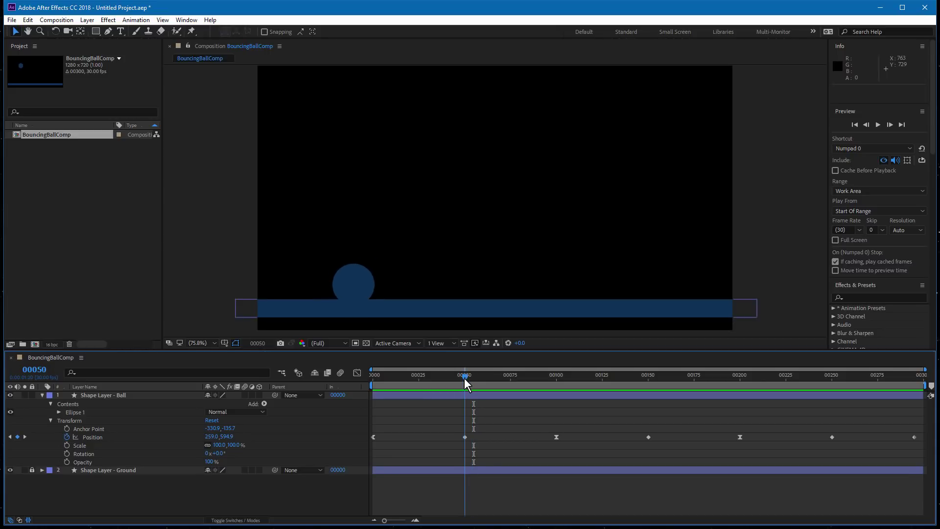
Level the motion path handles, moving the start point's handle to about (26, 138) and the first peak's incoming handle to about (464, 246)
click(465, 437)
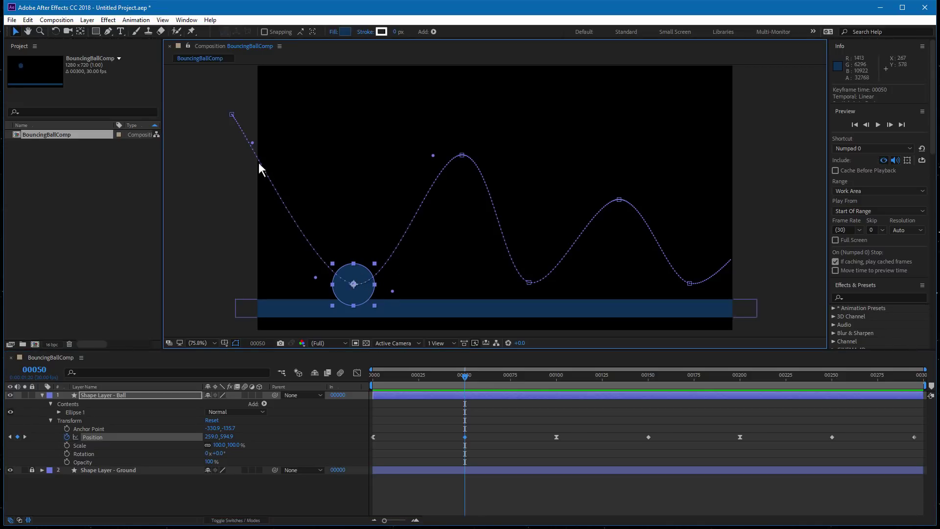
click(232, 114)
drag(253, 142, 268, 114)
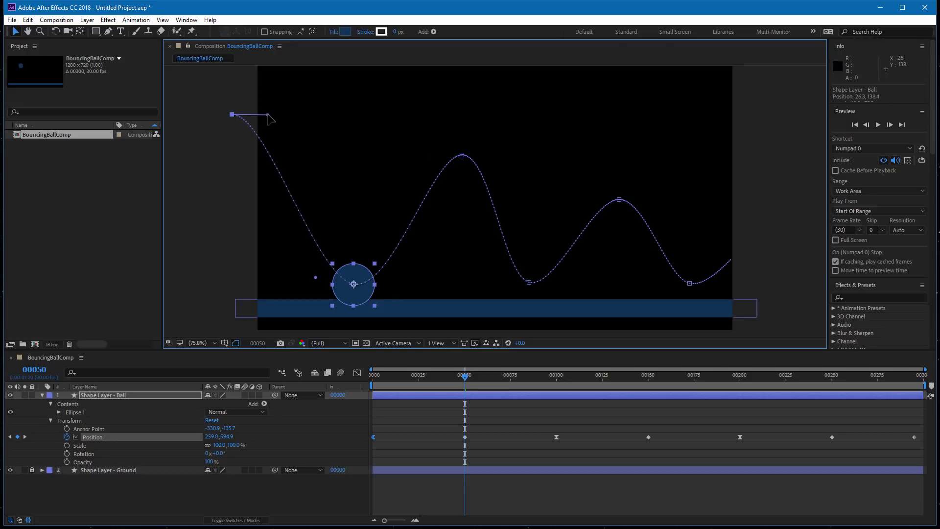
click(353, 284)
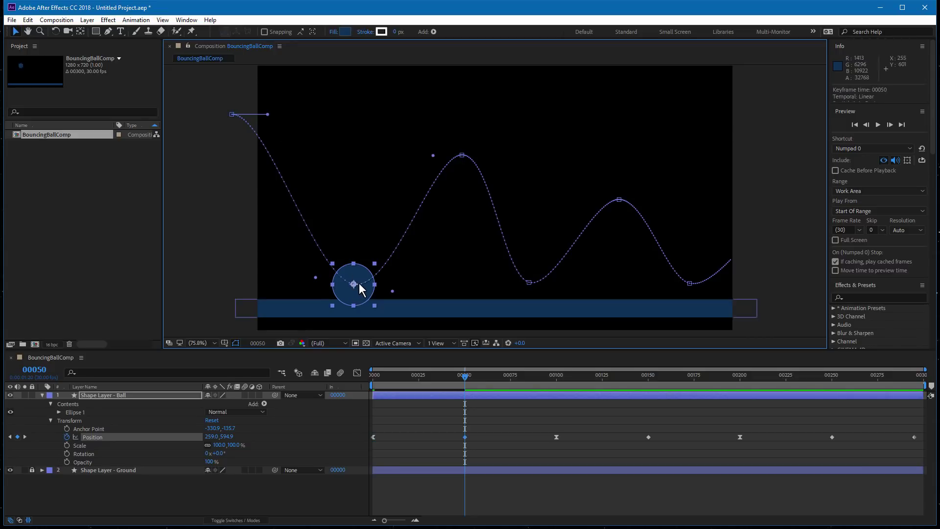
click(456, 155)
drag(434, 157, 430, 155)
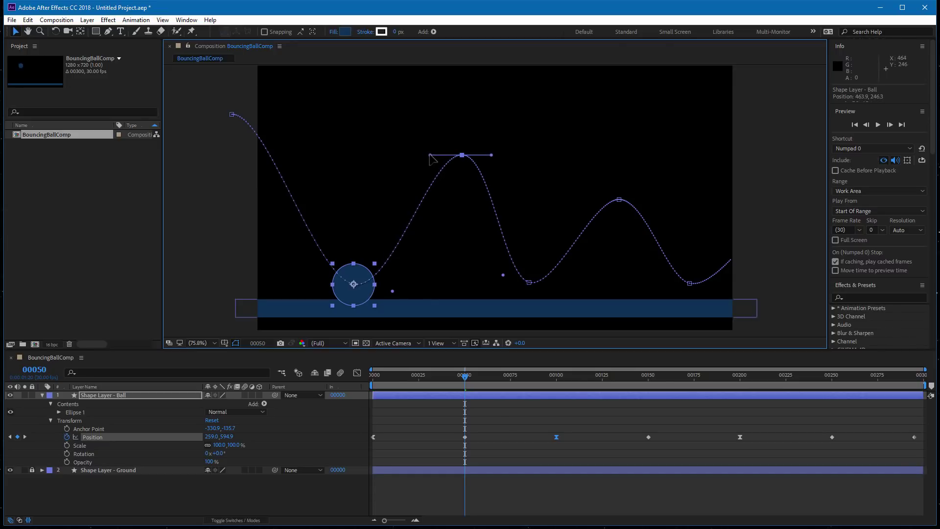
Level the path handles at the second and first ground contacts, moving their outgoing handles to about (803, 591) and (368, 596)
click(530, 282)
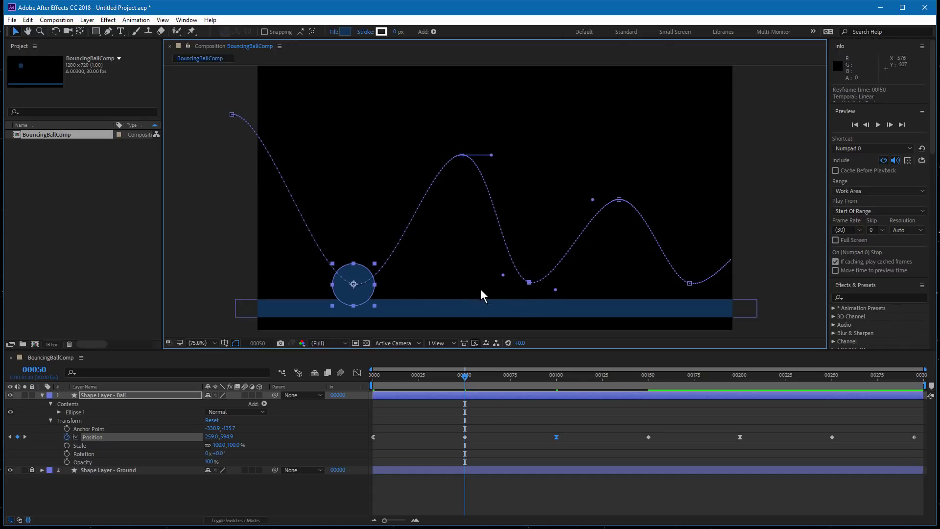
drag(555, 288, 556, 283)
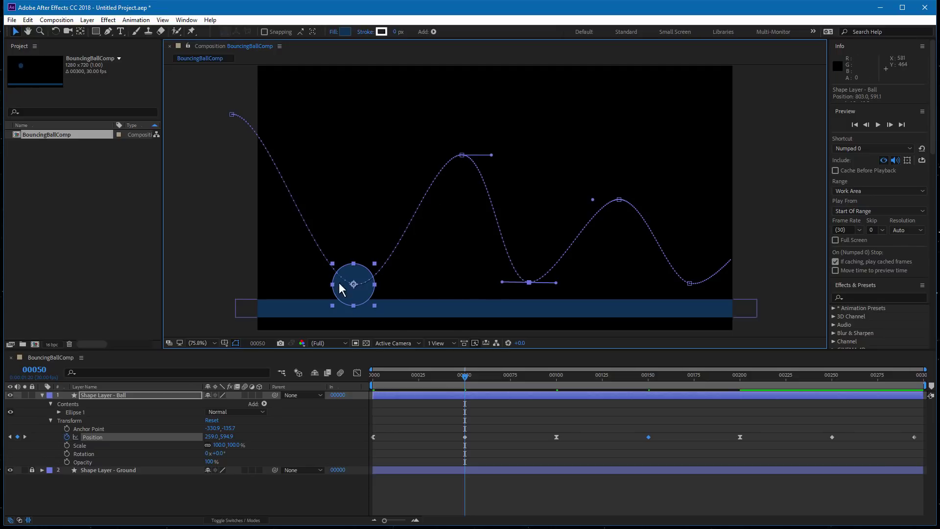
click(352, 284)
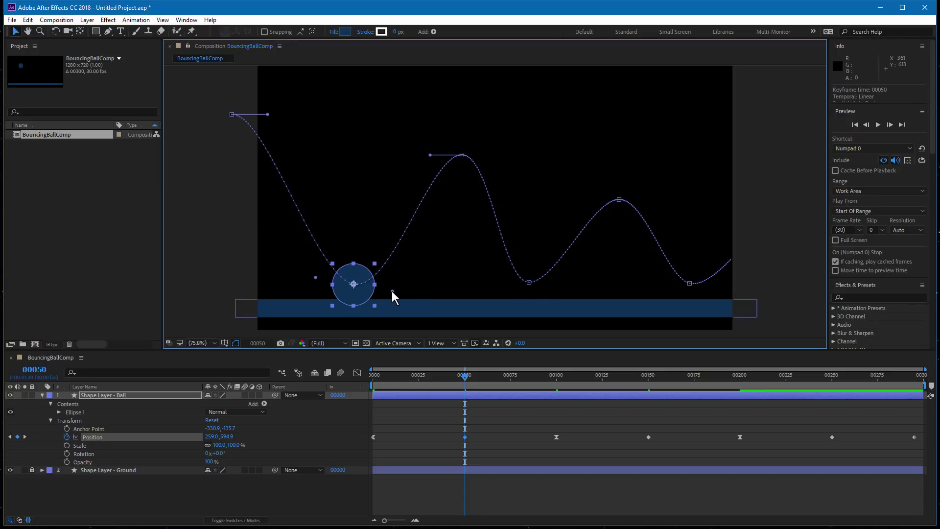
drag(392, 291, 394, 285)
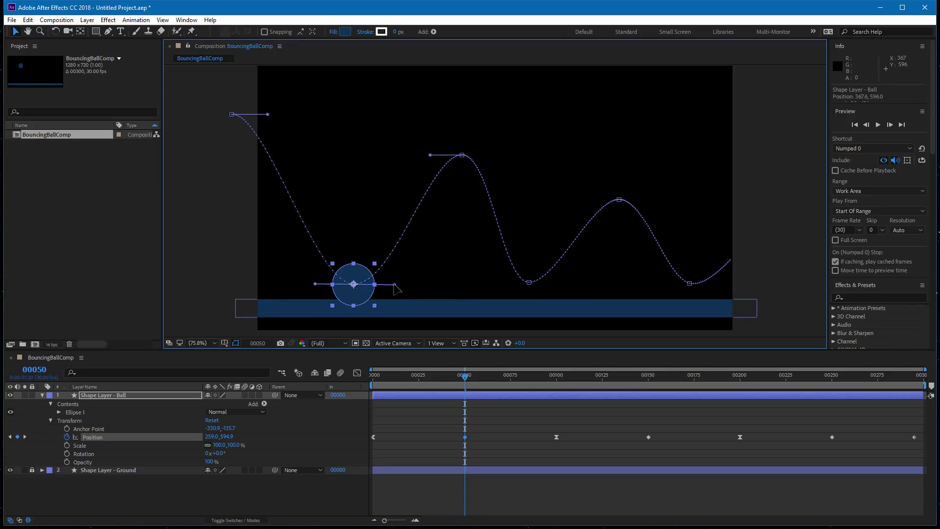
Shift the last ground contact slightly right and down, and set the second peak's outgoing handle to about (1046, 363)
mouse_move(689, 283)
mouse_down()
mouse_move(696, 286)
mouse_move(672, 284)
mouse_up()
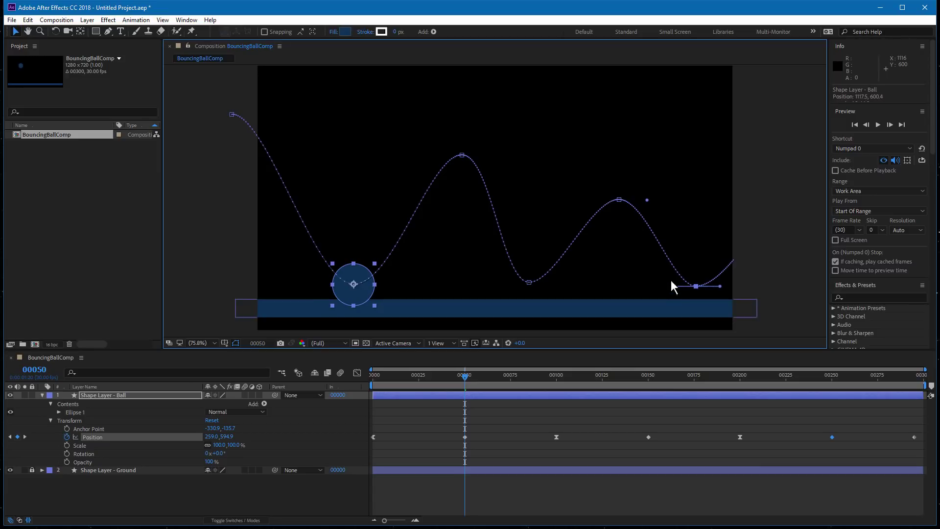
click(619, 198)
drag(646, 199, 646, 197)
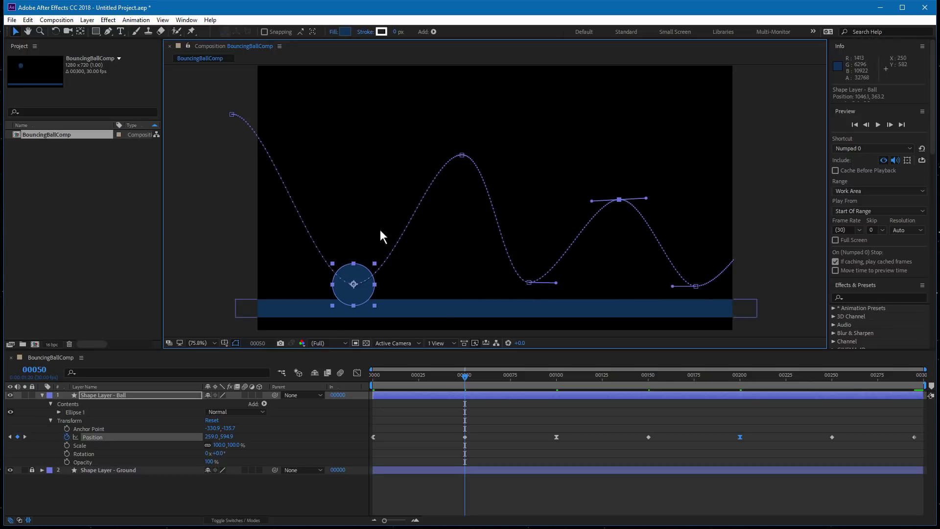
Sharpen the first ground contact into a V by pulling both path handles upward, with the outgoing one at about (311, 489)
click(354, 284)
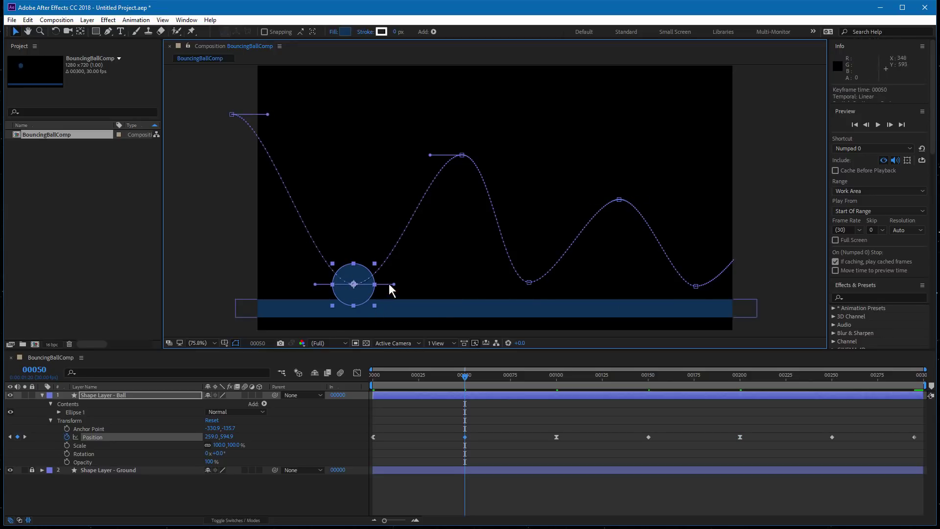
drag(393, 284, 372, 244)
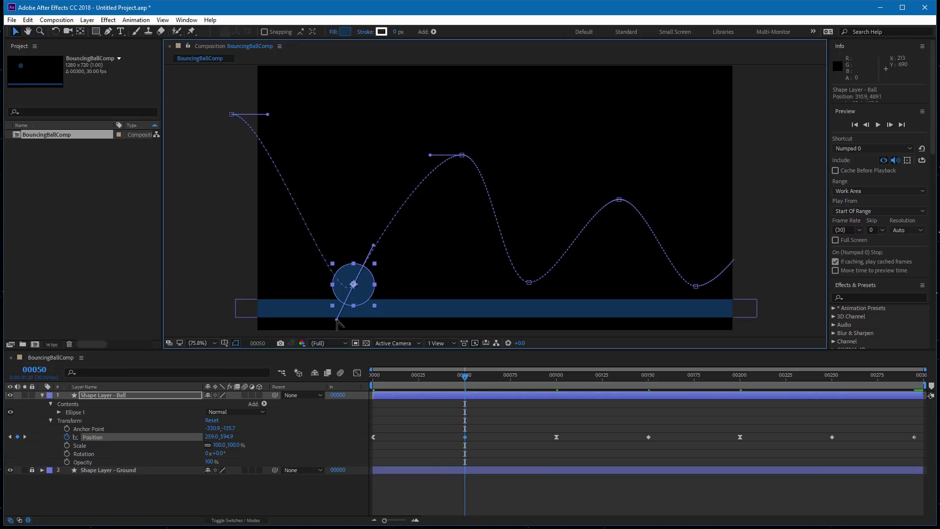
drag(337, 320, 344, 246)
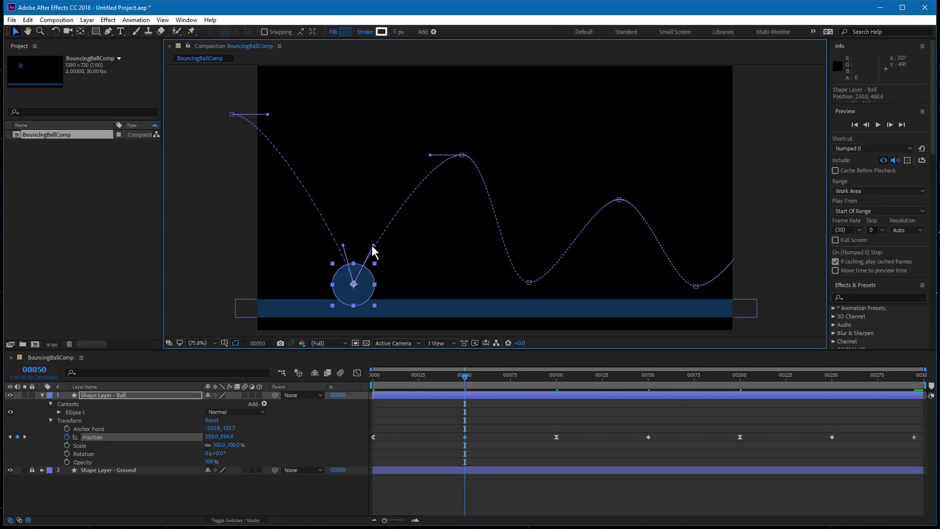
drag(343, 246, 335, 240)
Sharpen the second and third ground contacts into V shapes, setting the second contact's handles to about (690, 493) and (761, 530)
click(528, 282)
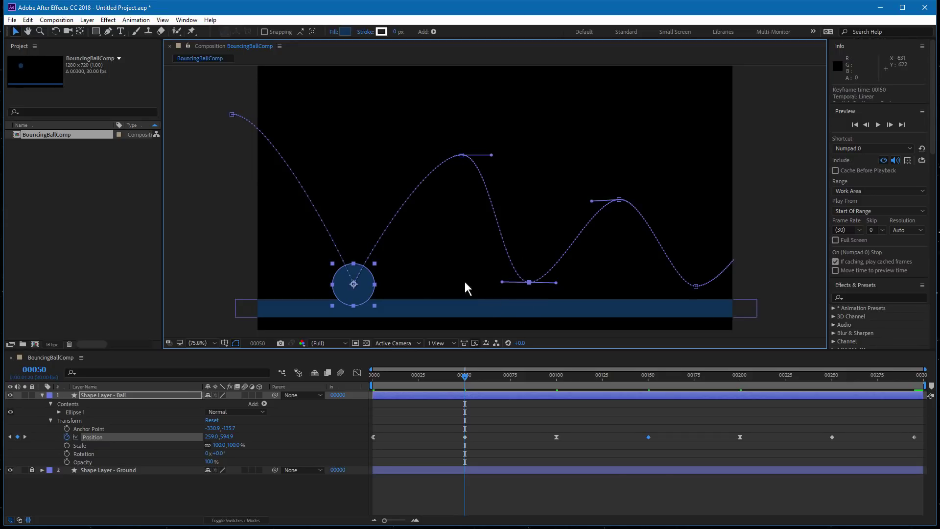
drag(501, 286, 514, 250)
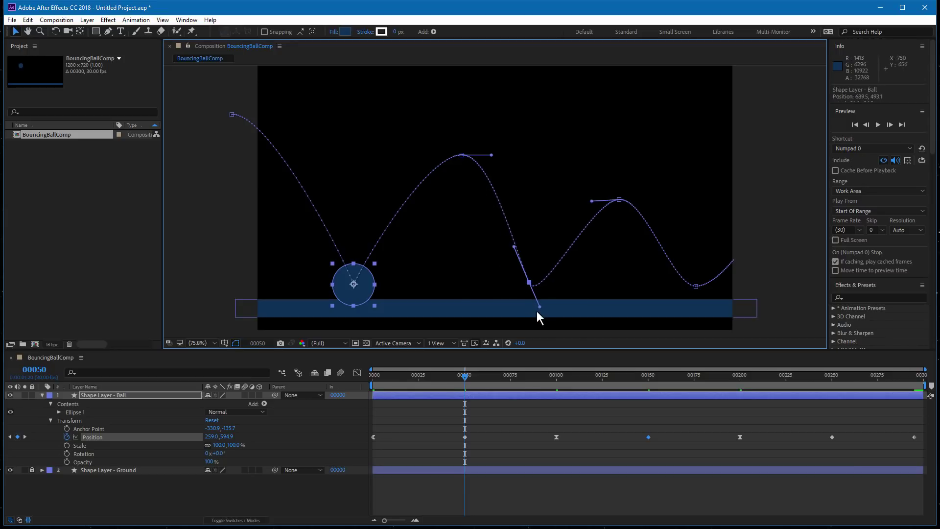
drag(543, 286, 539, 261)
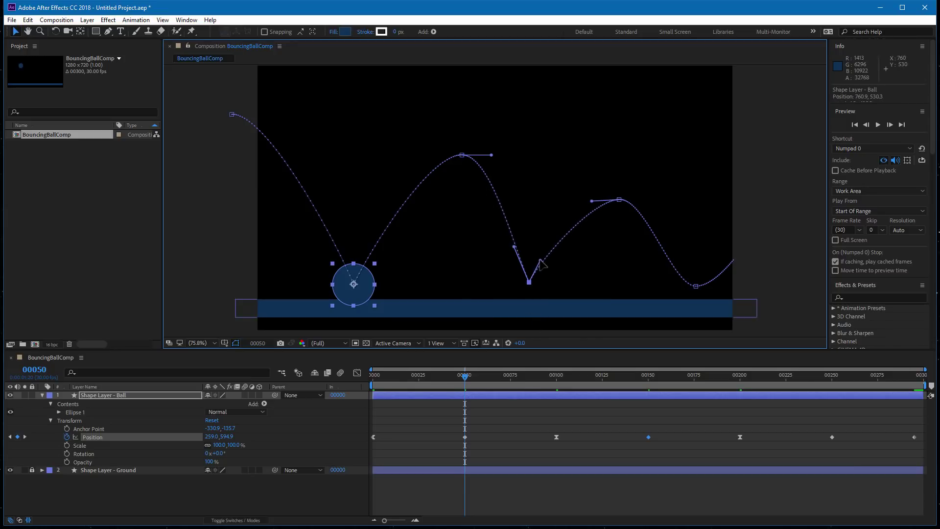
click(696, 286)
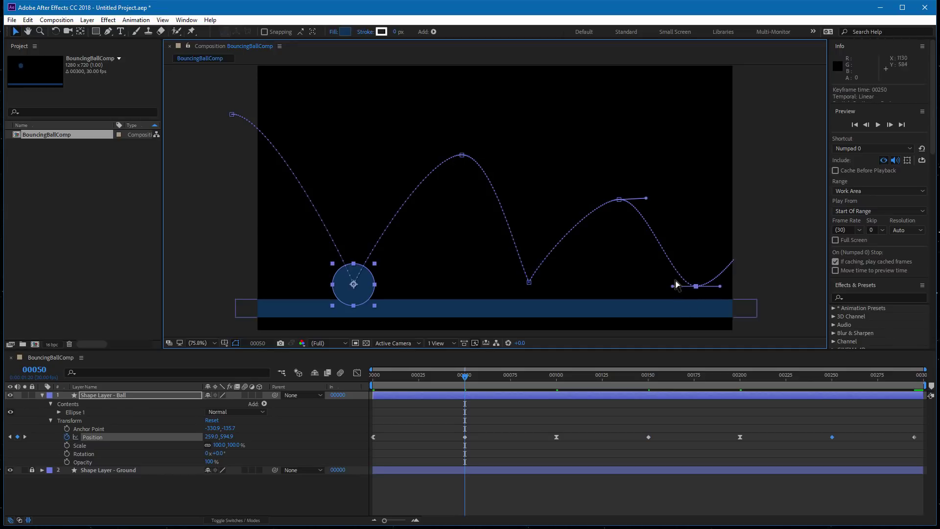
drag(672, 287, 675, 260)
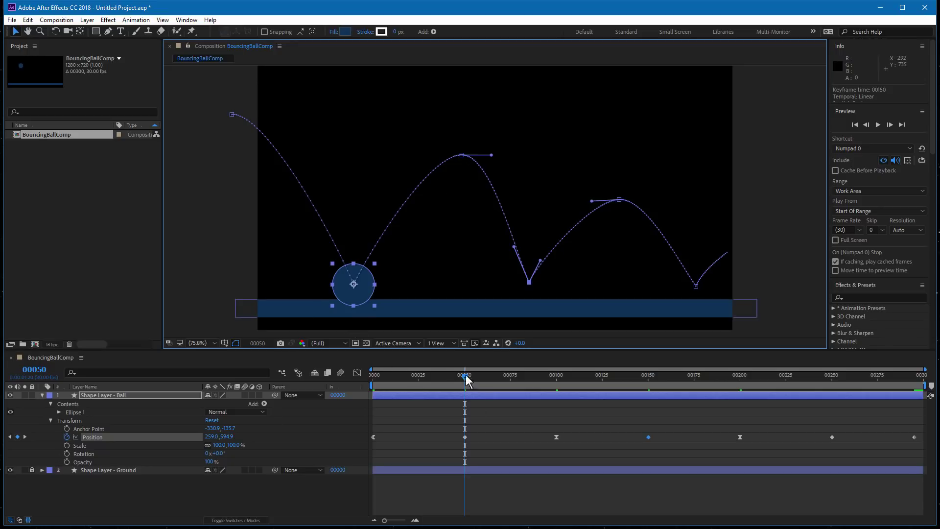
Preview the reshaped bounce, check the first ground contact at frame 50, and preview again from frame 0
key(space)
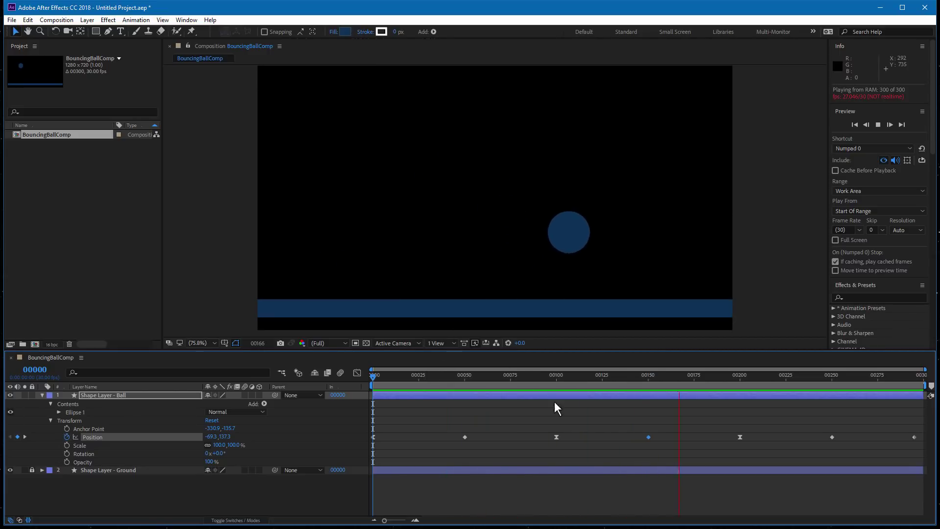
drag(618, 418, 400, 416)
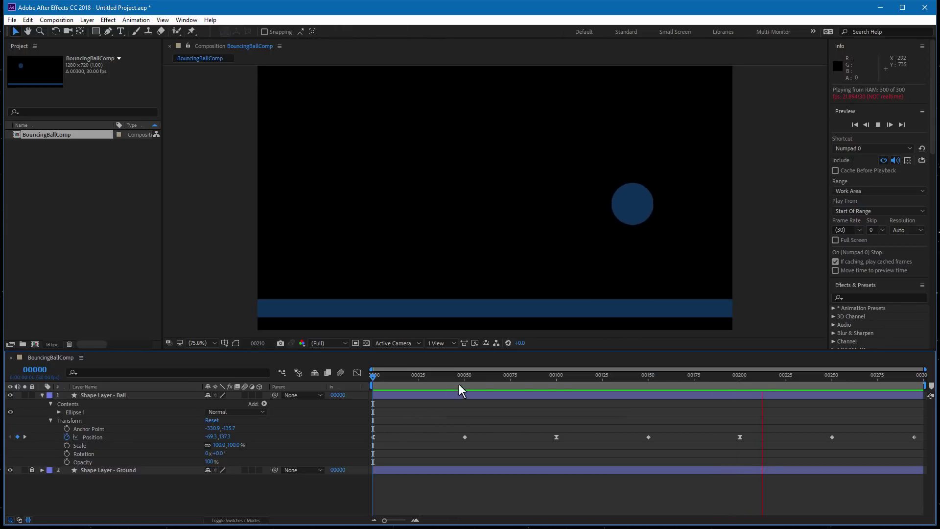
drag(448, 383, 465, 394)
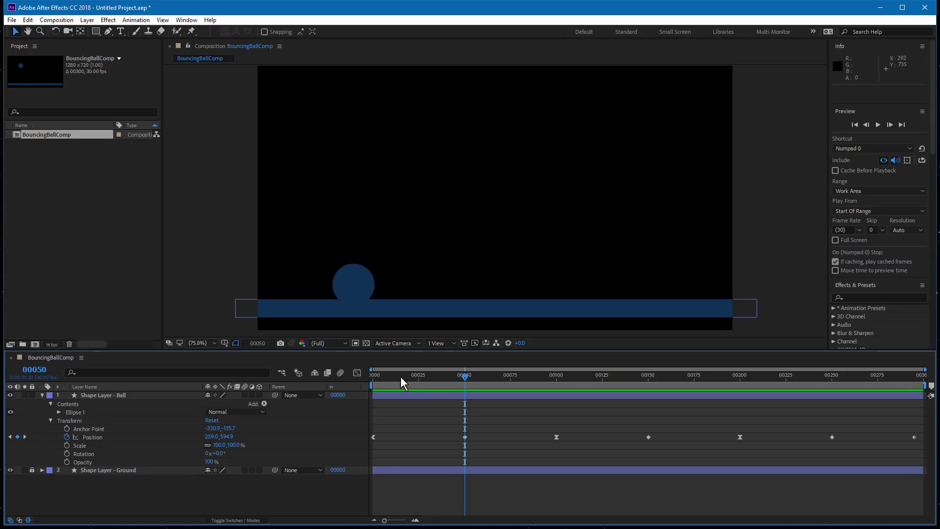
drag(401, 376, 368, 375)
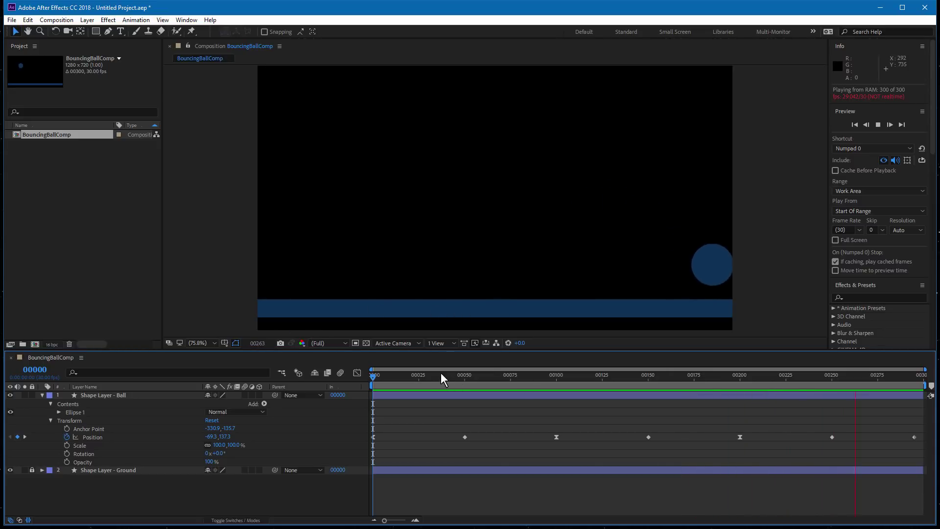
key(space)
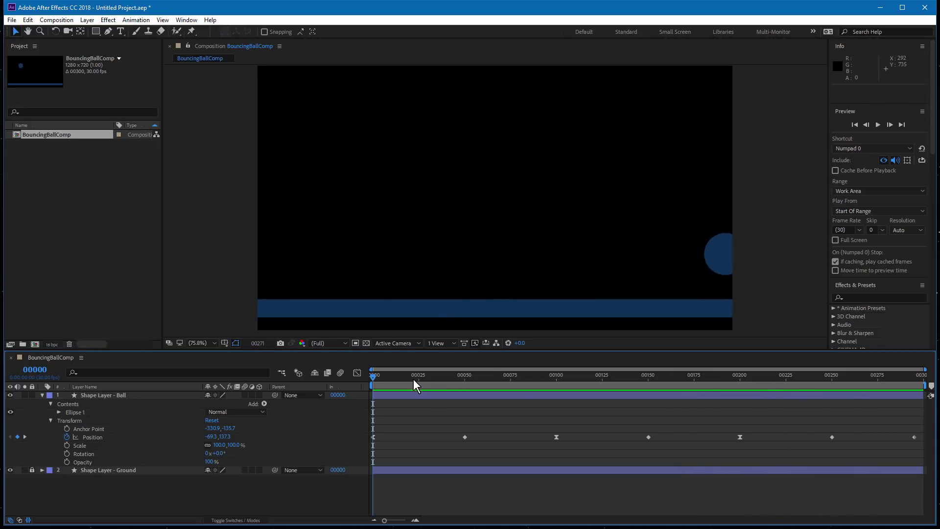
Separate the ball's Position into X and Y dimensions, scrub through the first bounce, and return to frame 0
click(97, 437)
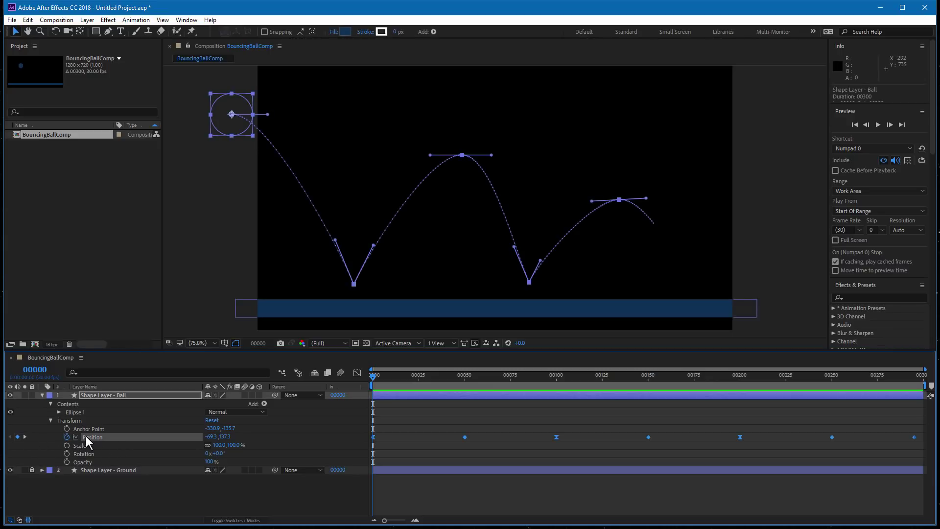
right_click(94, 434)
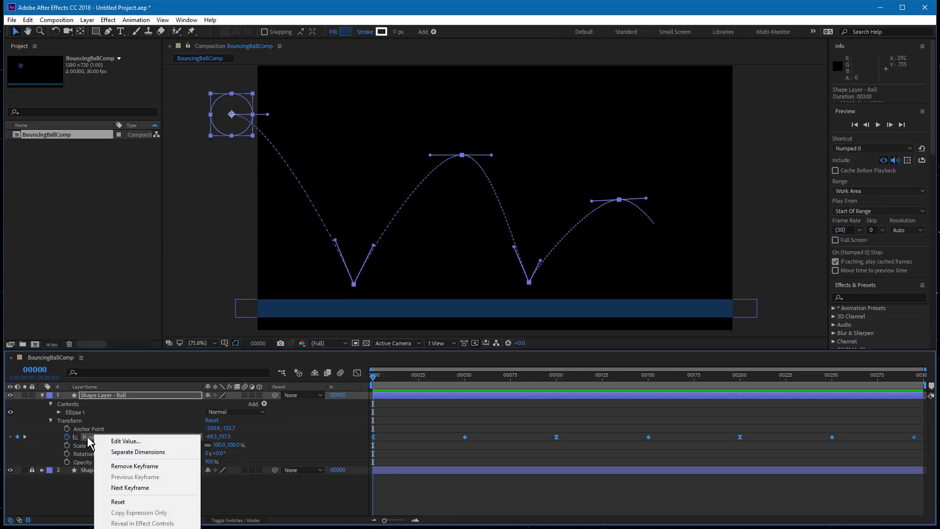
click(119, 452)
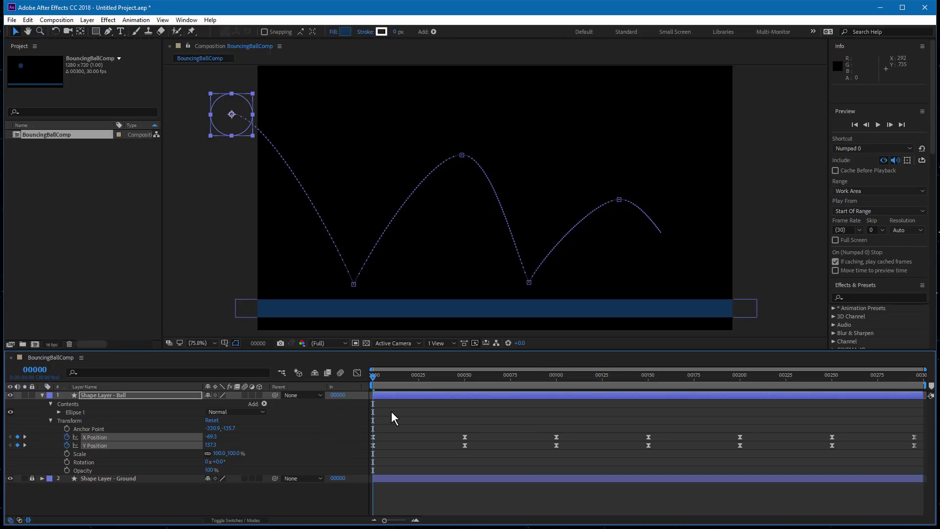
drag(408, 380, 531, 378)
click(368, 382)
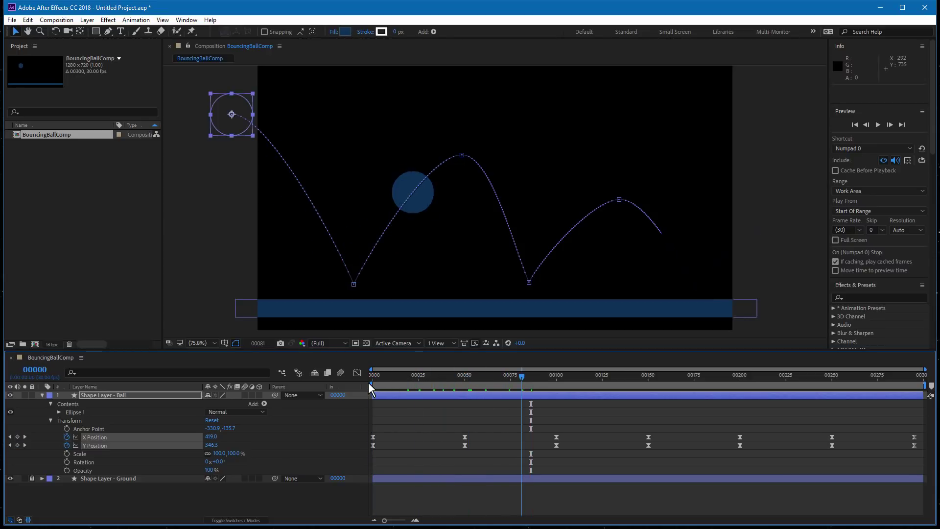
Preview the separated motion from frame 0 and display the X and Y Position curves in an enlarged Graph Editor
key(space)
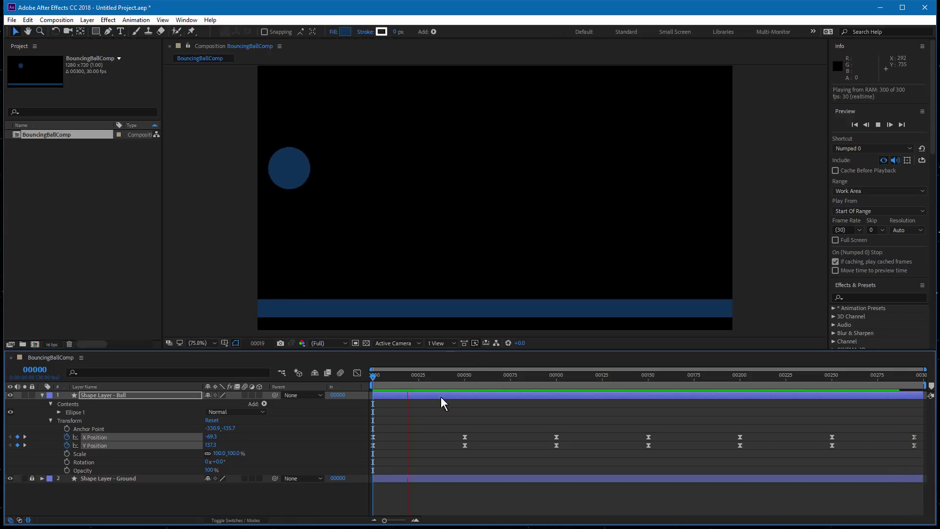
click(443, 378)
drag(394, 381, 354, 383)
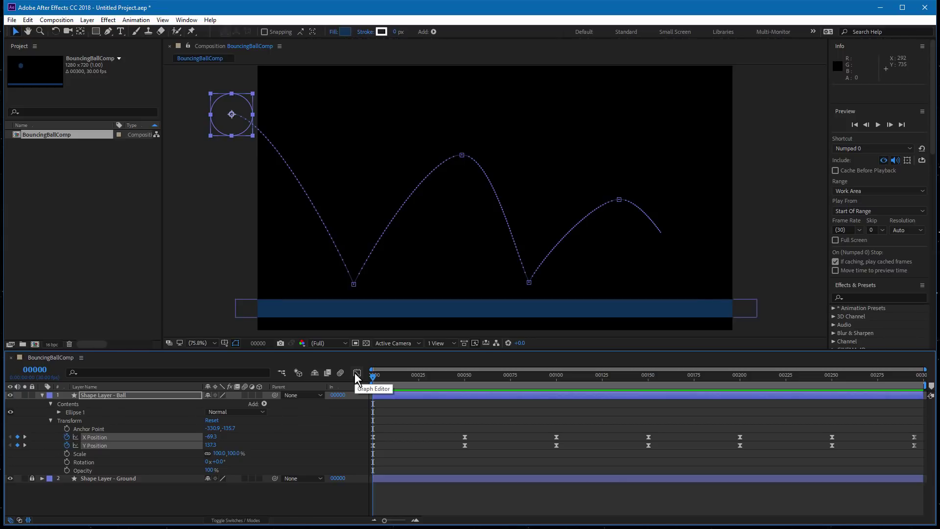
click(355, 374)
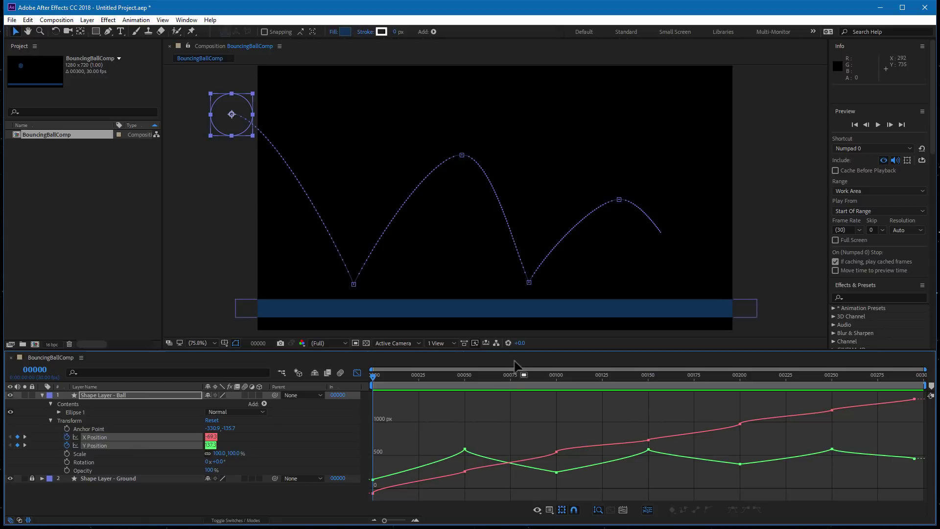
drag(532, 350, 543, 220)
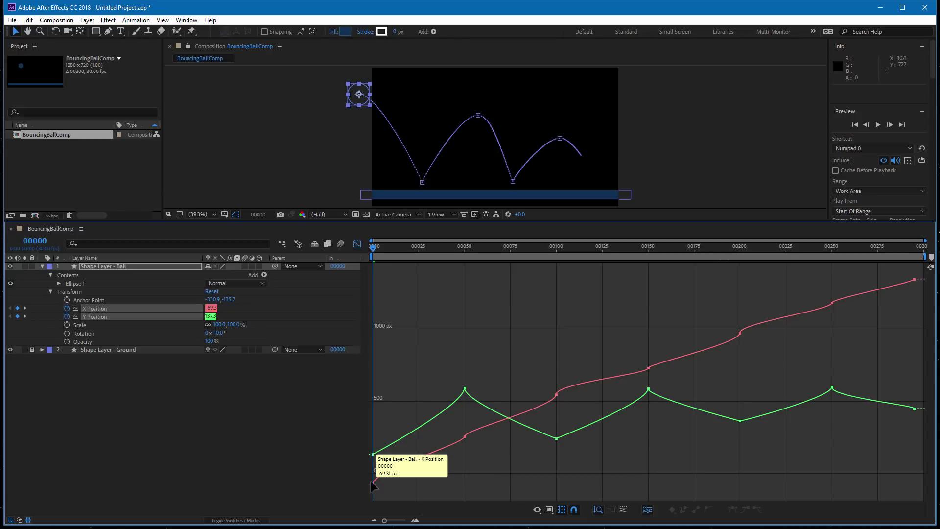
Smooth the X Position curve by angling the handles at frames 50 and 100 along it, and lower frame 100 to about 517 px
click(413, 469)
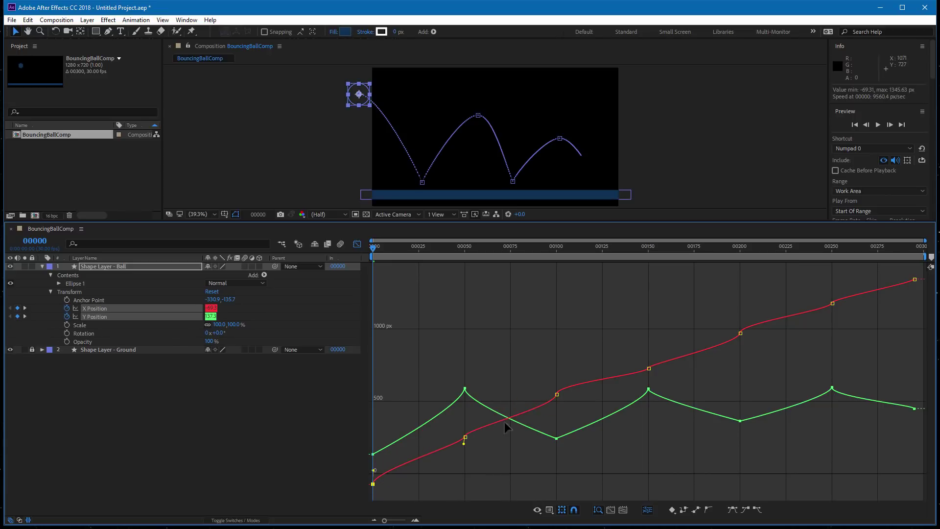
click(464, 437)
drag(463, 442, 473, 432)
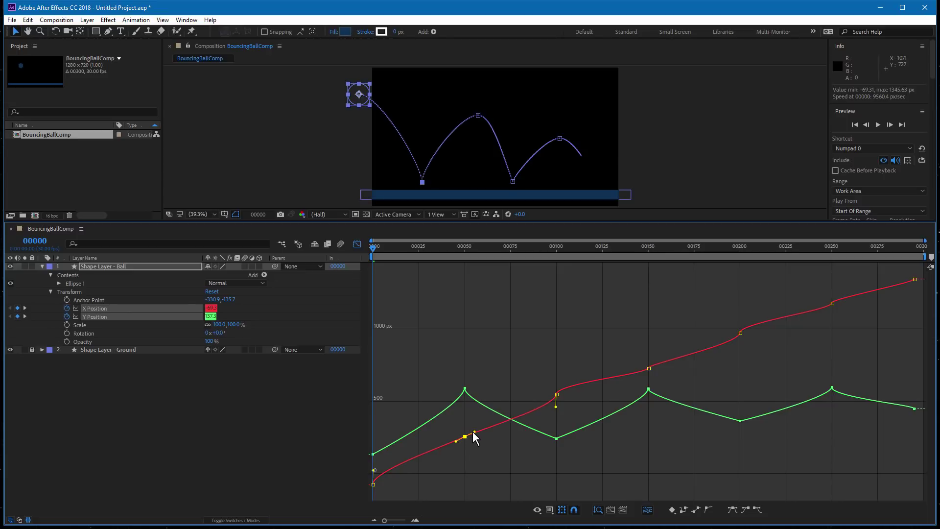
click(373, 485)
click(556, 394)
drag(557, 383, 566, 390)
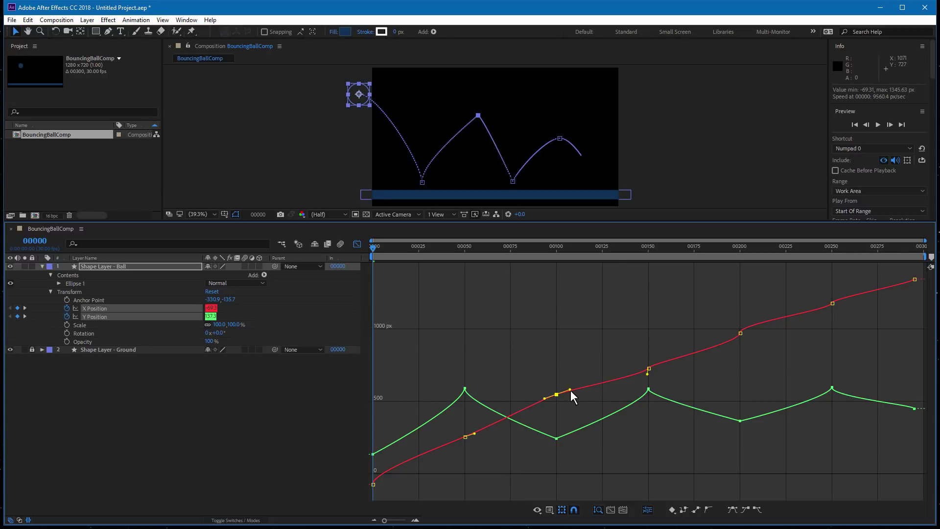
drag(557, 394, 560, 399)
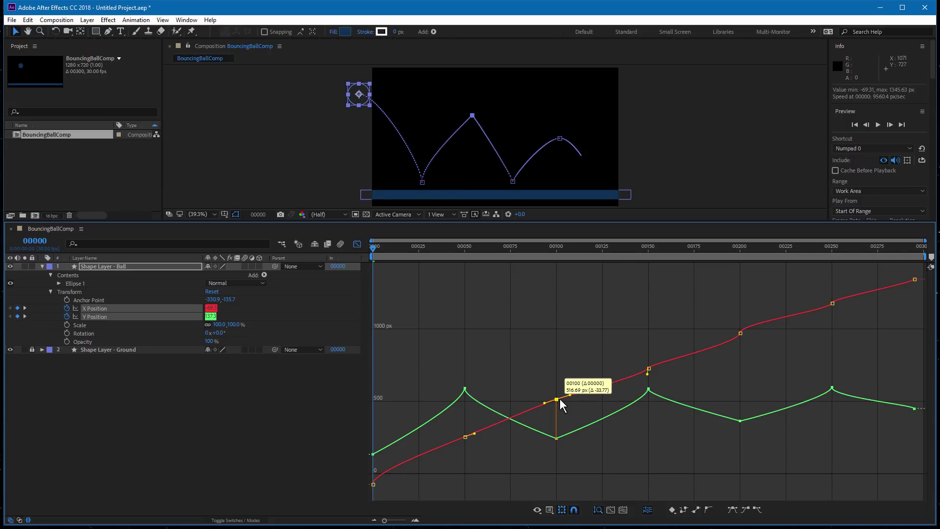
Raise the X Position at frame 150 to about 758 px and angle the handles at frames 150, 200 and 250 along the curve
click(649, 365)
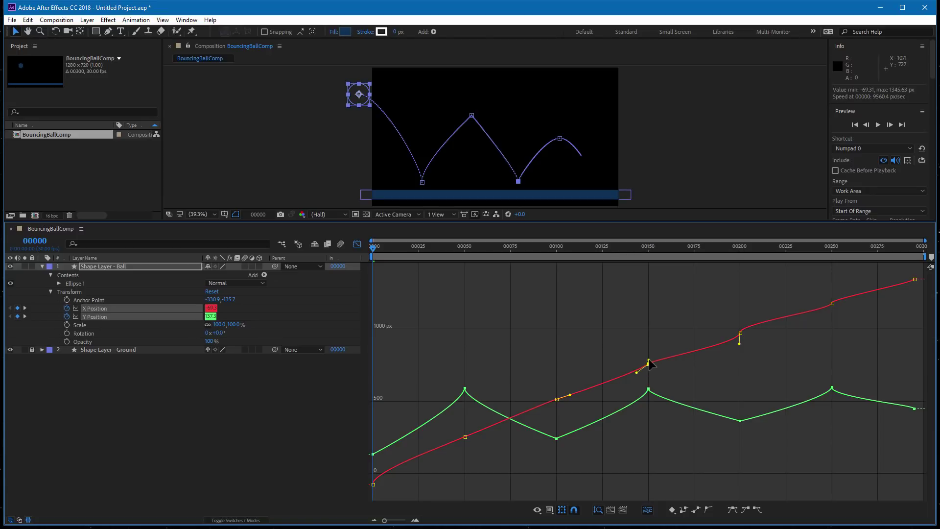
drag(649, 360, 661, 363)
drag(635, 373, 633, 370)
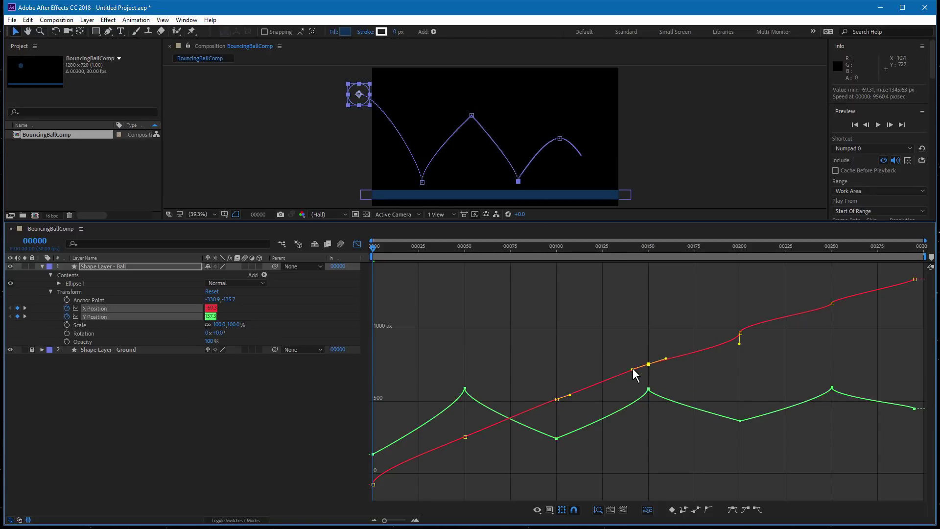
click(740, 334)
drag(738, 343, 730, 336)
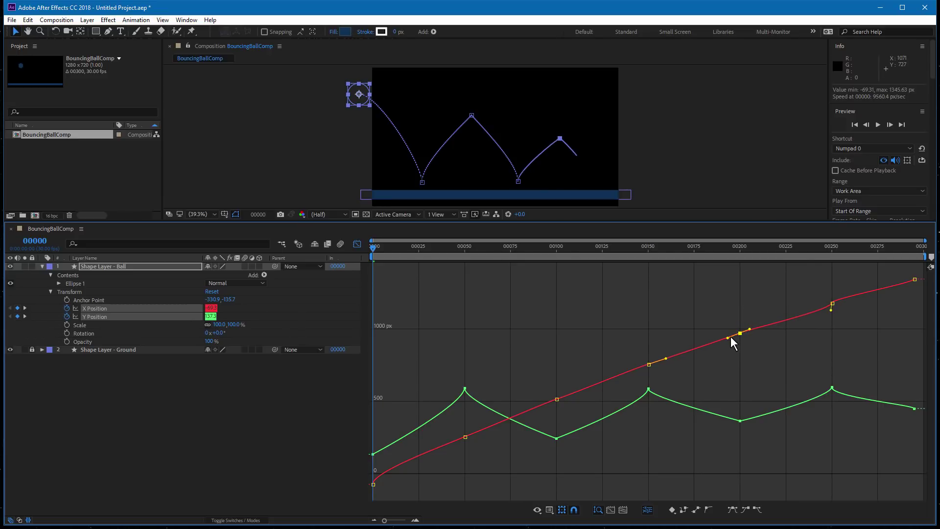
click(832, 303)
drag(832, 314, 822, 307)
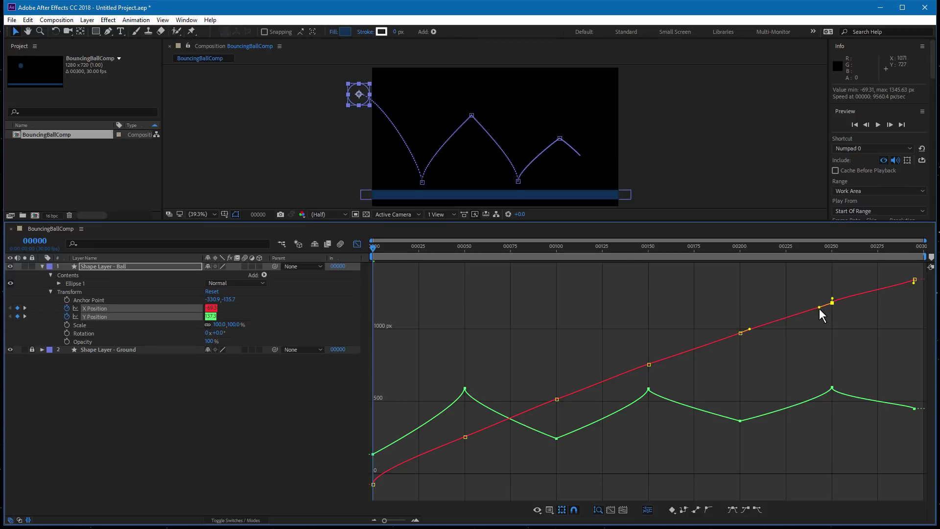
Convert all X Position keyframes, from the first to the last, to linear interpolation
alt+click(832, 303)
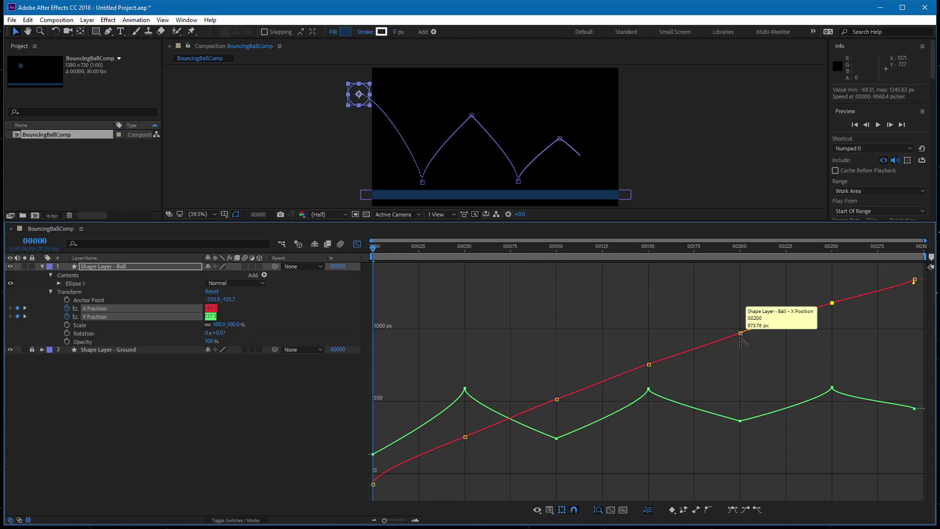
click(649, 364)
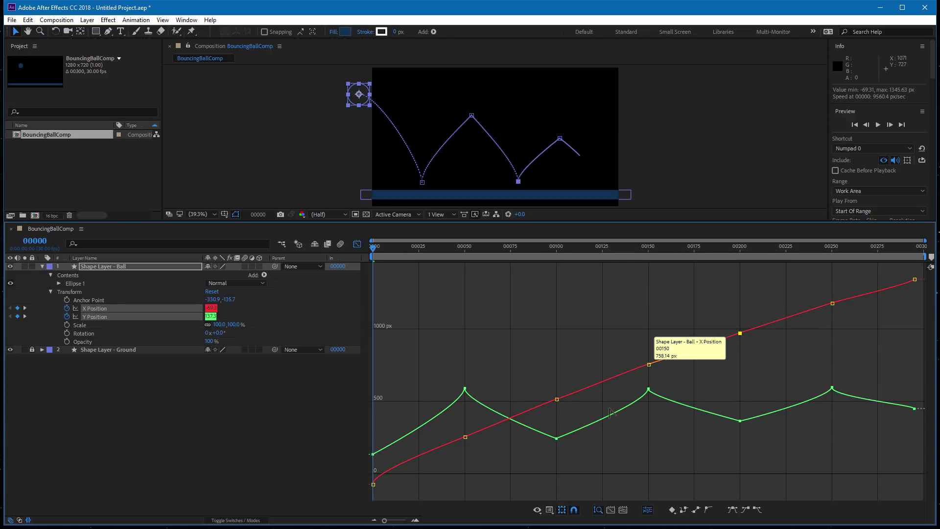
click(557, 398)
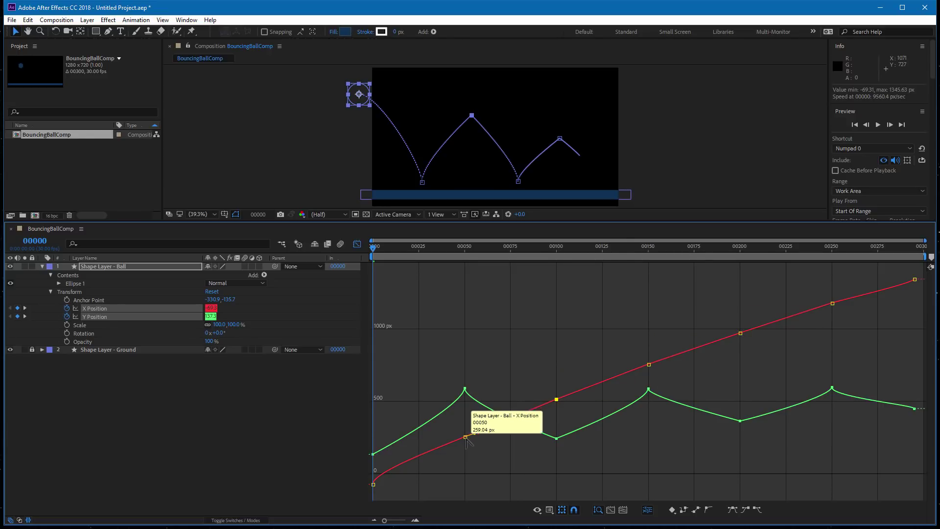
click(466, 436)
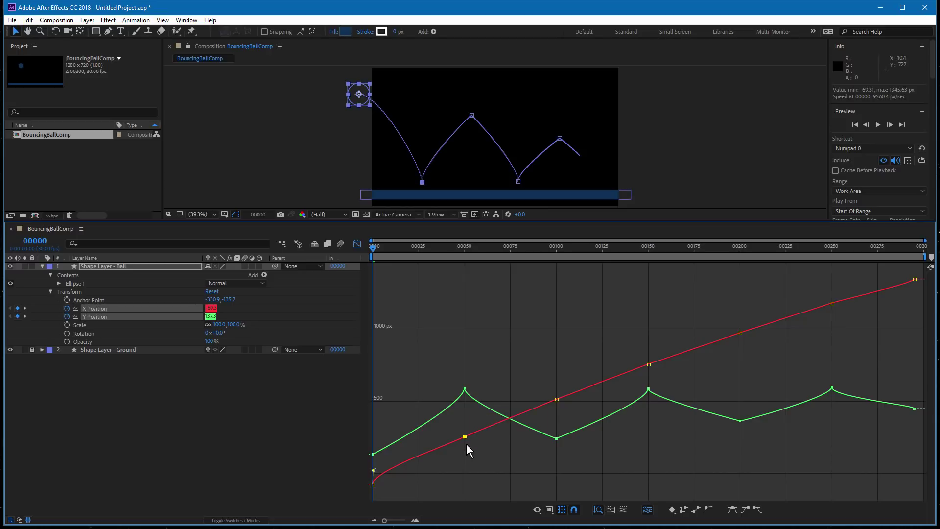
click(914, 280)
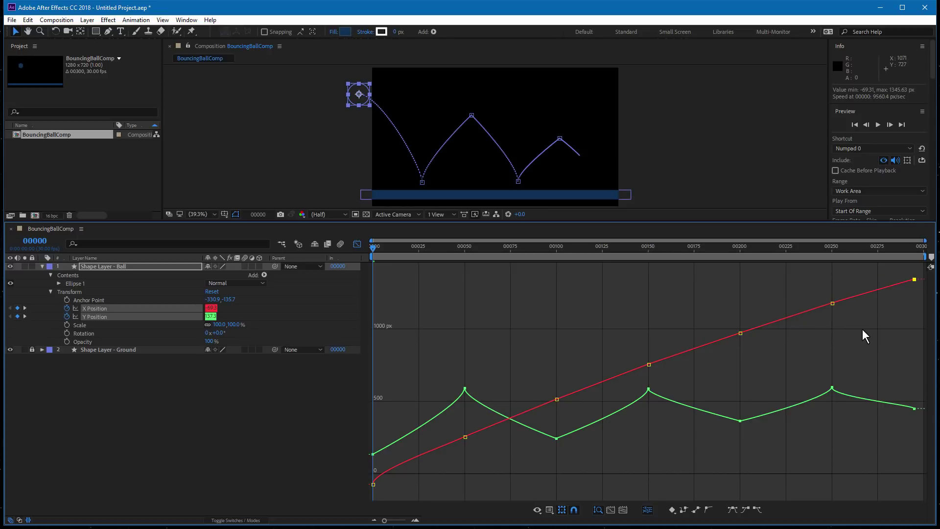
ctrl+click(373, 484)
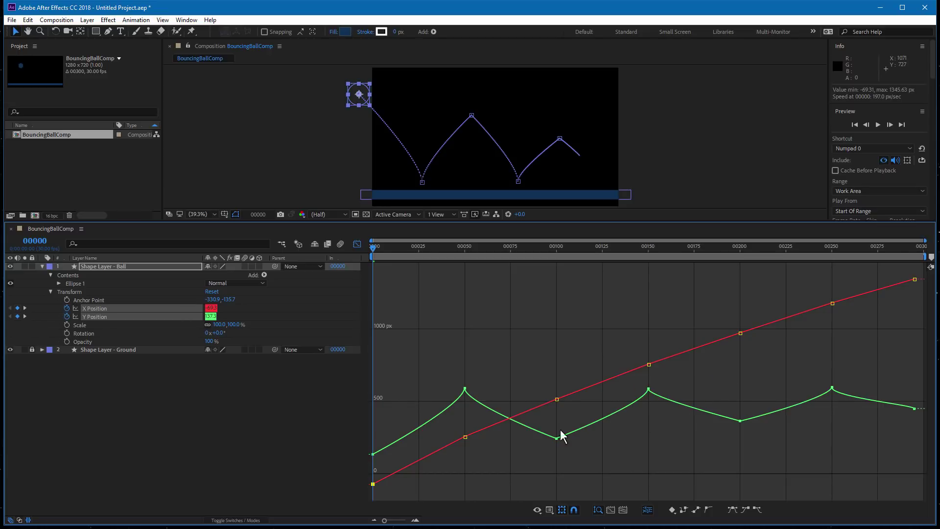
Straighten the X Position line by lowering the keyframes at frames 50, 100 and 150 and raising the last keyframe to about 1363 px
drag(465, 437, 468, 442)
drag(557, 399, 557, 403)
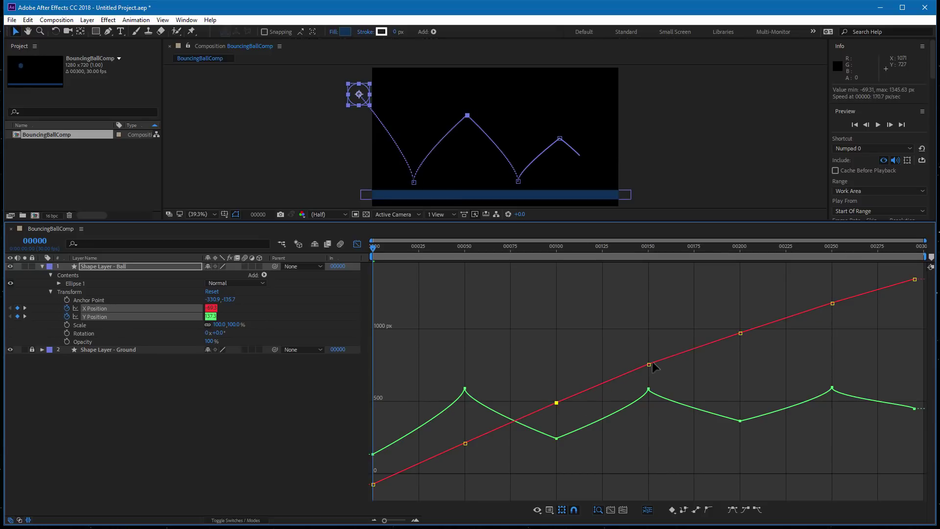
drag(649, 365, 649, 368)
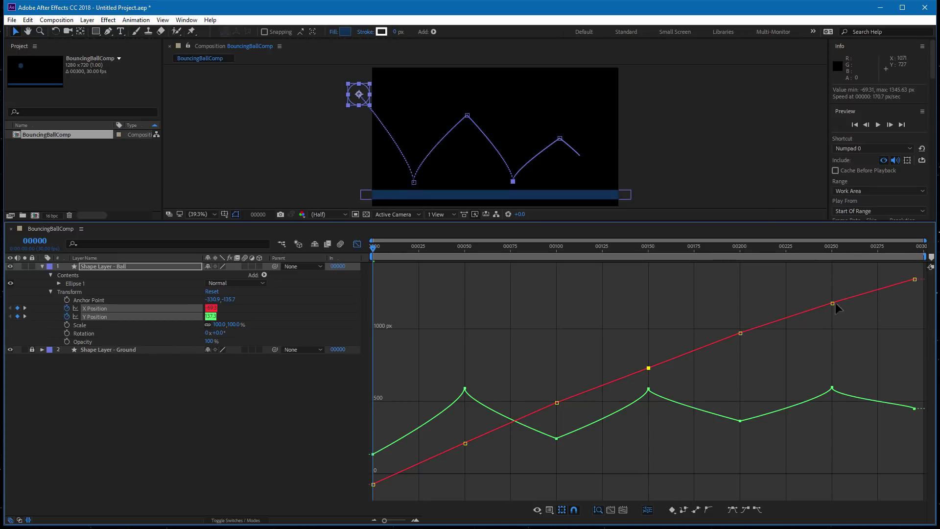
drag(915, 279, 914, 277)
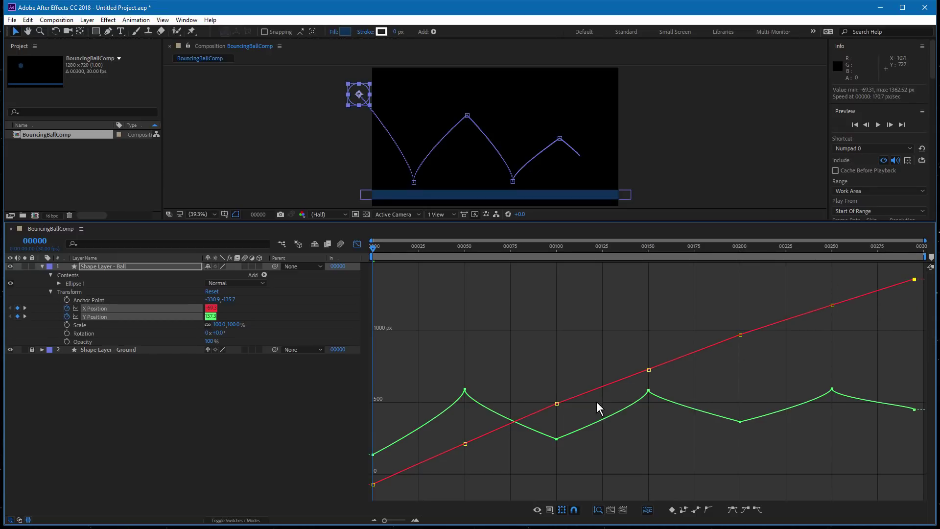
drag(557, 404, 557, 404)
Enlarge the composition view, deselect the ball layer, and preview the ball's motion with the straightened X Position
drag(593, 222, 585, 335)
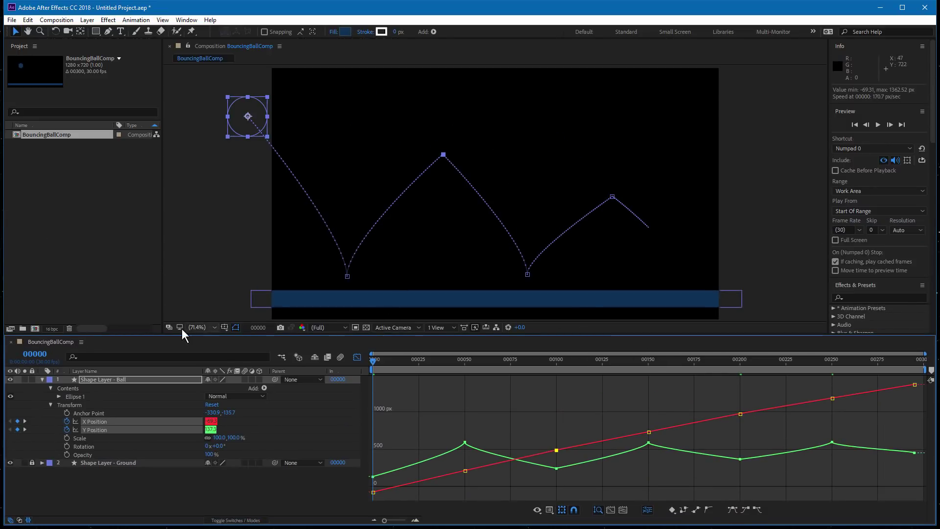
click(224, 181)
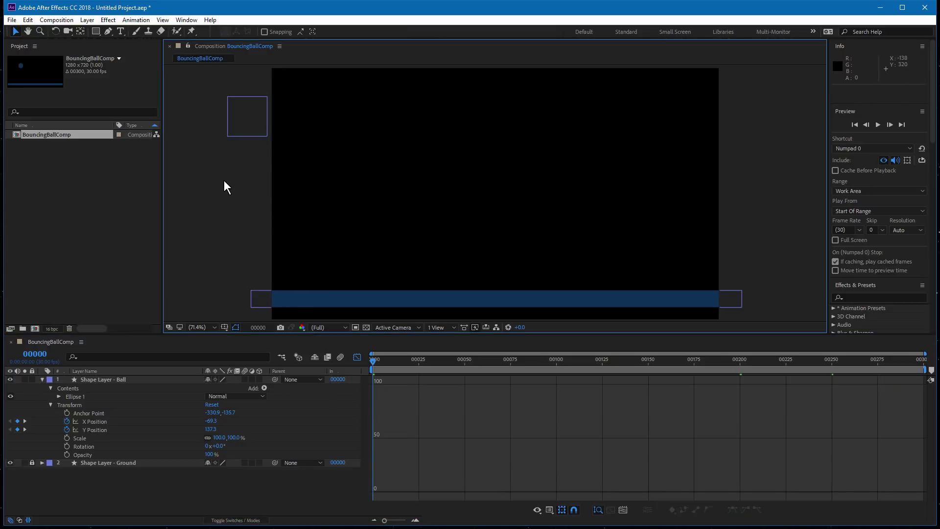
key(space)
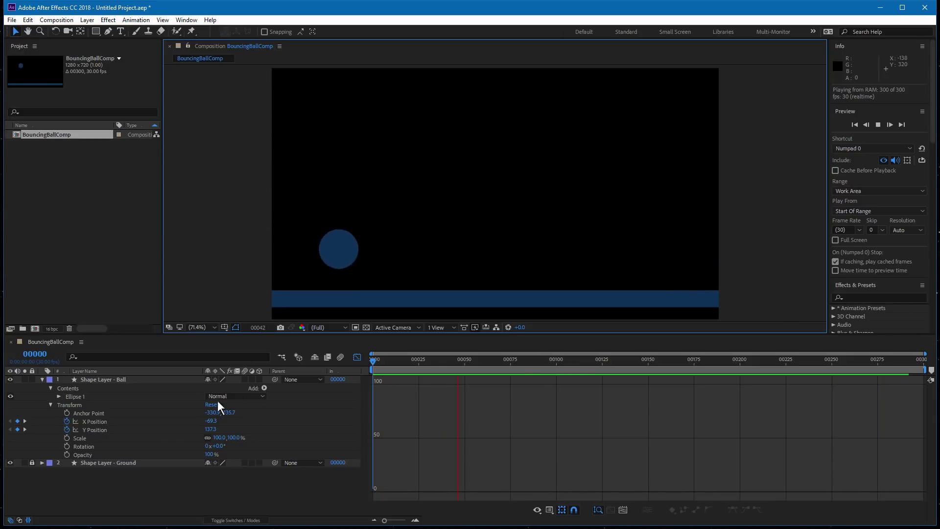
click(422, 362)
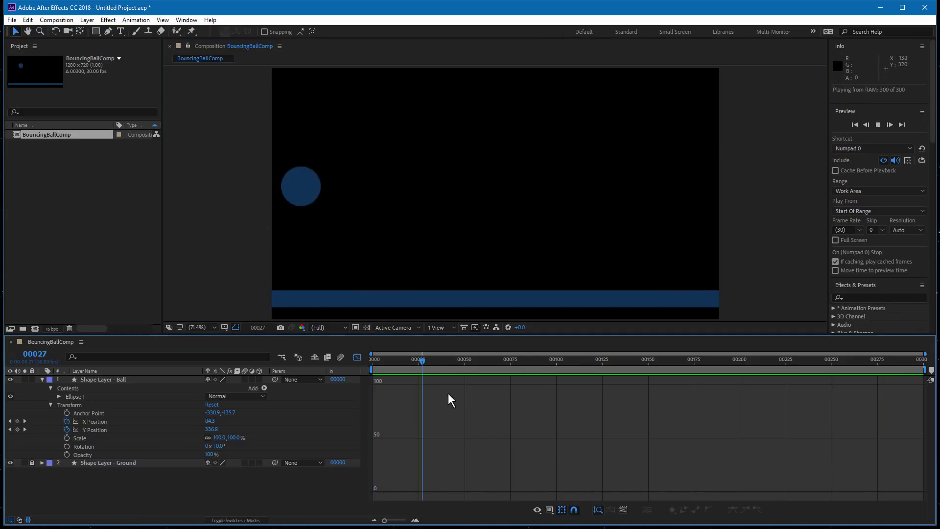
Enlarge the Graph Editor and display the ball's X and Y Position curves together
drag(480, 337, 483, 255)
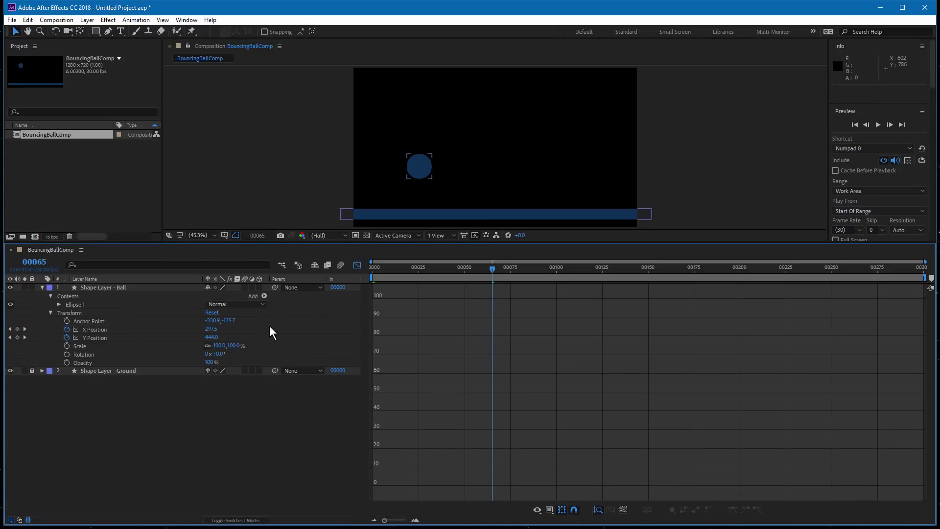
click(101, 338)
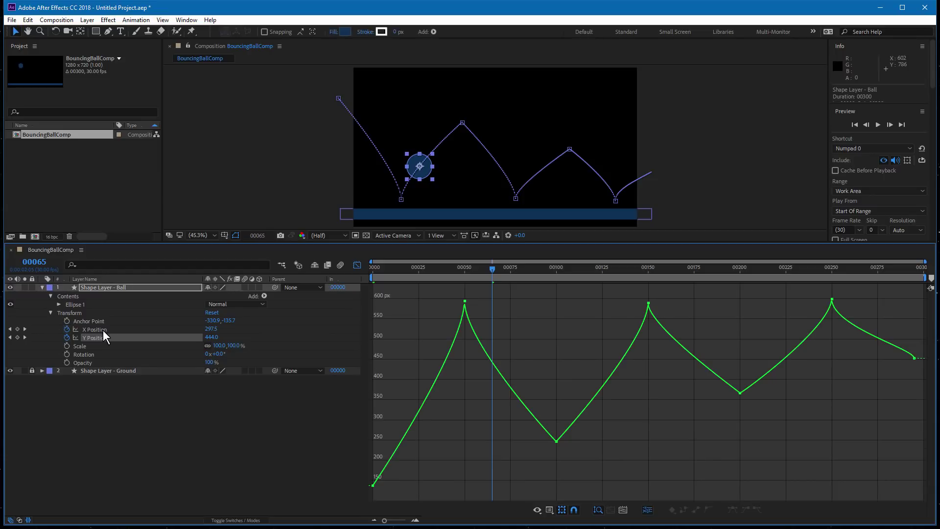
click(103, 330)
click(100, 337)
click(462, 122)
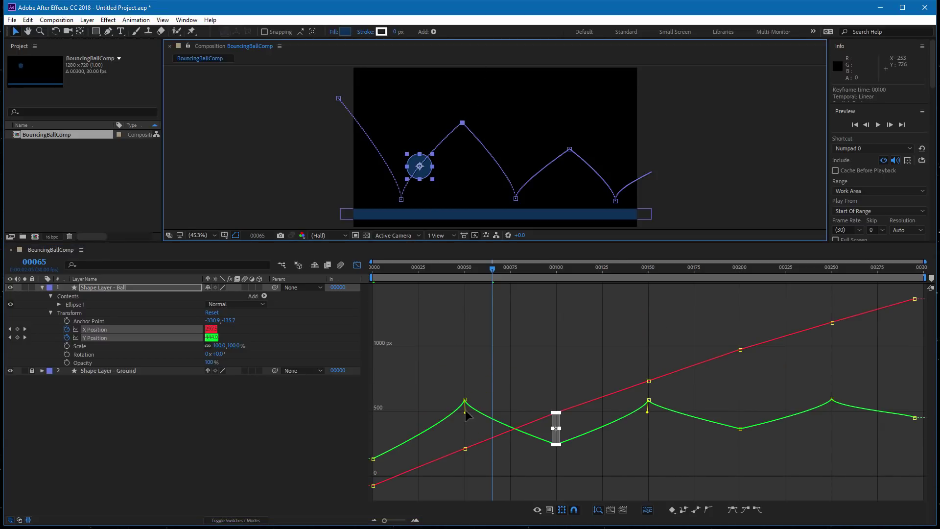
Spread the Y Position handles at frame 50 into a sharp contact and pull horizontal easing handles at frames 0 and 100
mouse_move(468, 413)
mouse_down()
mouse_move(476, 410)
mouse_move(457, 421)
mouse_up()
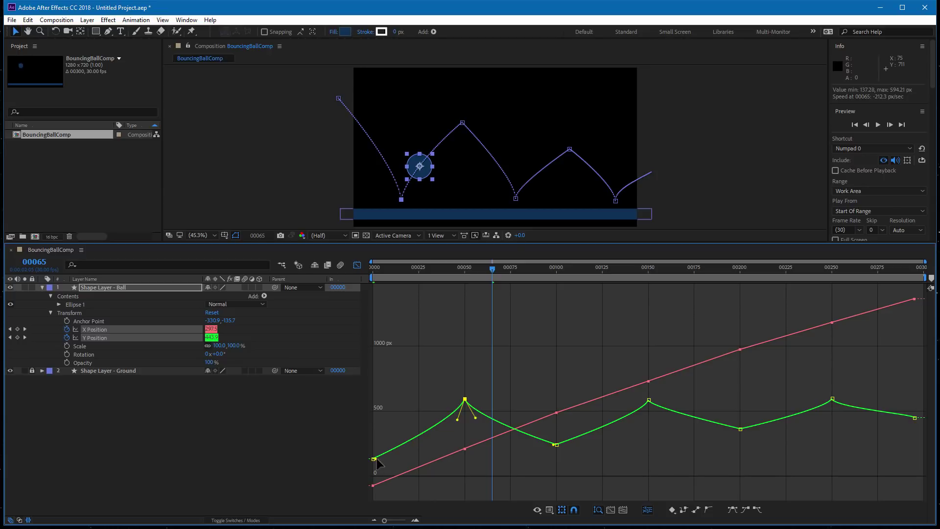
drag(384, 459, 400, 459)
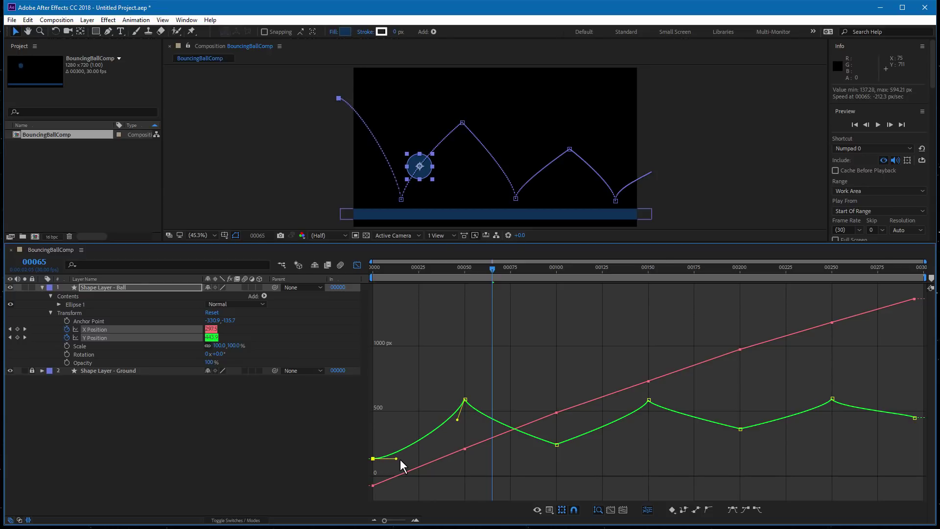
click(556, 444)
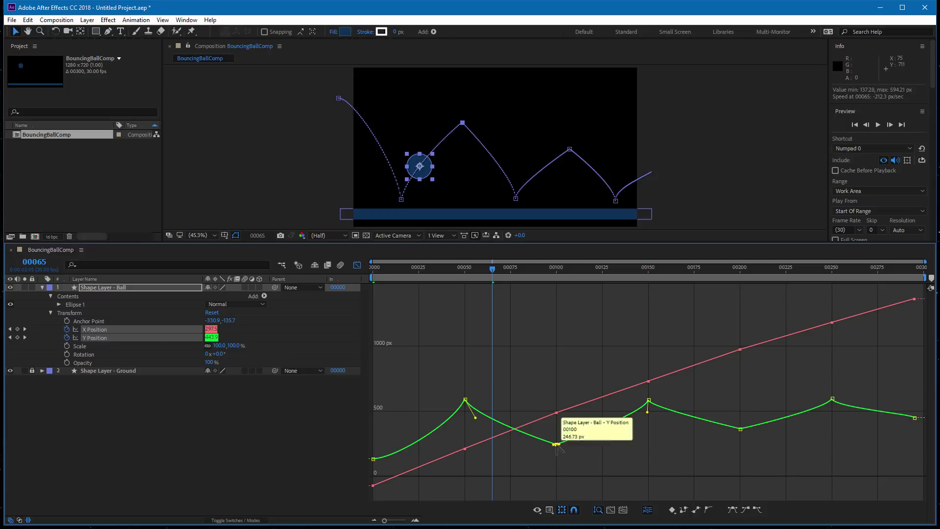
drag(559, 445, 537, 448)
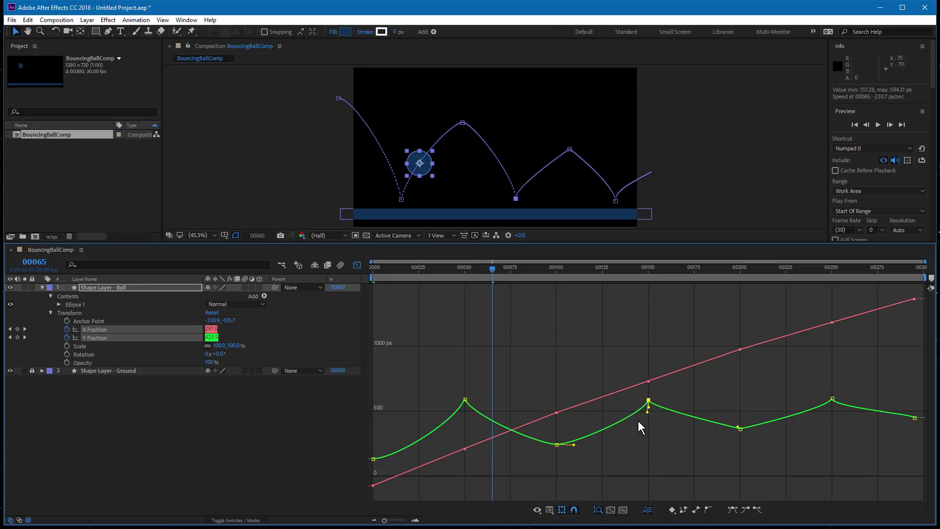
Spread the Y Position handles at frame 150 into a sharp contact and apply Easy Ease to the frame 200 keyframe
drag(639, 421, 660, 418)
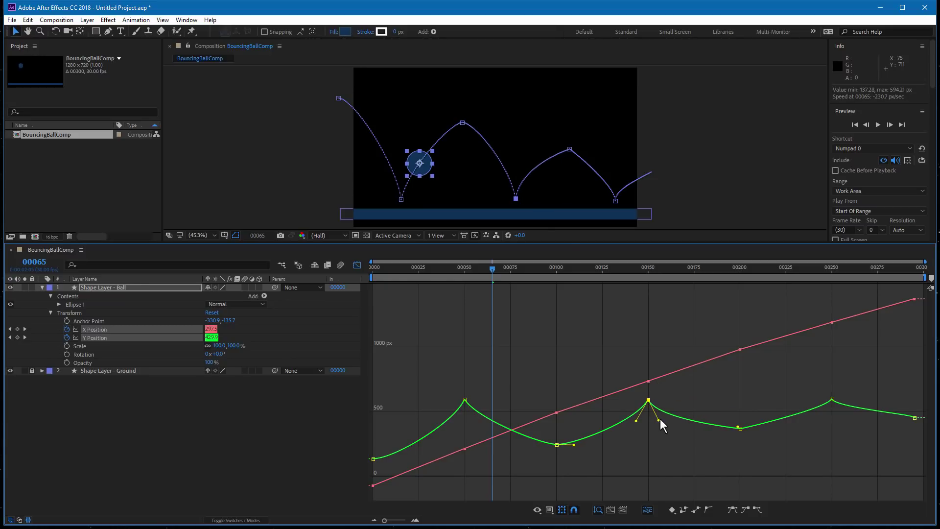
click(740, 430)
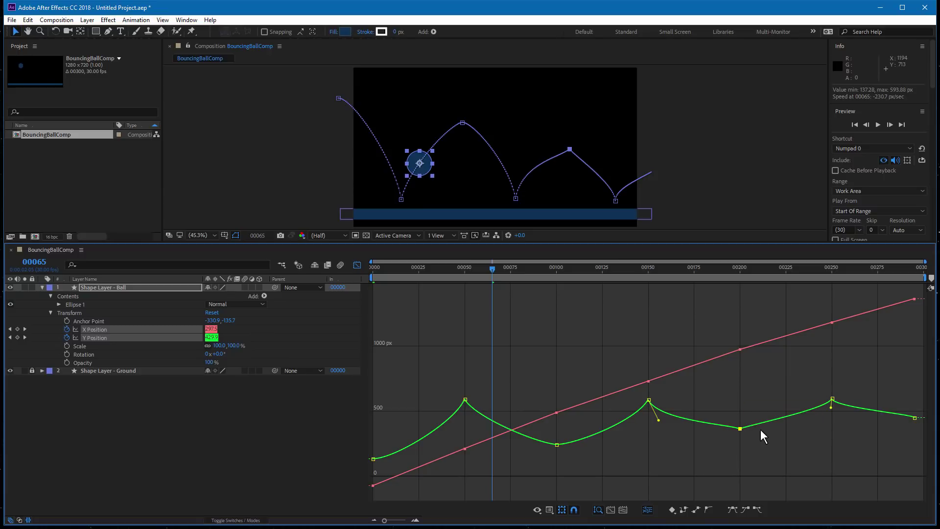
key(F9)
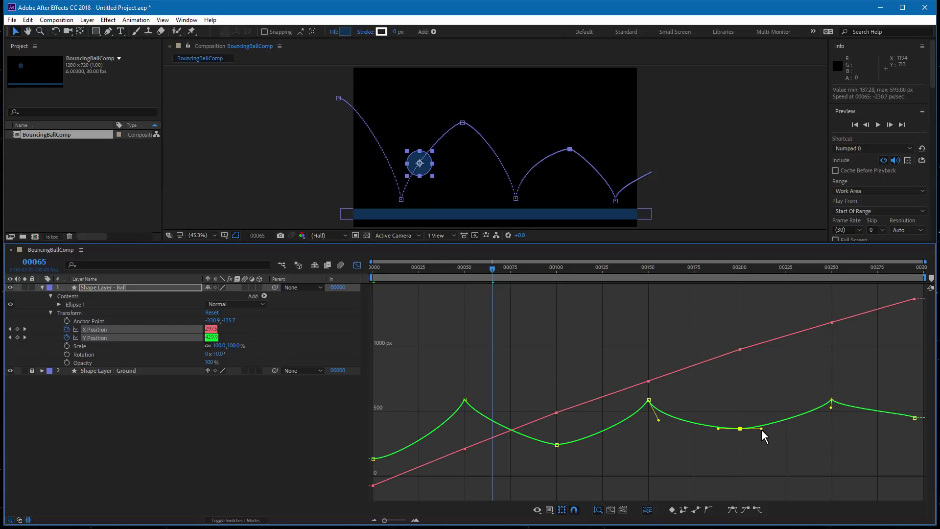
Apply Easy Ease to the Y Position keyframe at frame 100 and lengthen its horizontal handles on both sides
alt+click(557, 446)
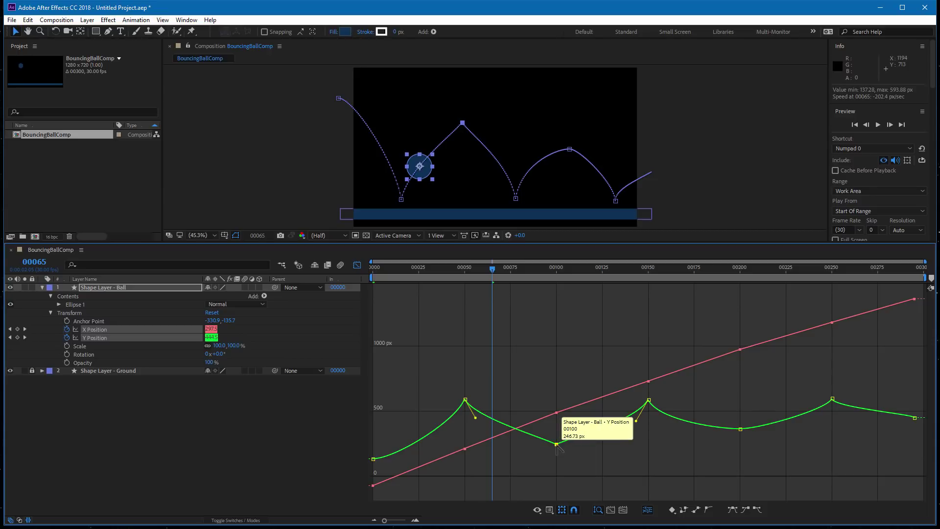
key(F9)
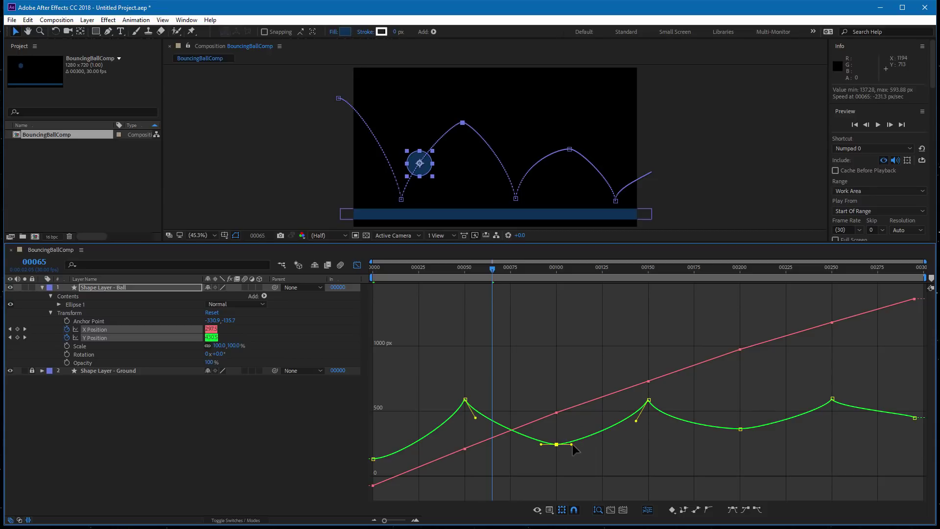
drag(571, 444, 527, 445)
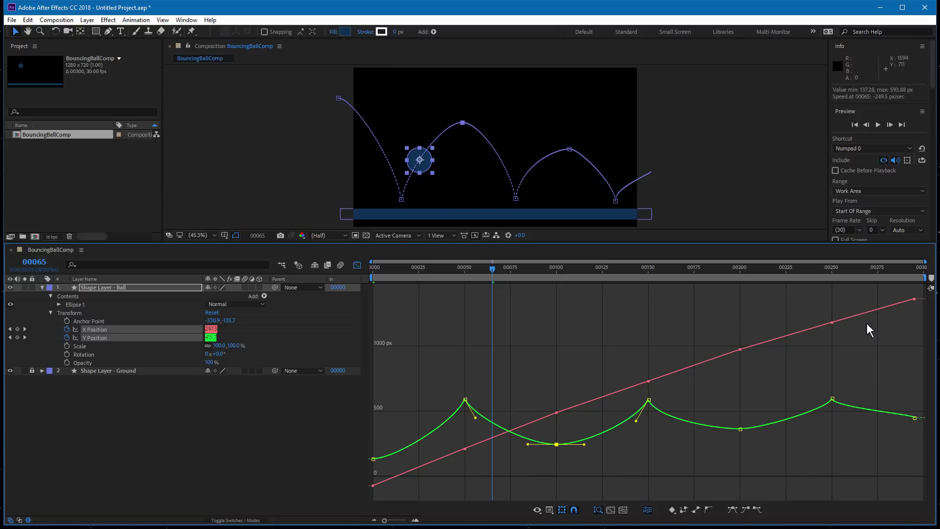
Spread the Y Position handles at frame 250 into a sharp contact and pull a horizontal easing handle from the frame 295 keyframe
click(833, 399)
mouse_move(831, 408)
mouse_down()
mouse_move(823, 416)
mouse_move(847, 410)
mouse_up()
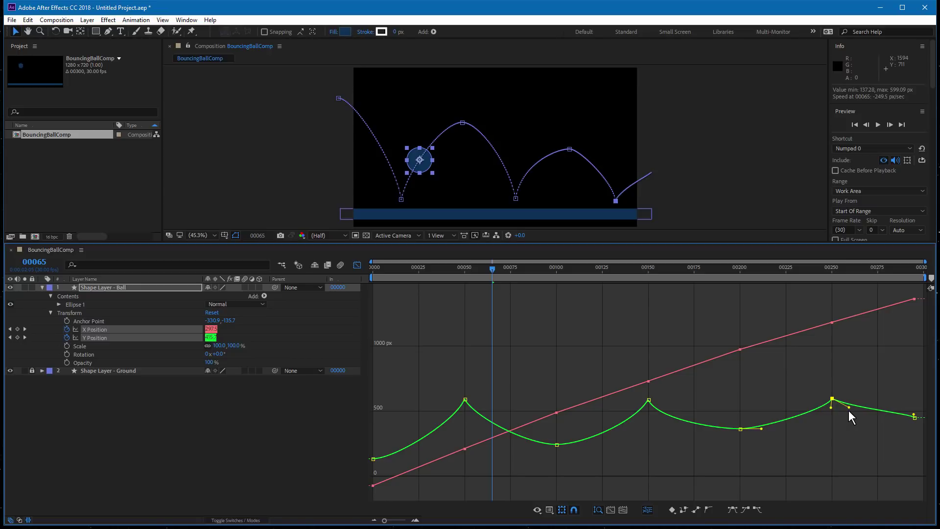
click(914, 418)
alt+click(915, 418)
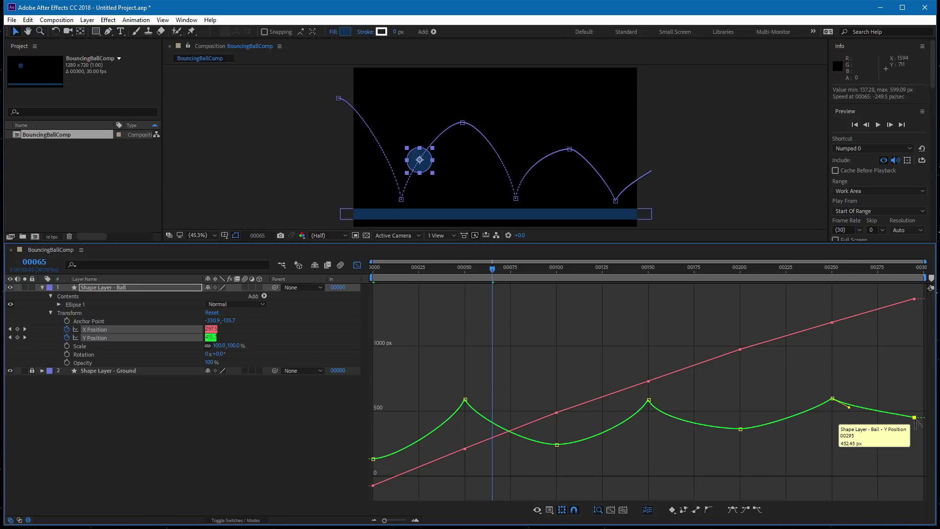
drag(900, 414, 899, 418)
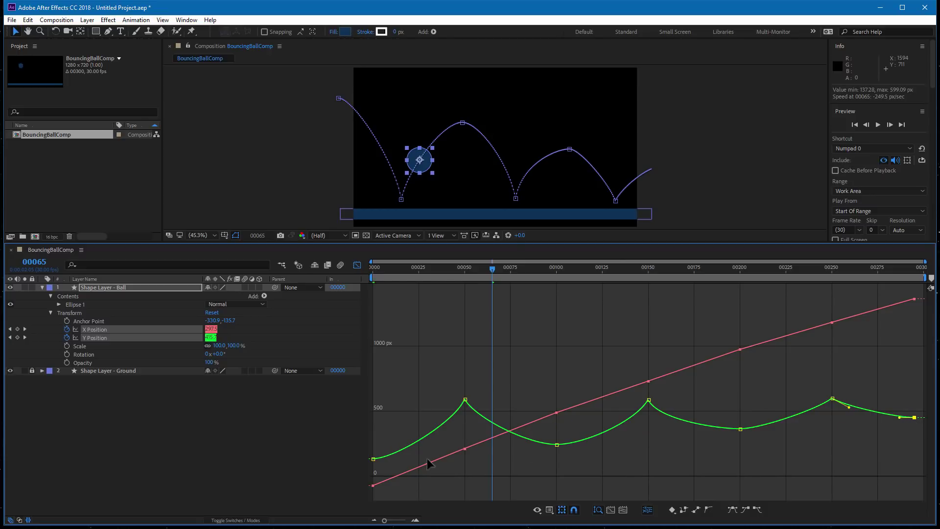
Delete the X Position keyframes at frames 50, 100, 150, 200 and 250, keeping only the first and last
click(376, 460)
click(465, 449)
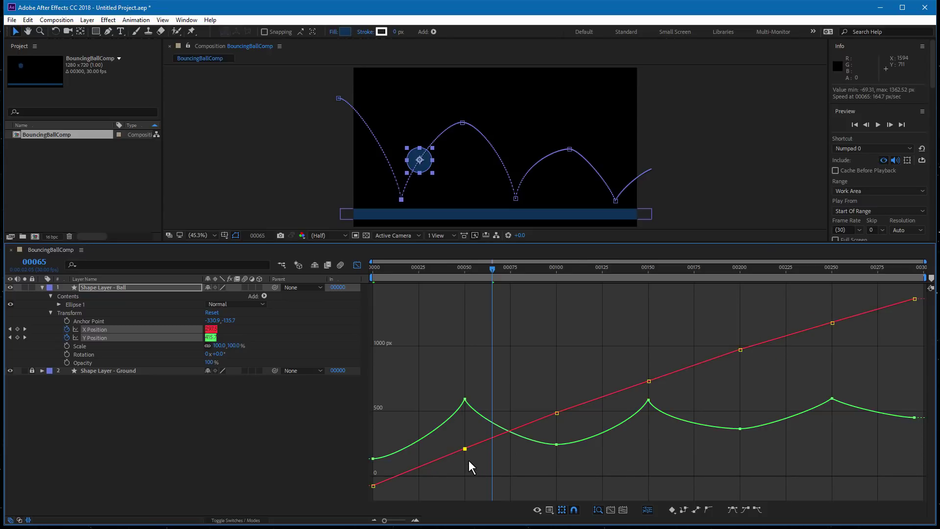
shift+click(556, 413)
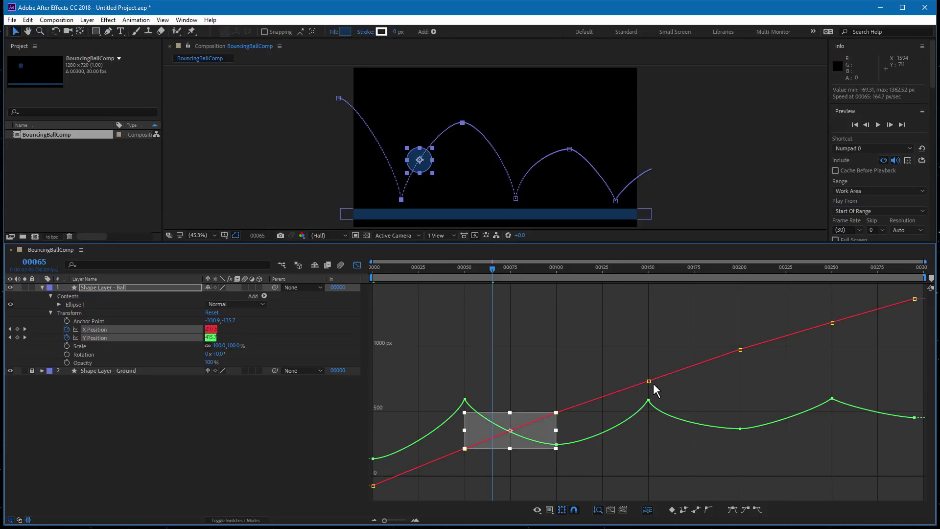
shift+click(648, 380)
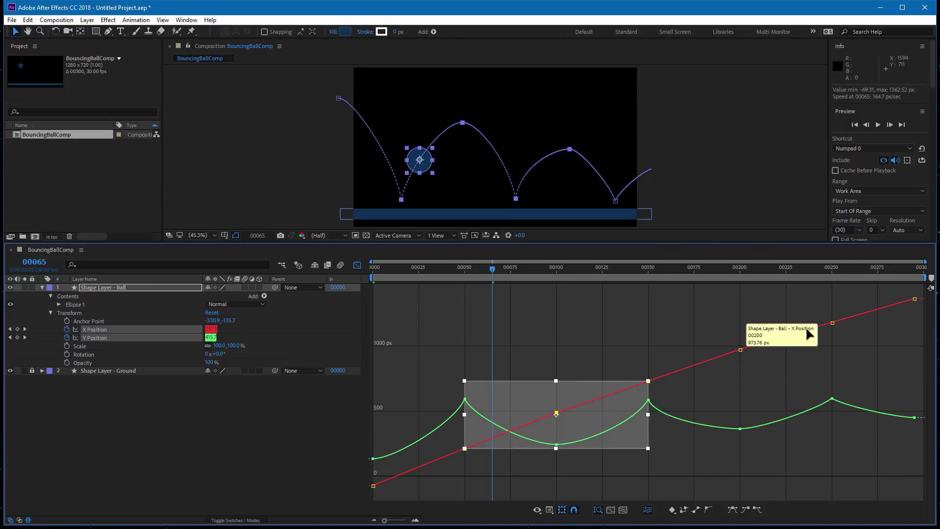
shift+click(740, 350)
shift+click(832, 323)
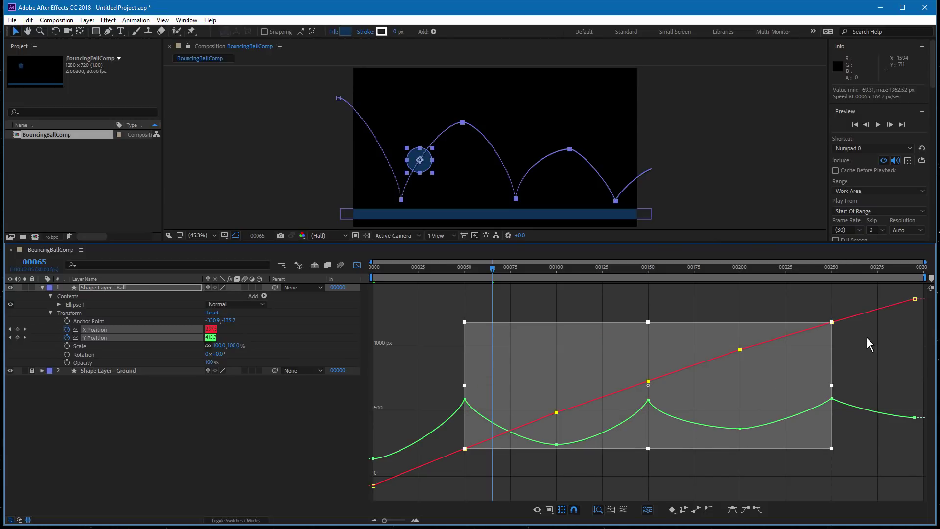
key(Delete)
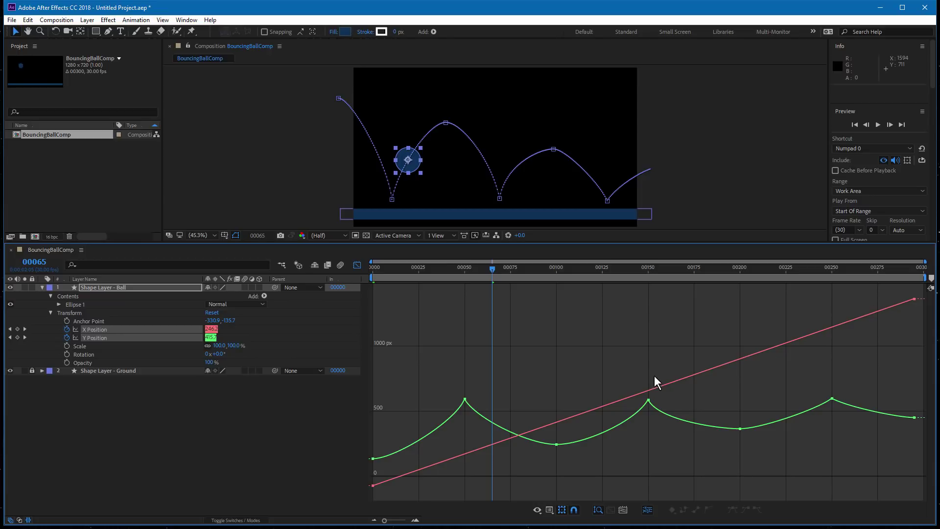
Preview the ball animation from frame 0 with the constant X motion, and stop the playback
click(372, 272)
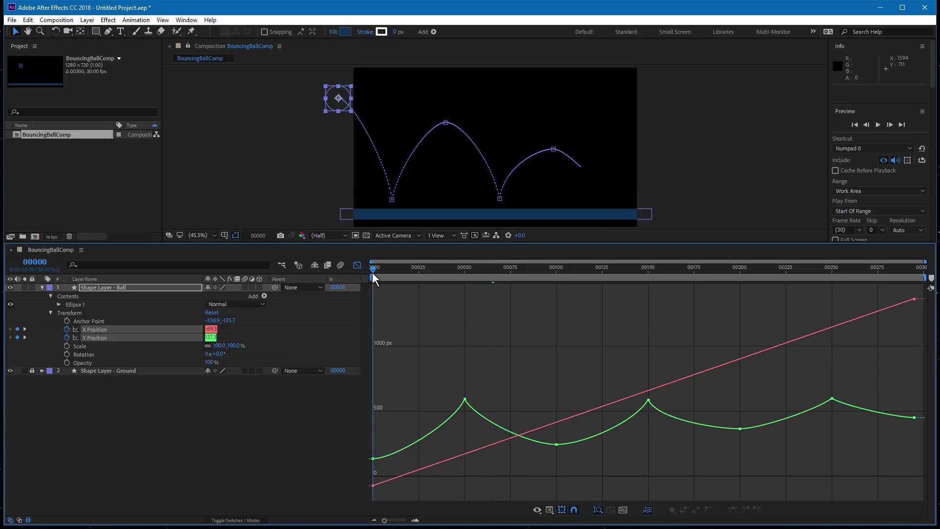
key(KP_0)
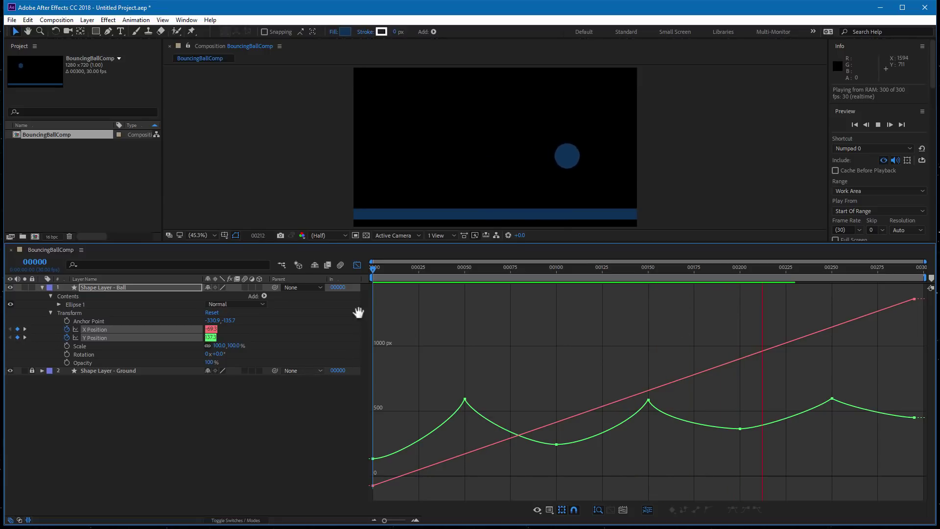
key(space)
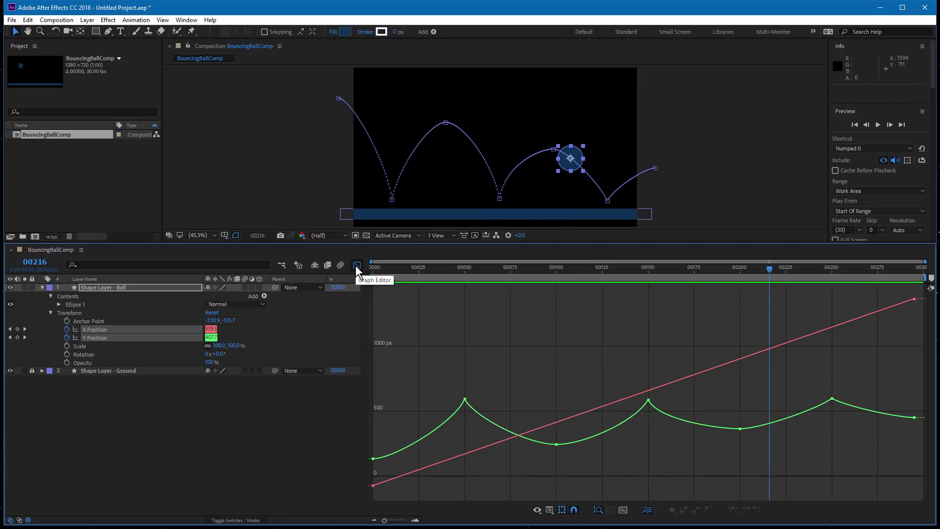
Leave the Graph Editor for the keyframe timeline and scrub through the bounces up to frame 192 to examine their spacing
click(356, 265)
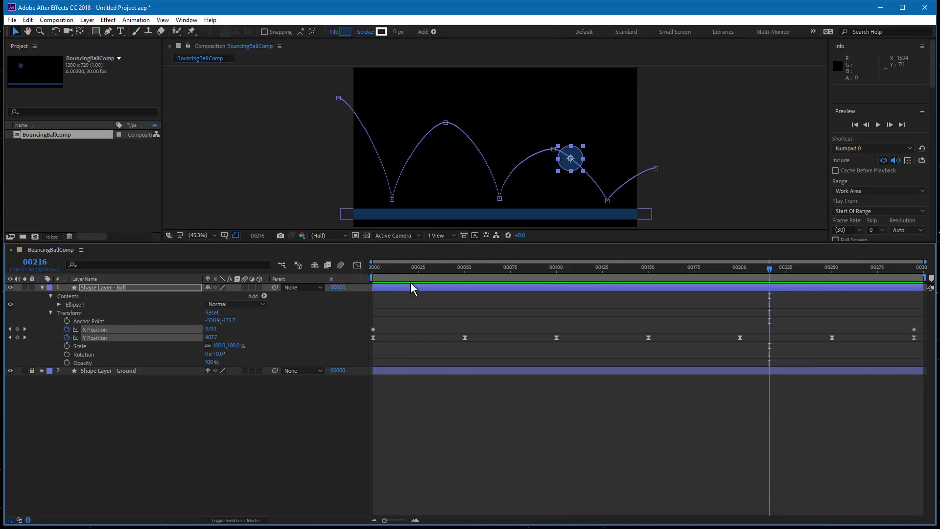
drag(413, 269, 545, 280)
drag(546, 275, 607, 283)
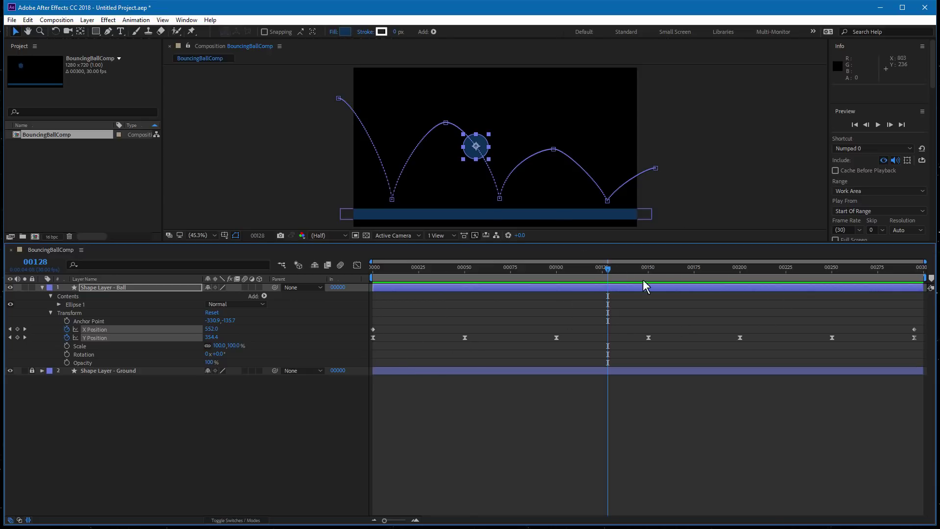
drag(662, 272, 725, 276)
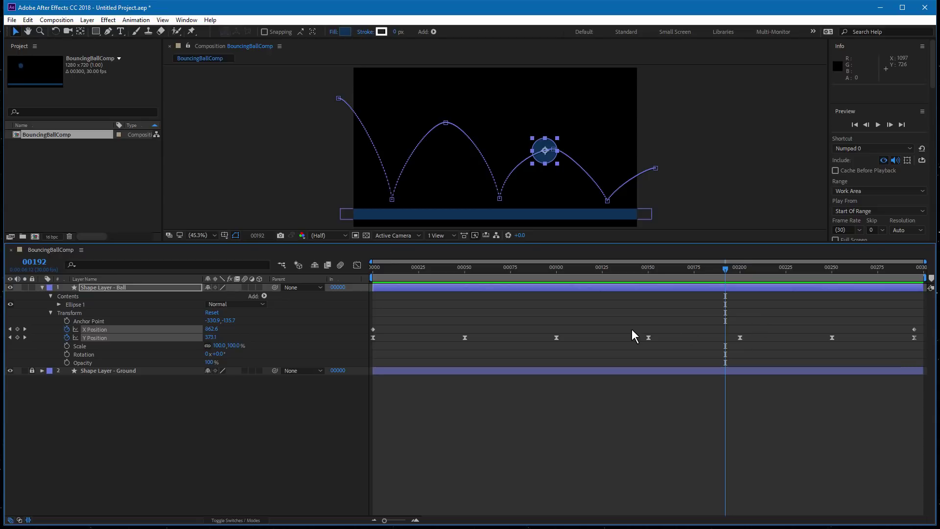
Retime the five Y Position keyframes between the first and last to about frames 54, 108, 161, 205 and 249
click(648, 338)
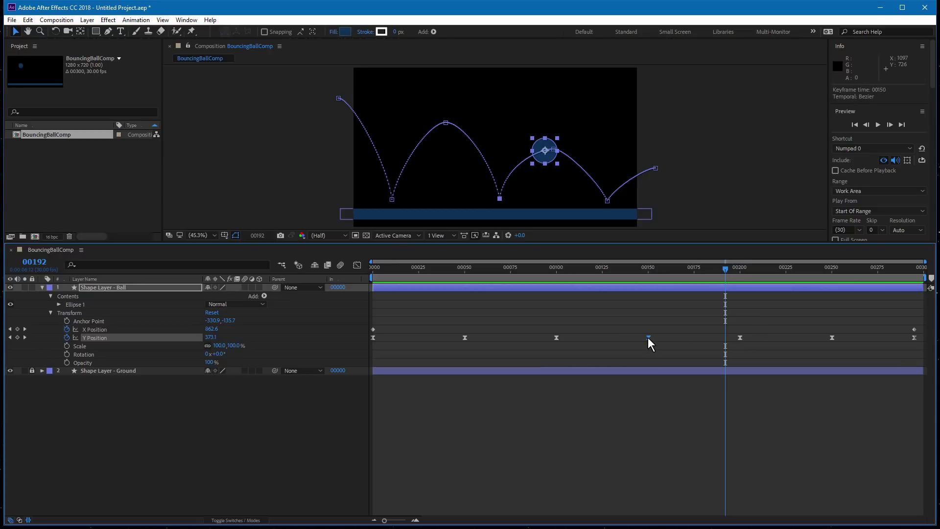
drag(648, 338, 664, 337)
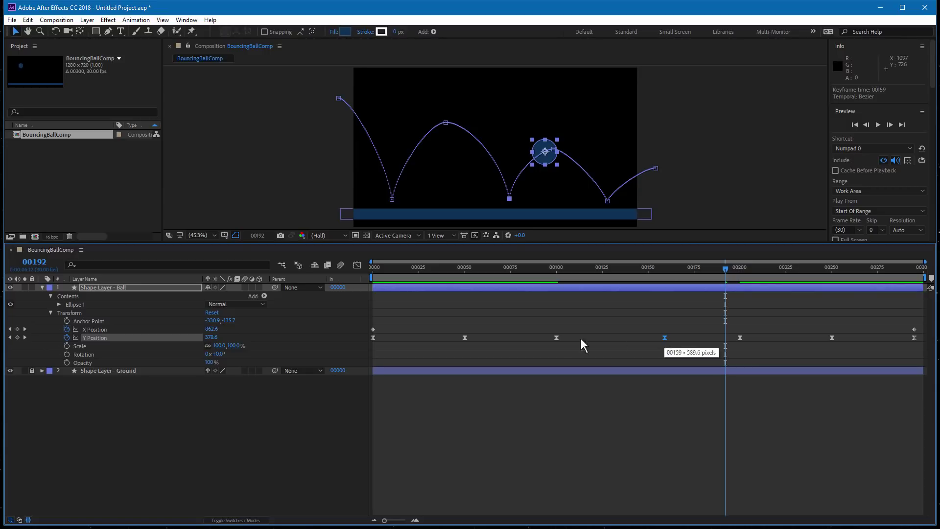
drag(556, 337, 567, 338)
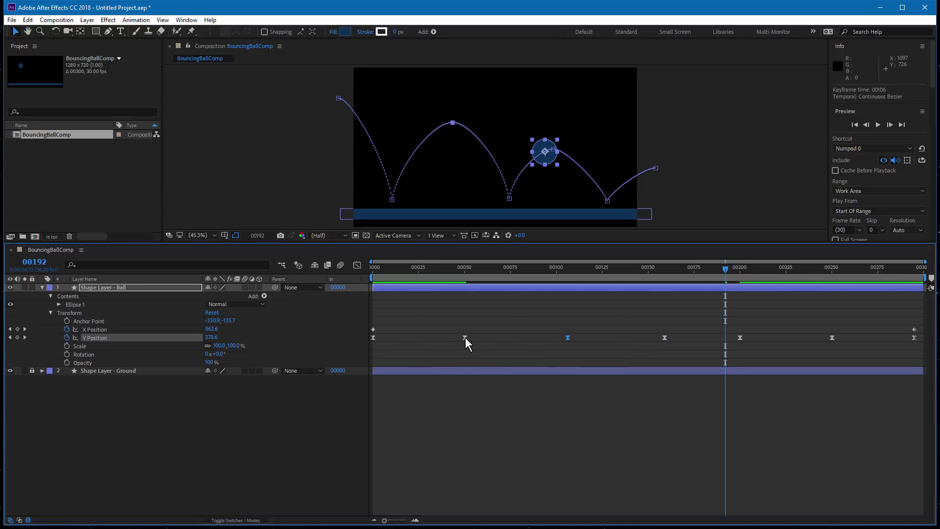
drag(465, 337, 491, 338)
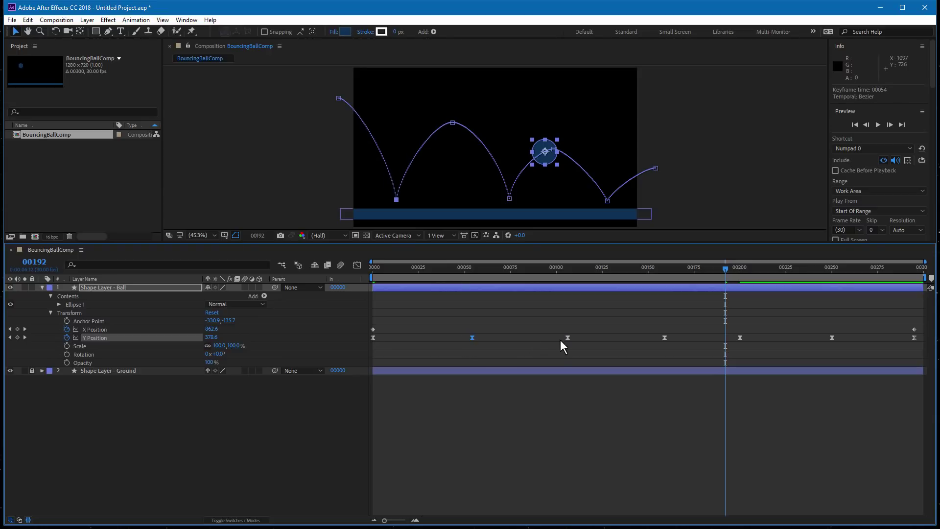
drag(568, 337, 571, 336)
drag(667, 337, 669, 337)
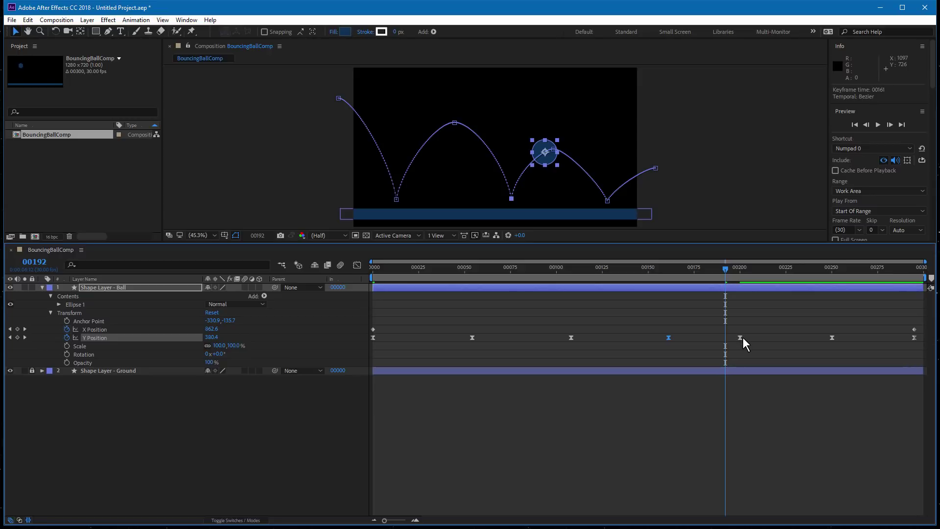
drag(742, 336, 749, 337)
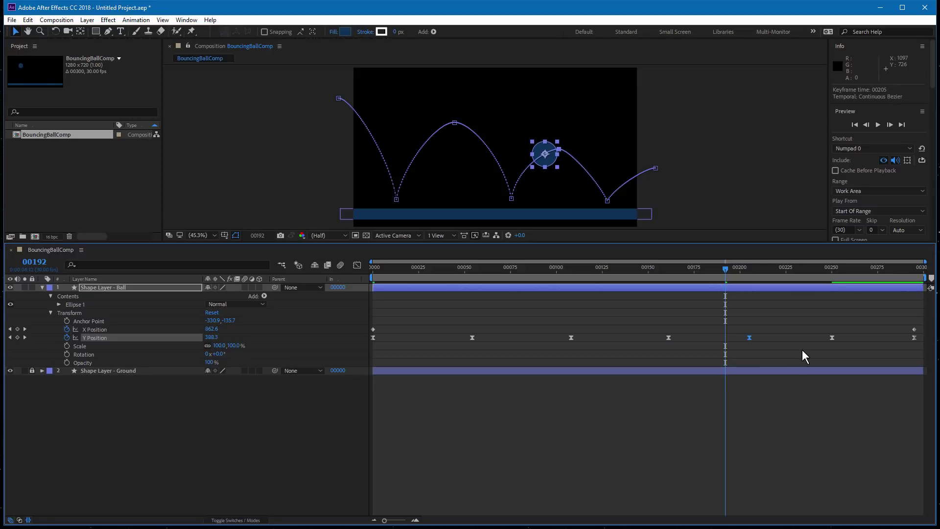
drag(832, 337, 830, 337)
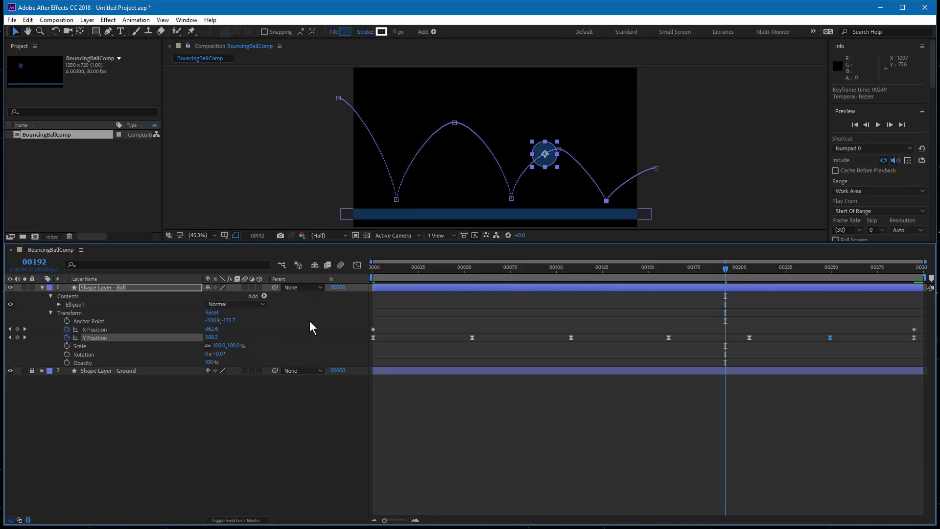
Show the Y Position curve in the Graph Editor and even out the two handles of the frame 161 contact
click(358, 265)
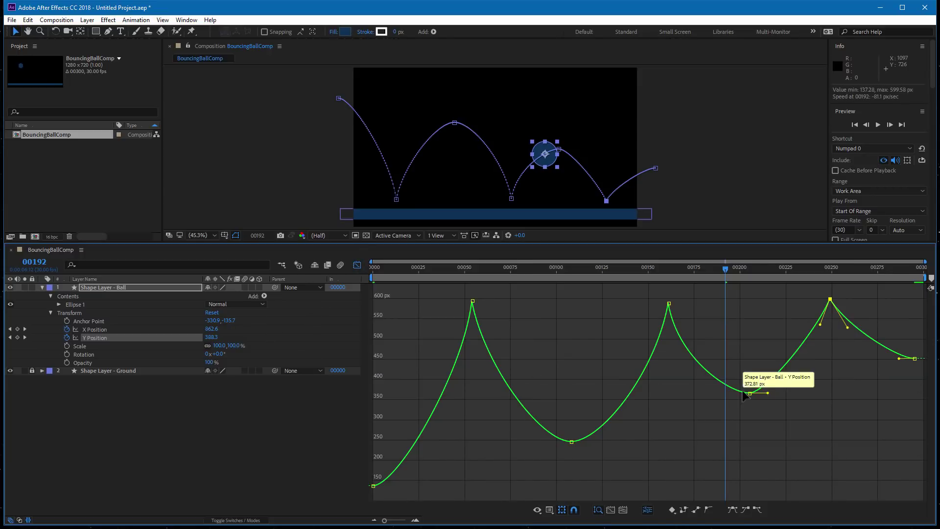
click(749, 393)
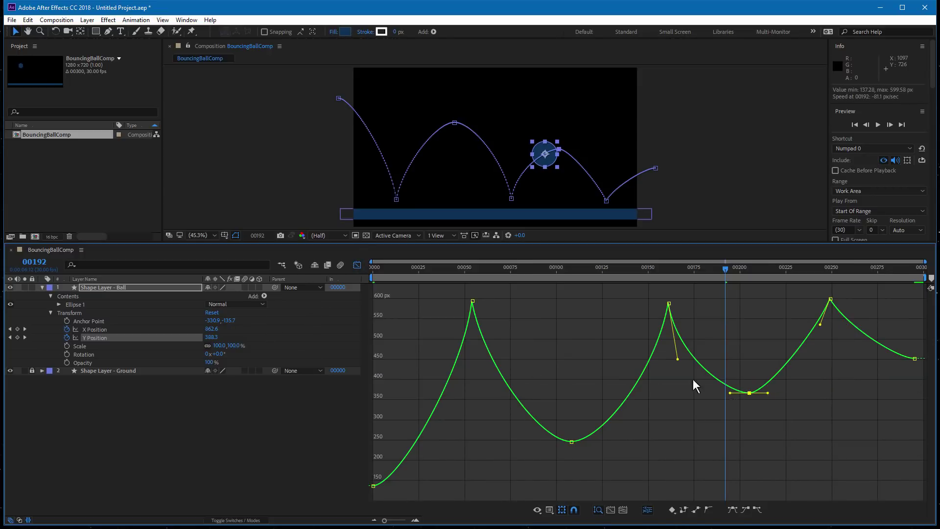
click(680, 355)
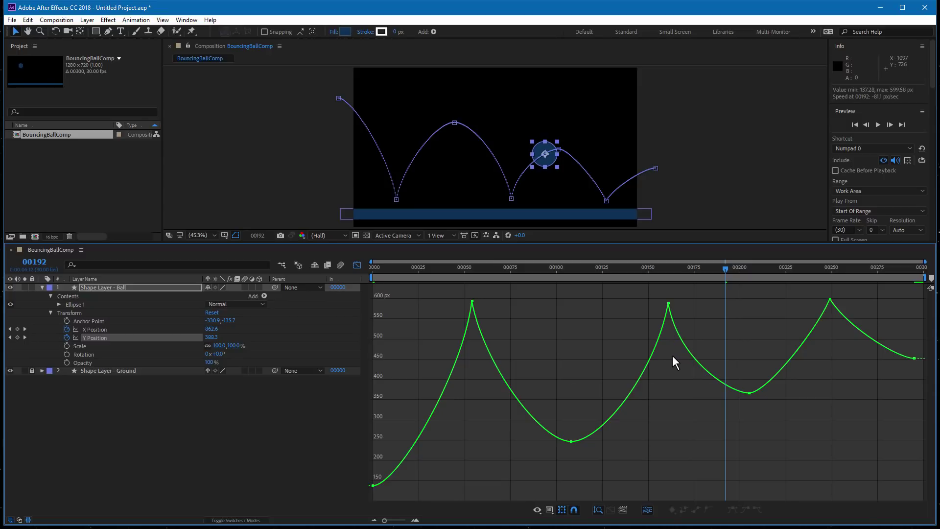
click(669, 303)
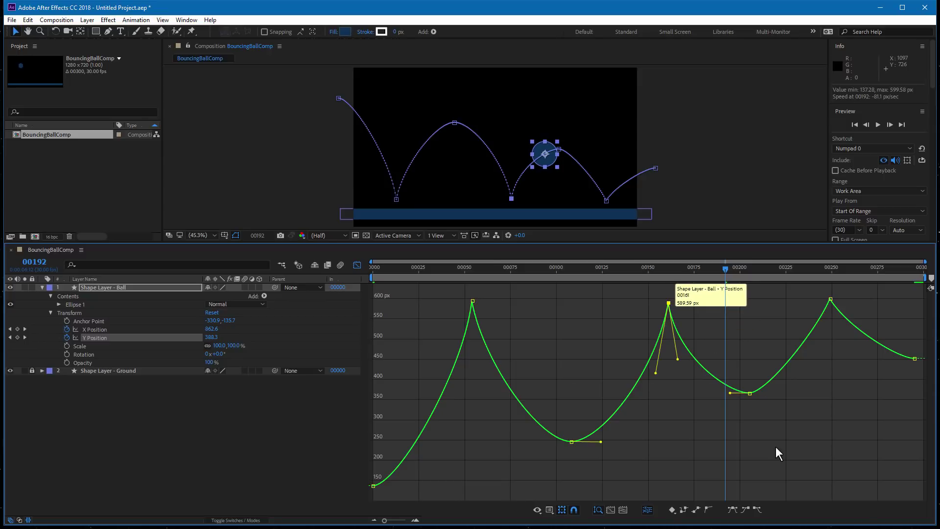
drag(677, 357, 656, 360)
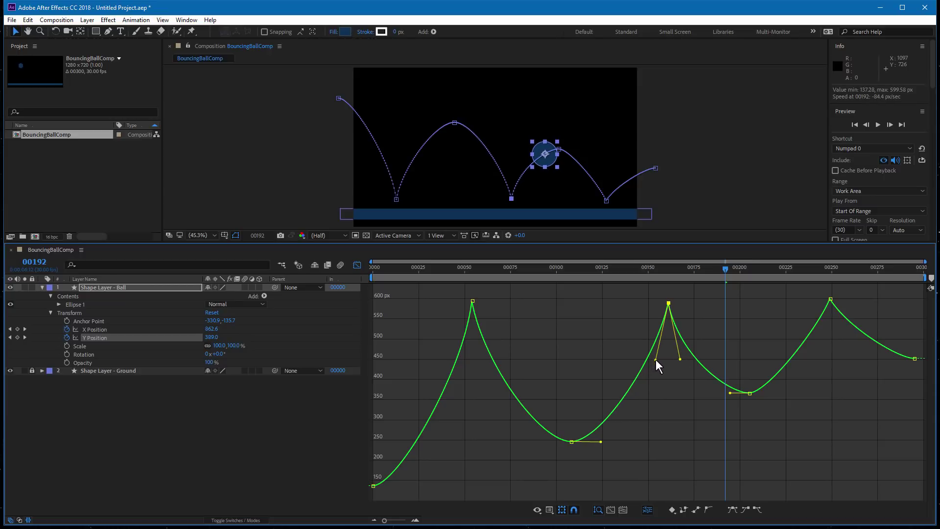
Lengthen both Y Position handles at the frame 249 contact and the outgoing horizontal handle at the frame 205 peak
click(750, 393)
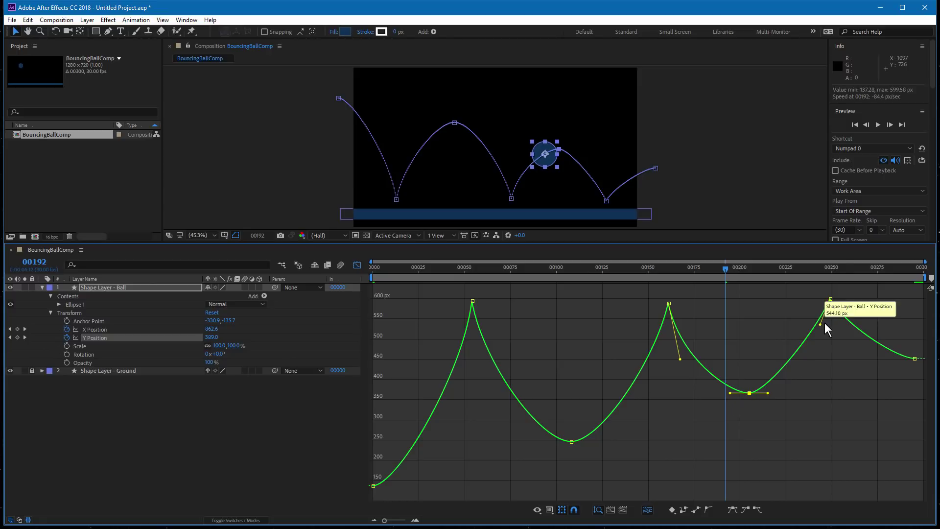
drag(820, 324, 850, 338)
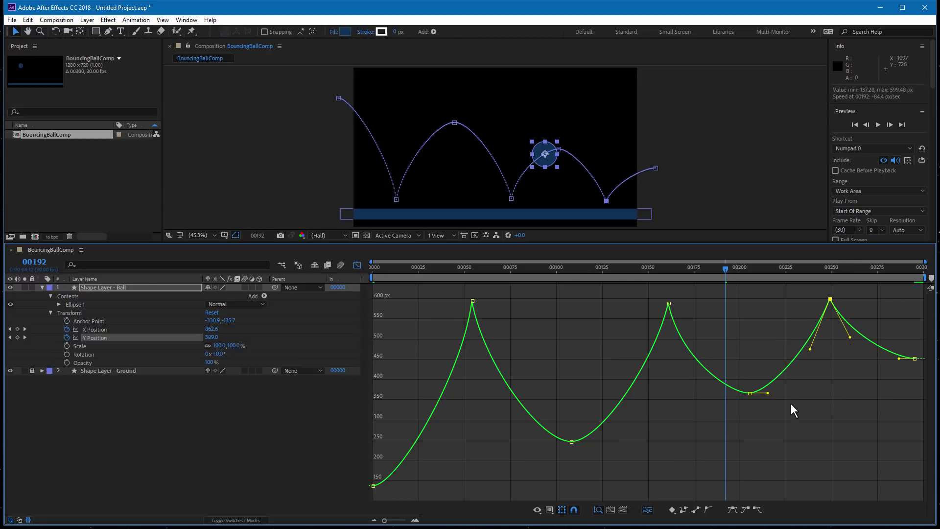
drag(768, 394, 778, 392)
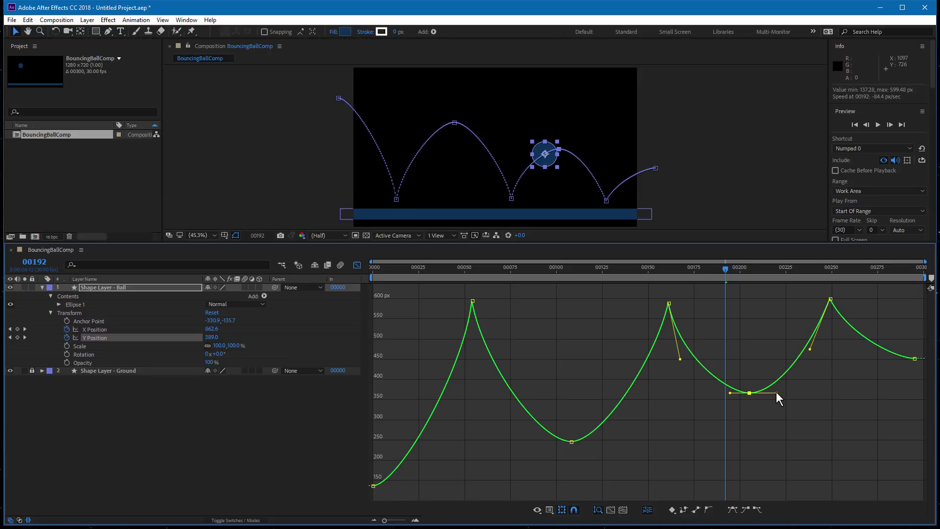
click(753, 444)
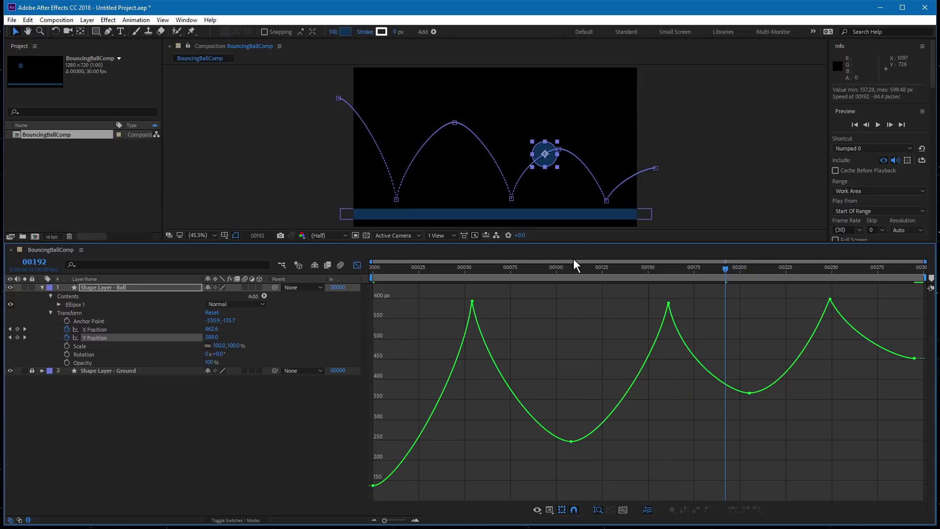
Return to the keyframe timeline and preview the retimed bounce from frame 0
click(357, 264)
drag(411, 269, 365, 269)
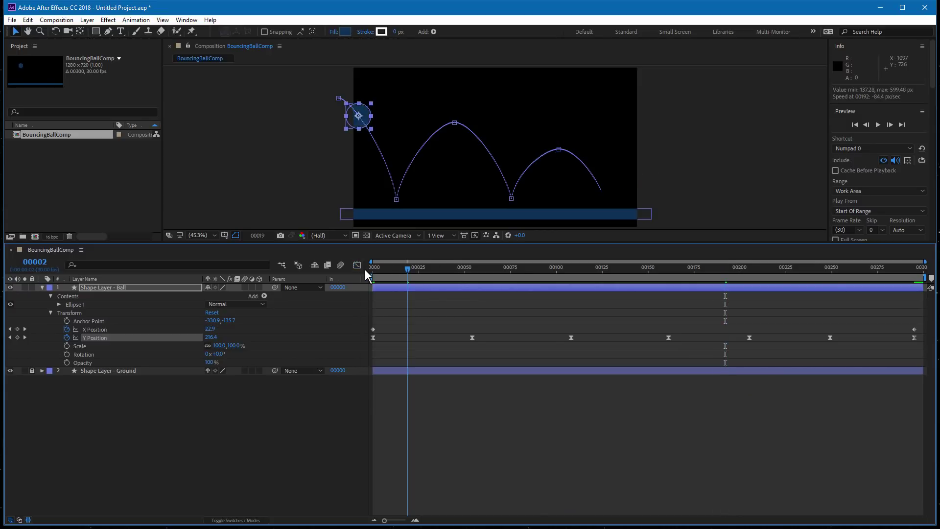
key(space)
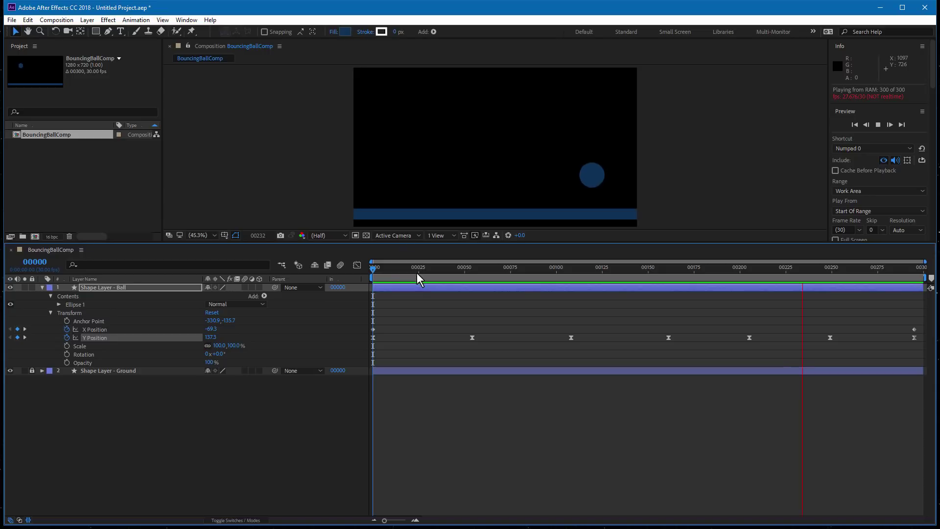
Stop the preview, select all X and Y Position keyframes of the ball, and set the current time to frame 200
click(381, 273)
click(371, 272)
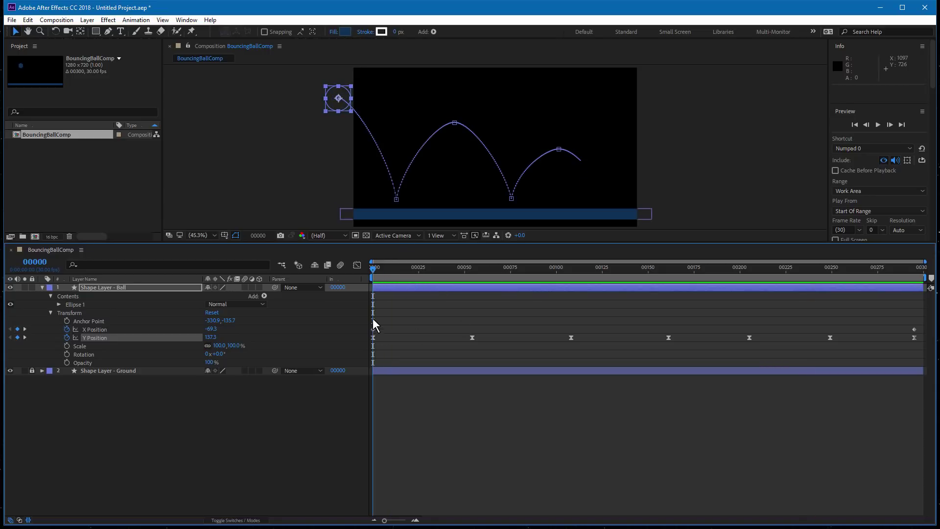
drag(918, 334, 366, 347)
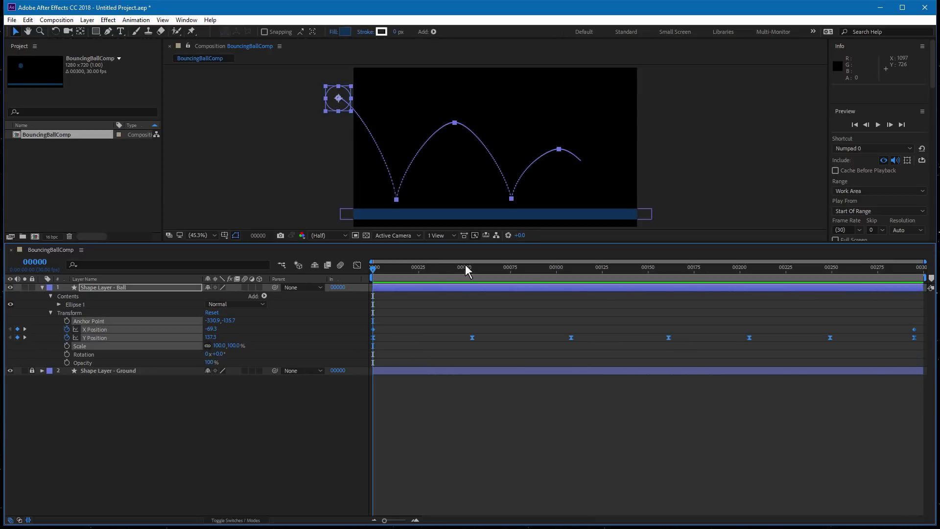
drag(390, 272, 790, 270)
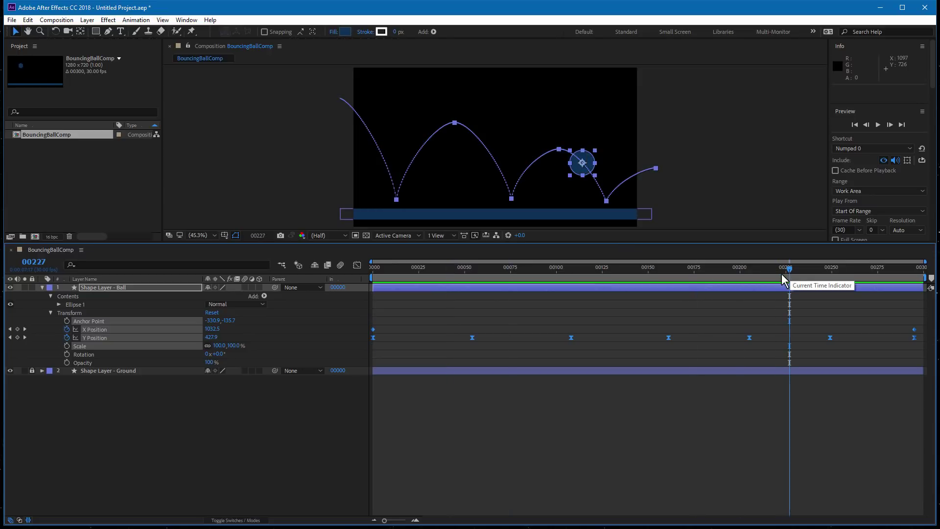
drag(788, 269, 738, 272)
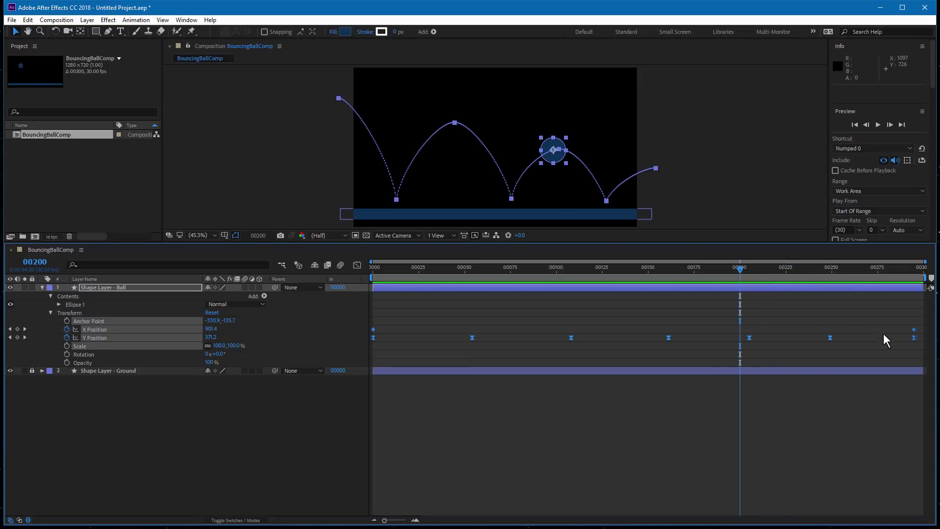
Try to shift all X and Y Position keyframes earlier together so the last pair lands on frame 278
mouse_move(915, 338)
click(910, 330)
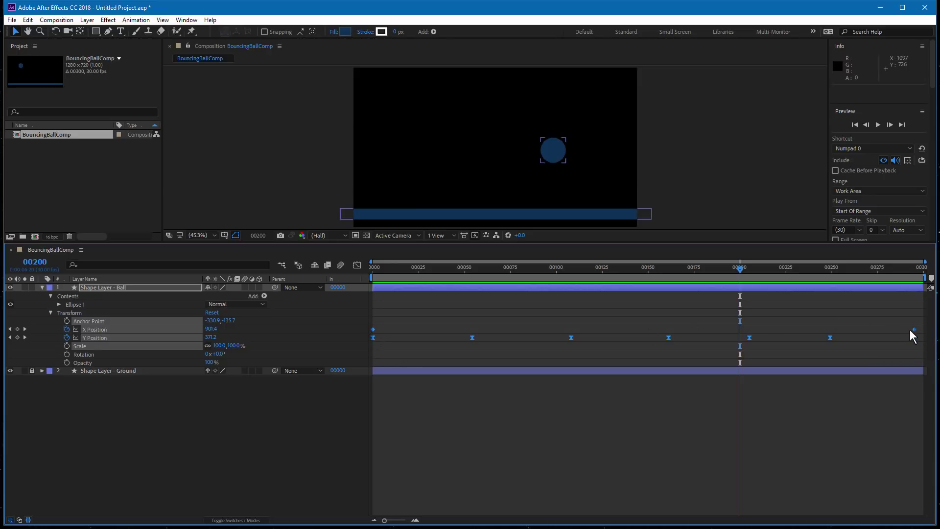
drag(918, 323, 368, 346)
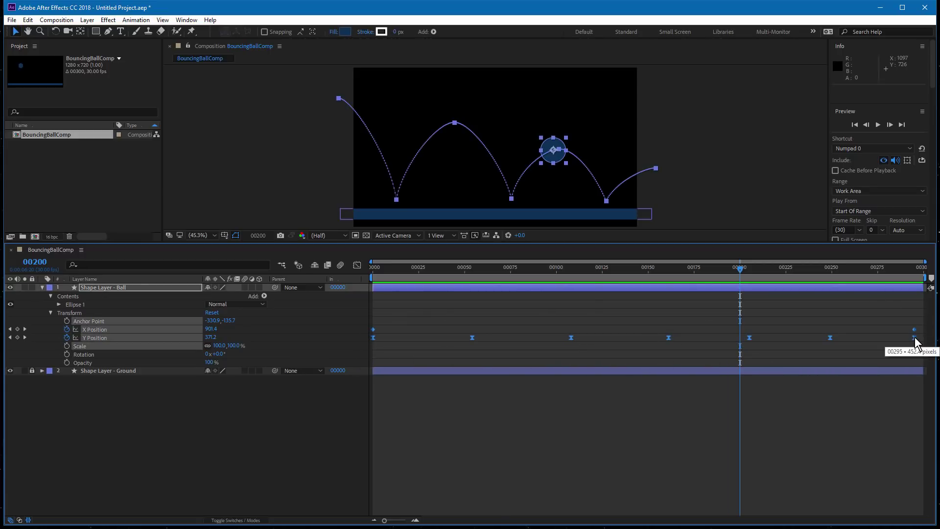
drag(914, 338, 869, 350)
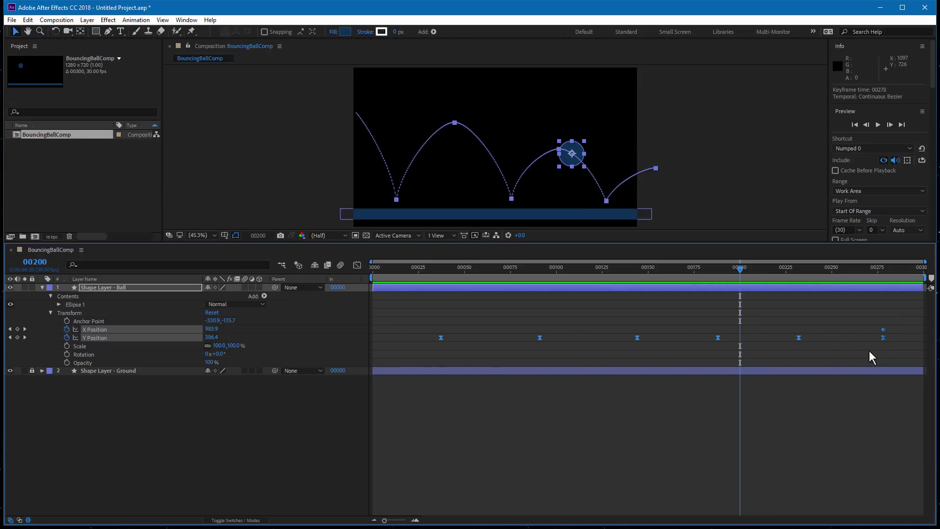
key(ctrl+z)
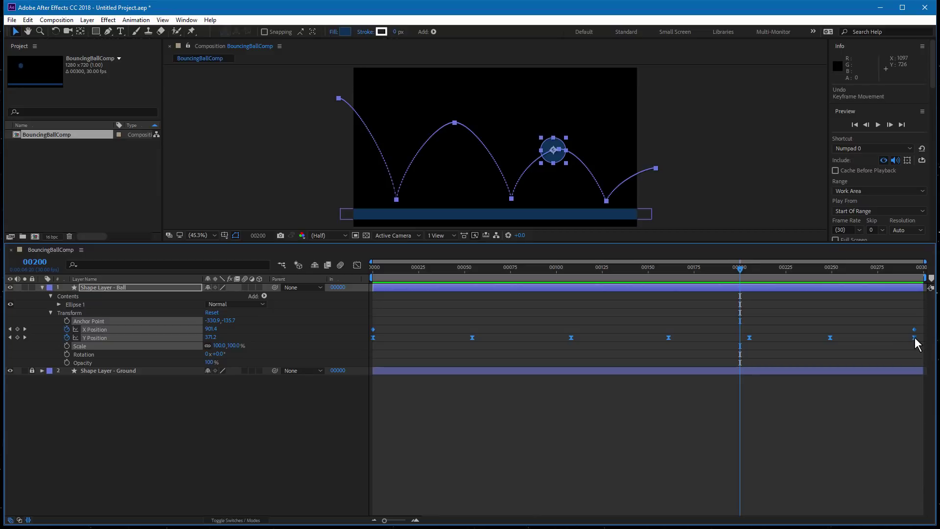
Scale all selected Position keyframes proportionally so the last pair lands on frame 200, and preview the bounce from frame 0
drag(914, 337, 739, 351)
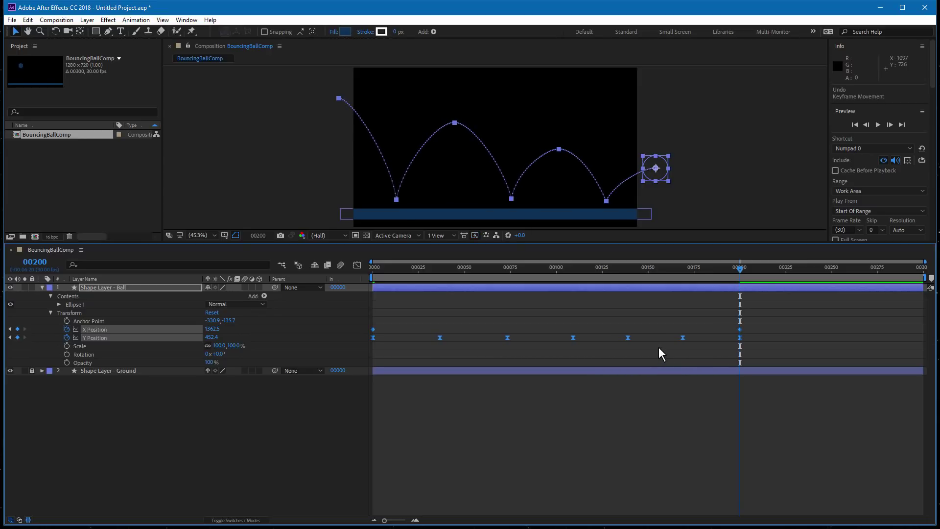
click(770, 359)
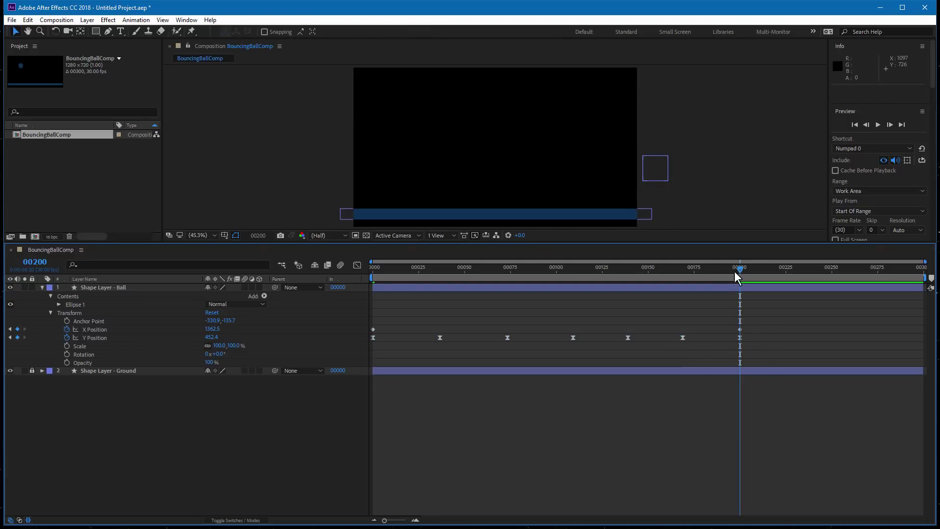
drag(738, 268, 365, 278)
key(space)
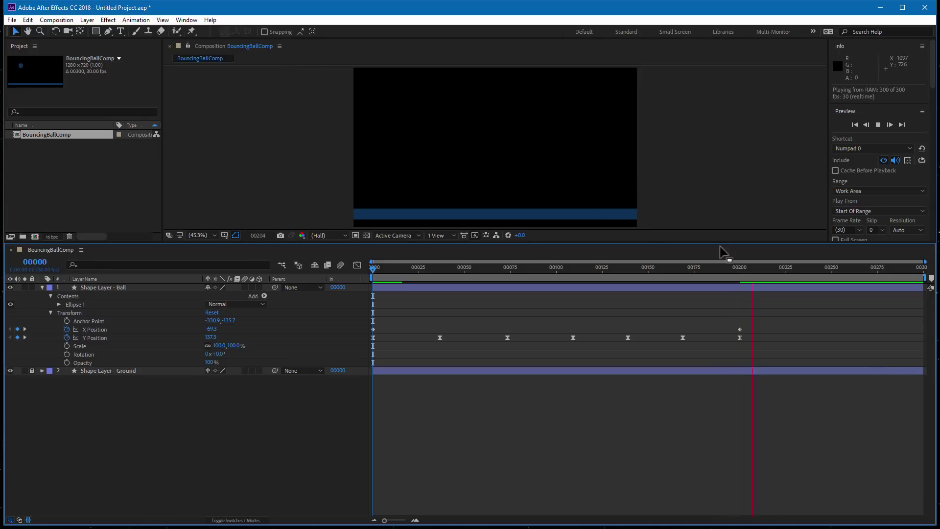
key(space)
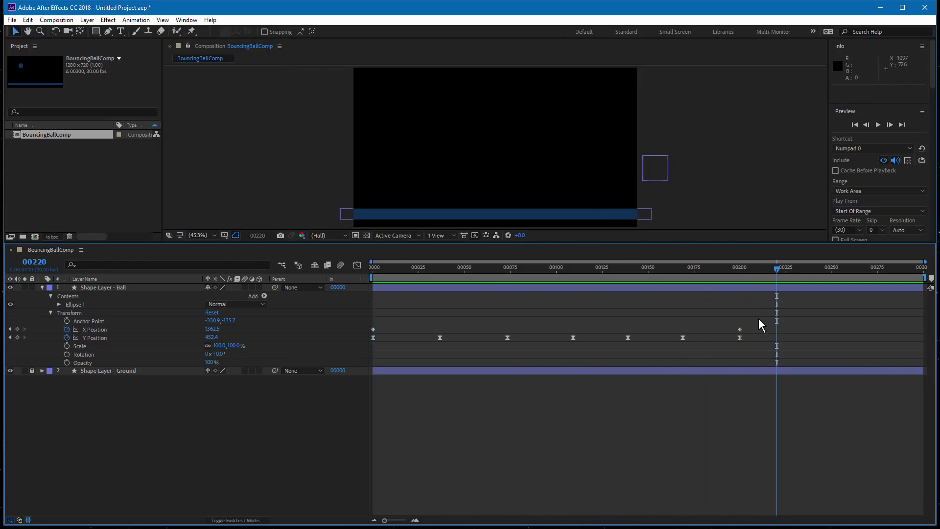
Scale all X and Y Position keyframes proportionally so the last pair lands on frame 150
drag(756, 310, 372, 346)
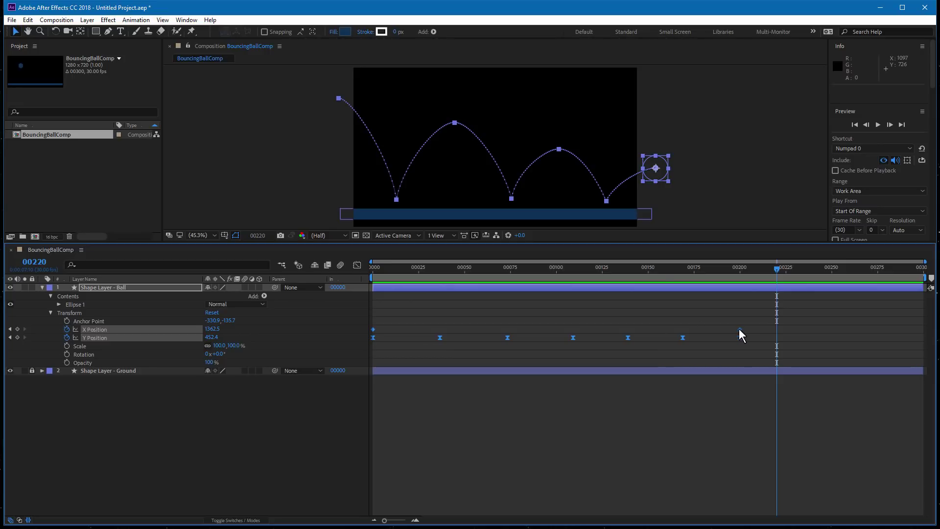
drag(739, 328, 648, 327)
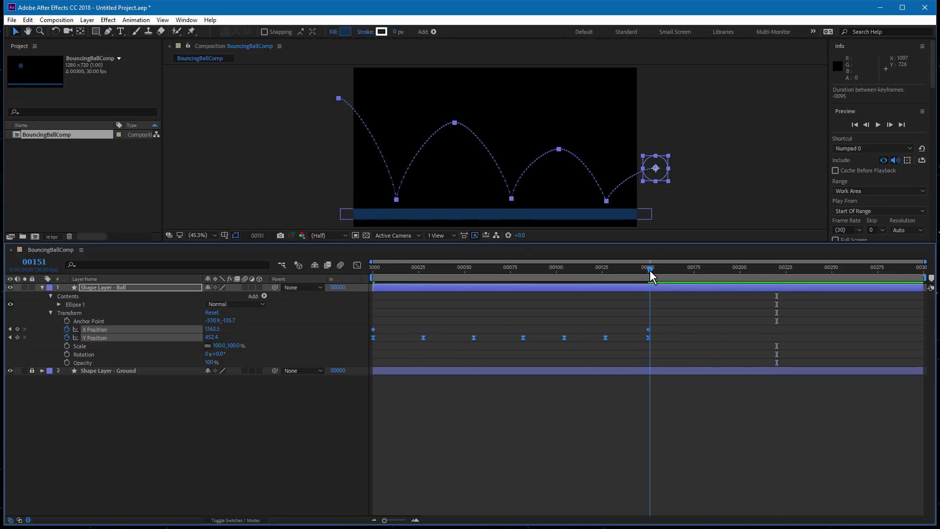
click(649, 268)
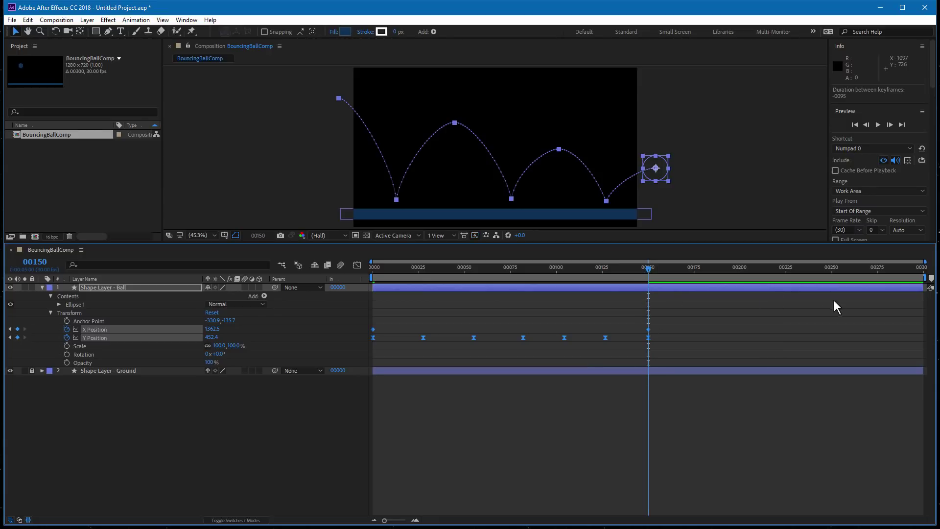
End the work area at frame 175 and preview the faster bounce
click(693, 269)
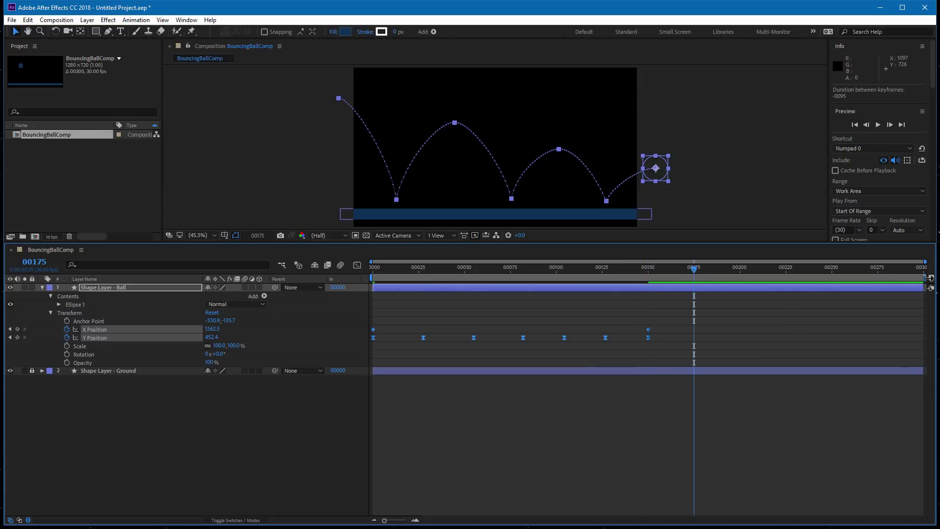
drag(928, 277, 694, 294)
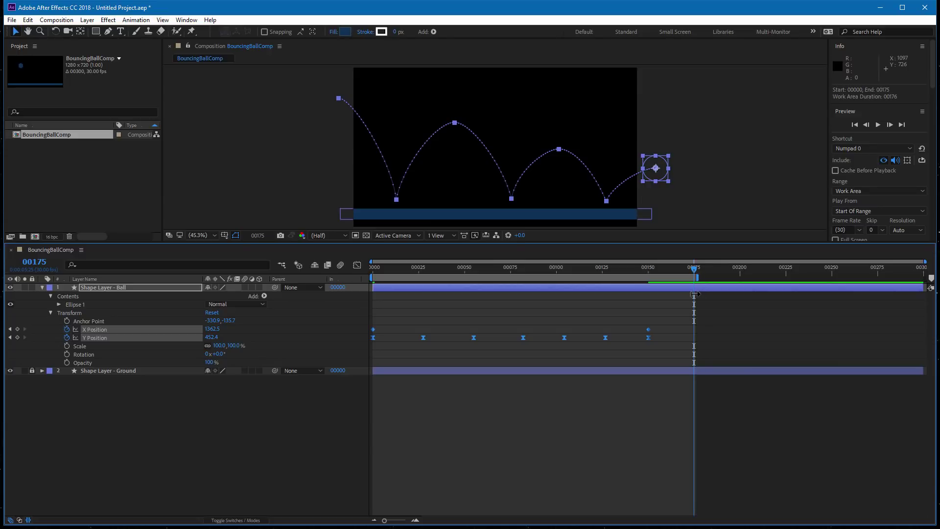
key(space)
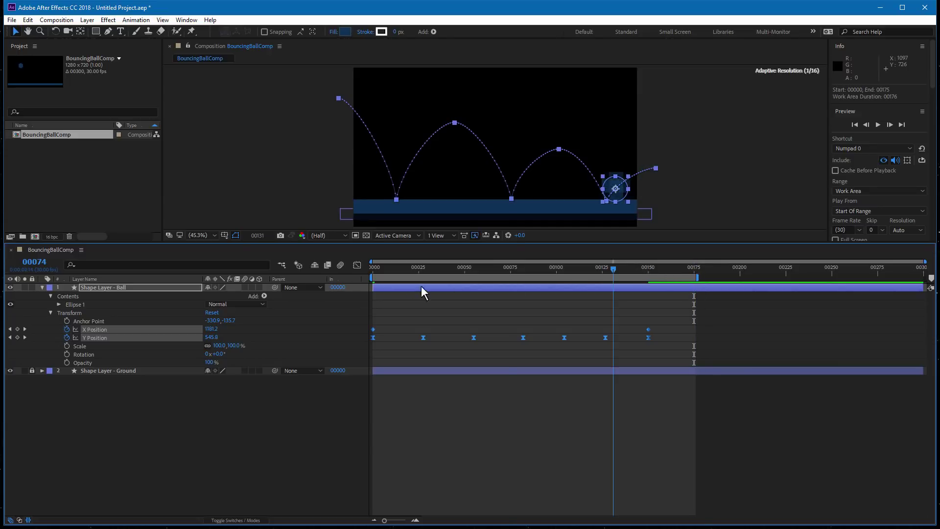
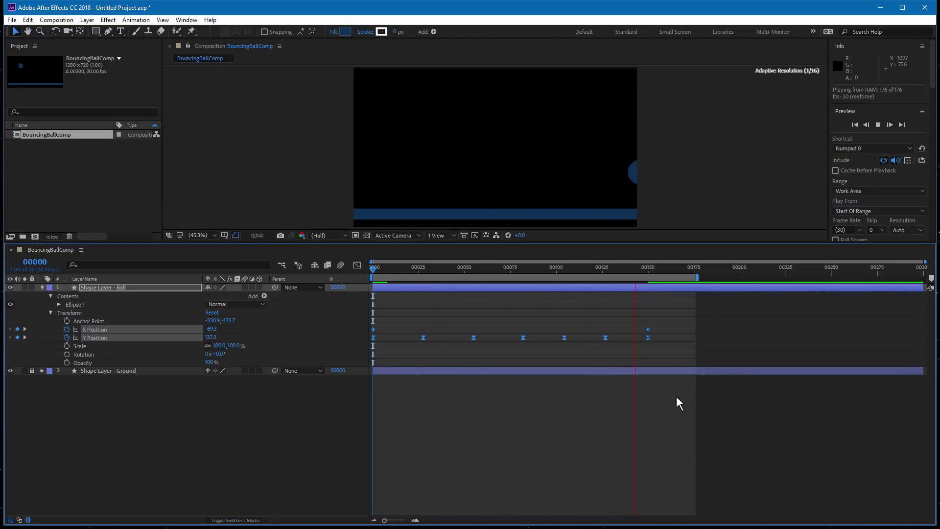
key(space)
Trim the composition to the work area and scrub back to the first ground contact
click(61, 20)
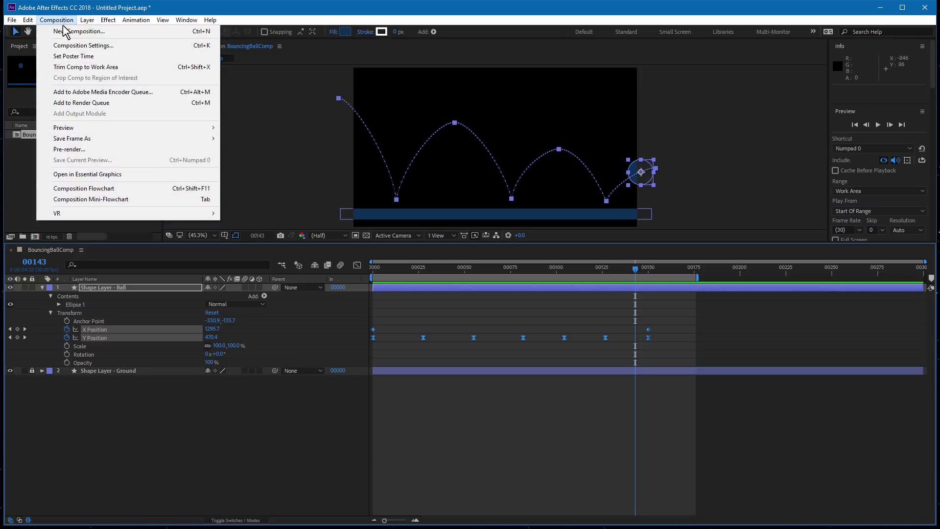
click(78, 69)
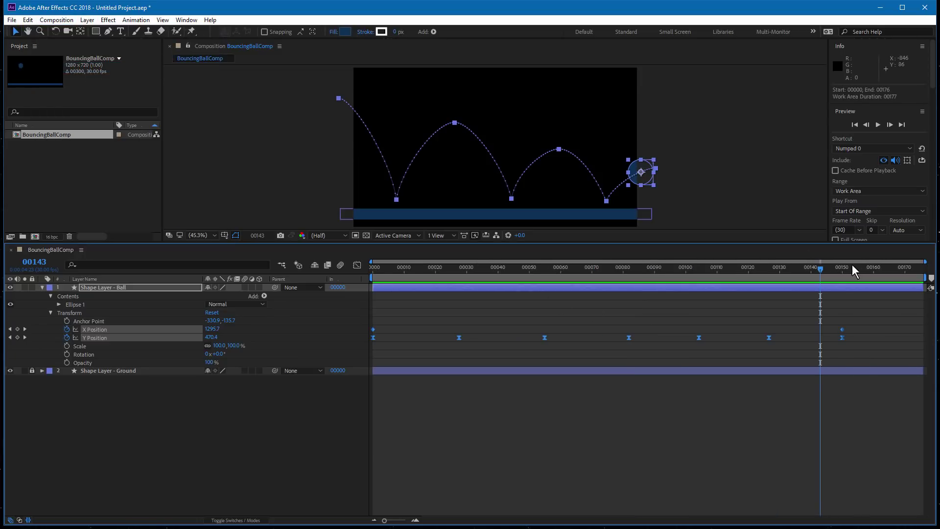
drag(869, 268, 435, 277)
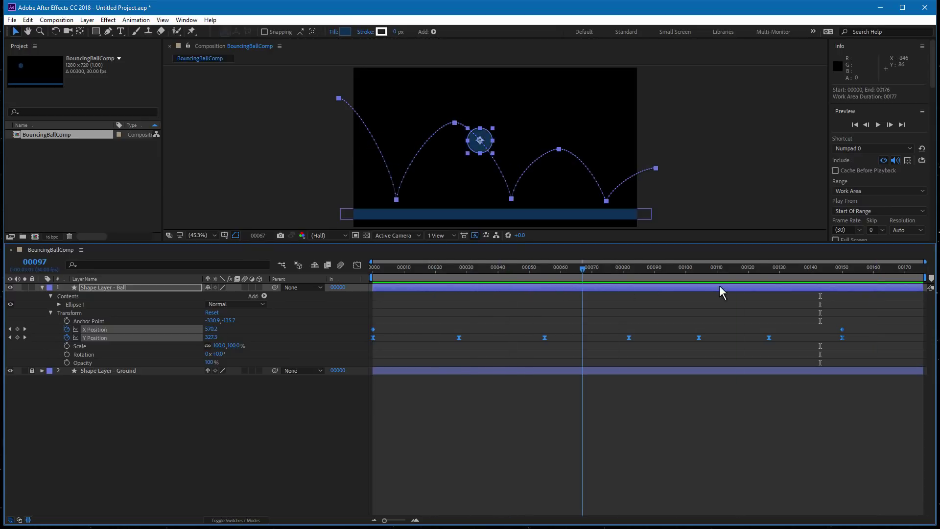
drag(707, 290, 457, 317)
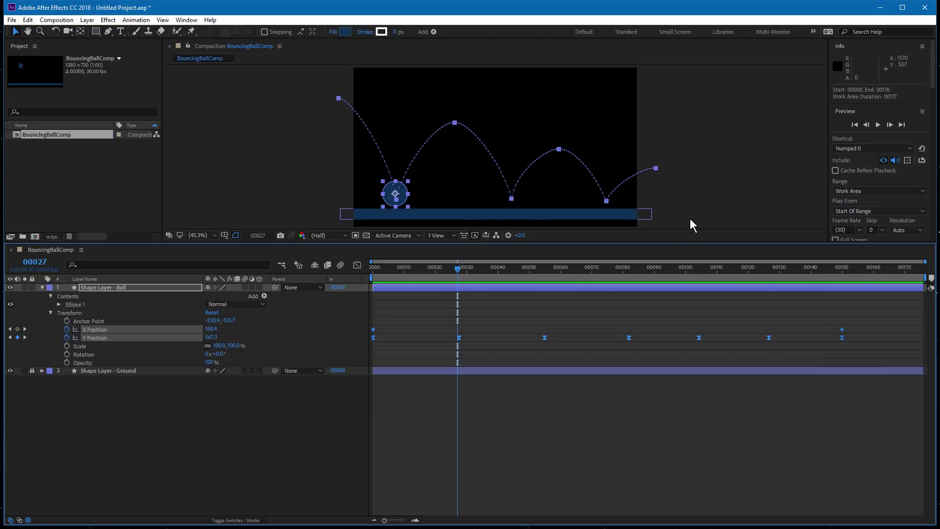
Align the Y Position keyframe of the first ground contact exactly on frame 28
click(706, 198)
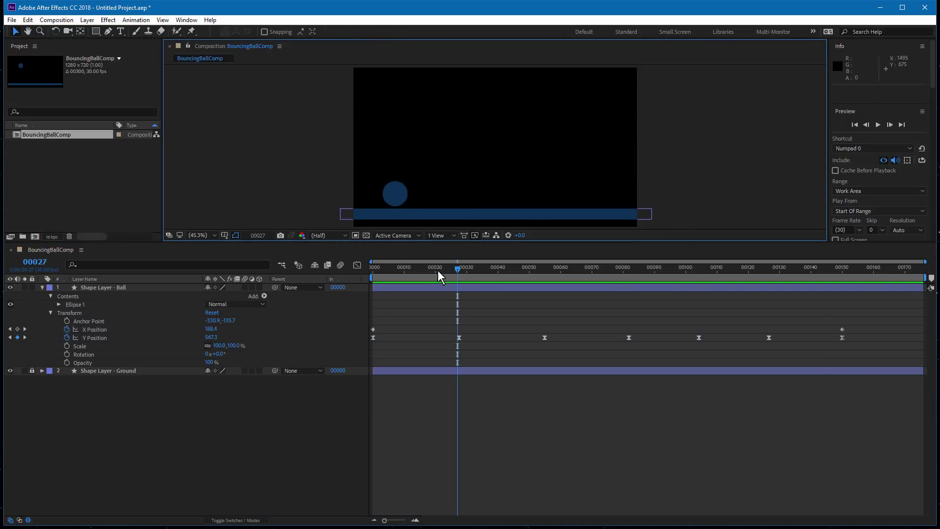
drag(438, 269, 457, 267)
key(ctrl+Right)
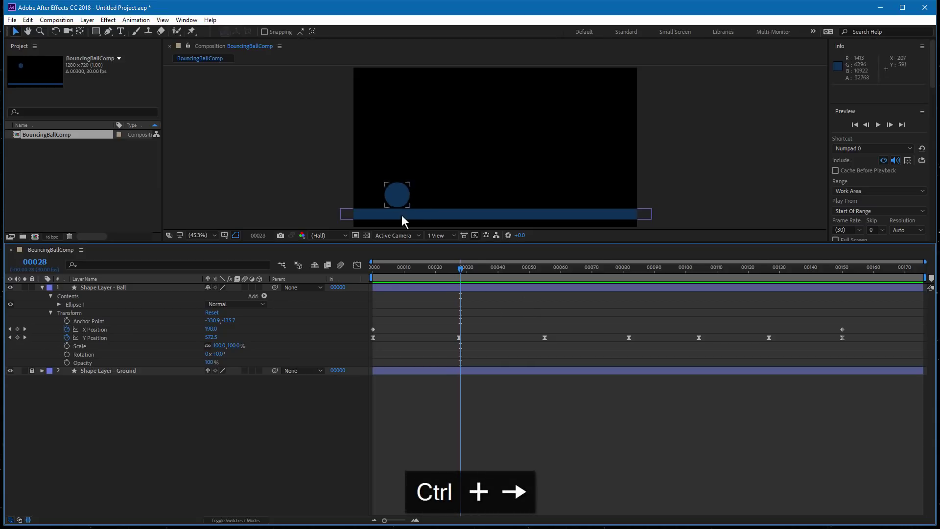
click(459, 338)
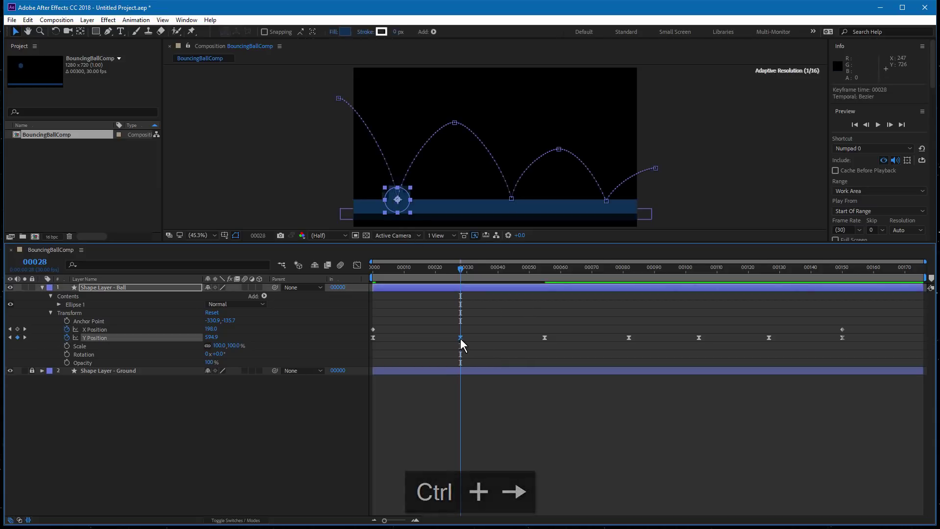
Align the Y Position keyframes of the first peak, second contact and second peak exactly on frames 55, 82 and 104
click(545, 269)
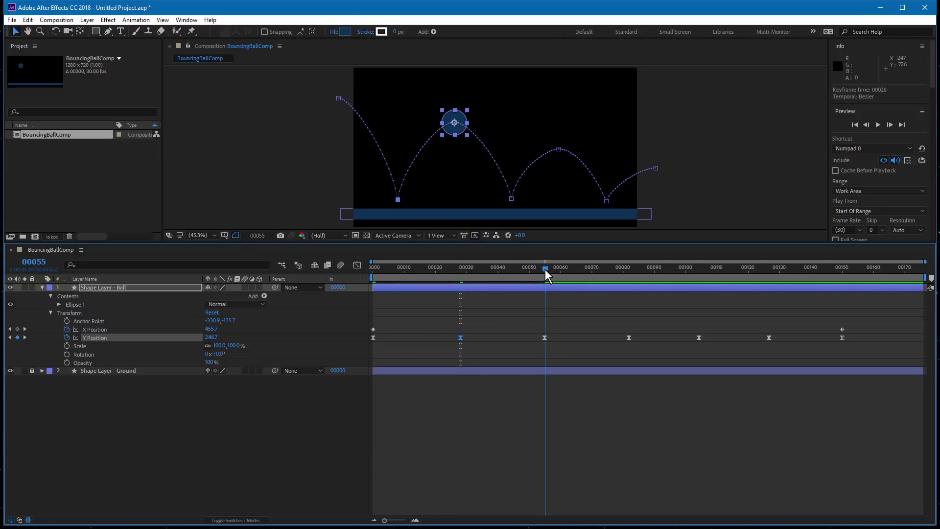
click(544, 337)
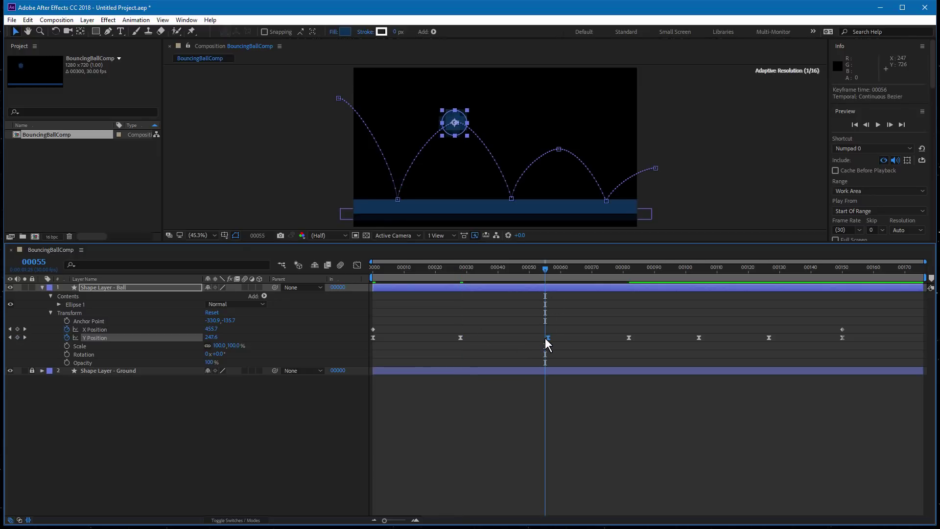
click(625, 269)
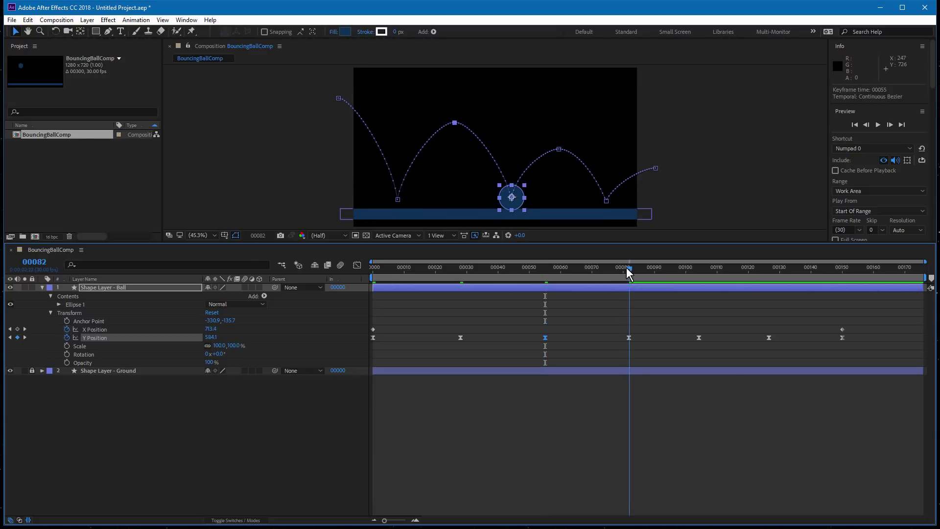
click(630, 337)
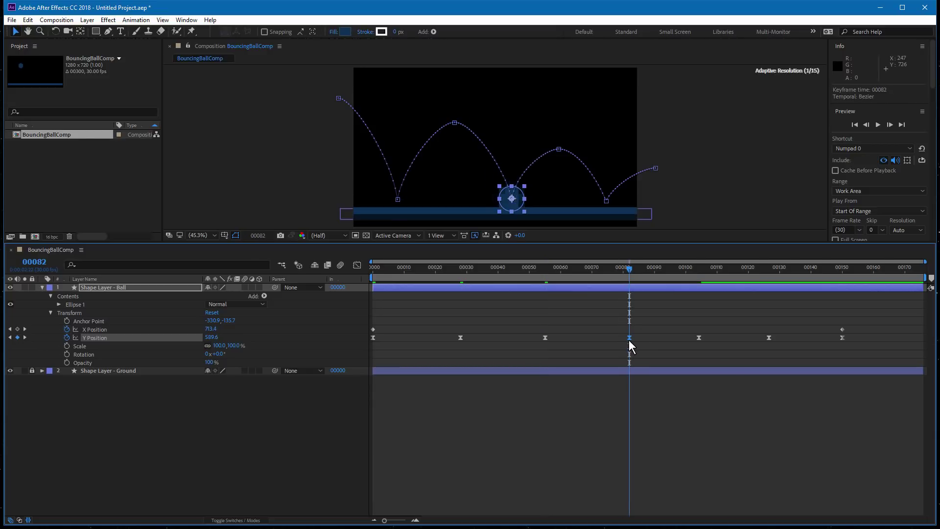
click(701, 268)
click(698, 268)
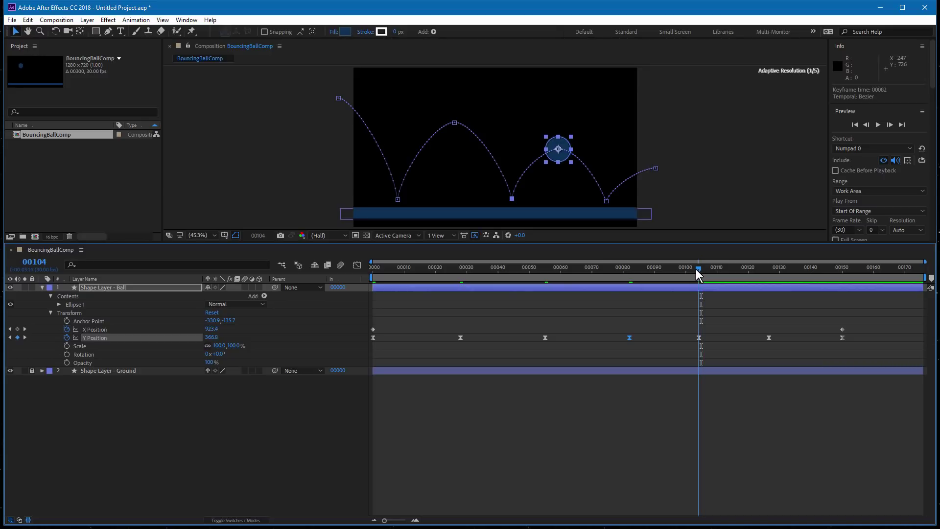
click(699, 338)
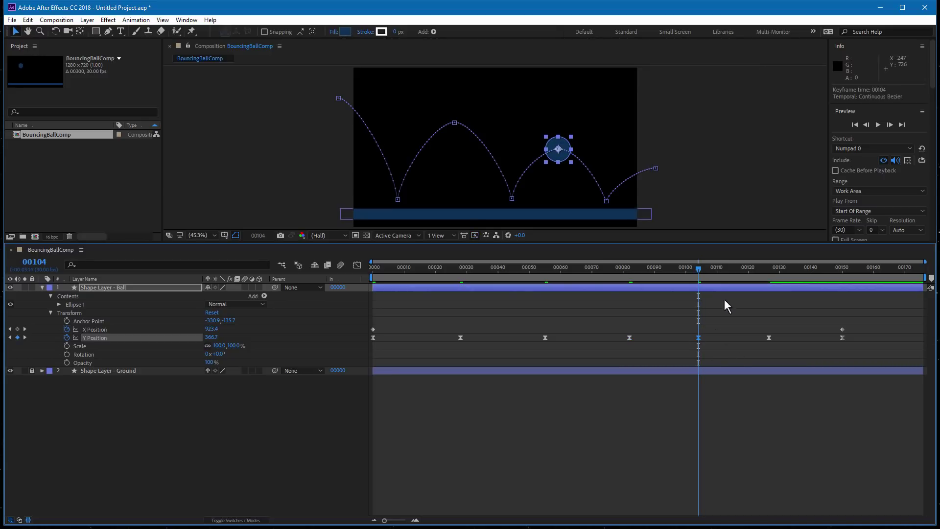
Select the Y Position keyframe of the frame 28 contact and show the composition at 100% in a taller viewer
click(461, 269)
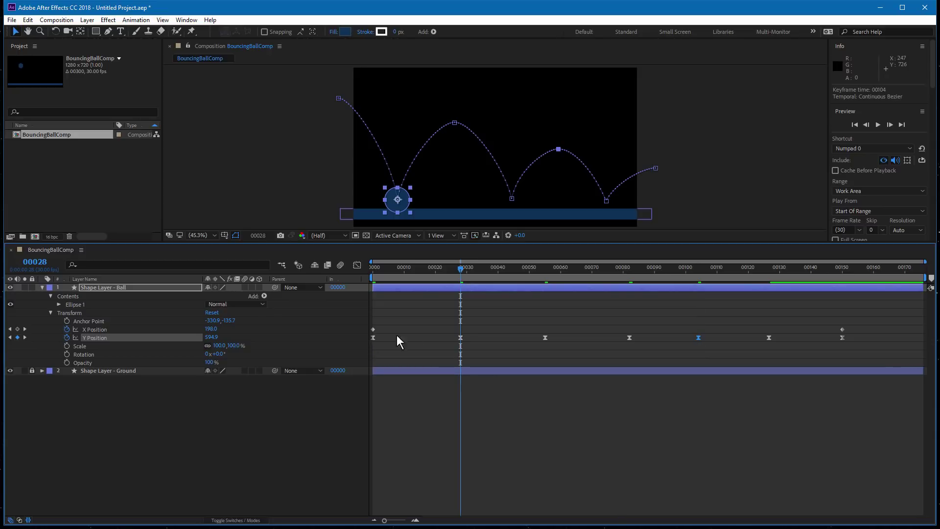
click(460, 338)
key(slash)
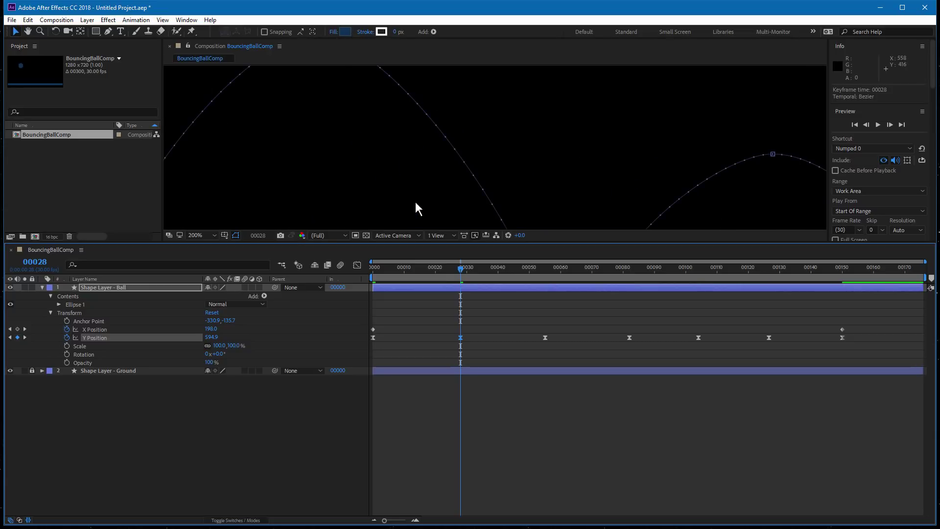
drag(512, 240, 516, 350)
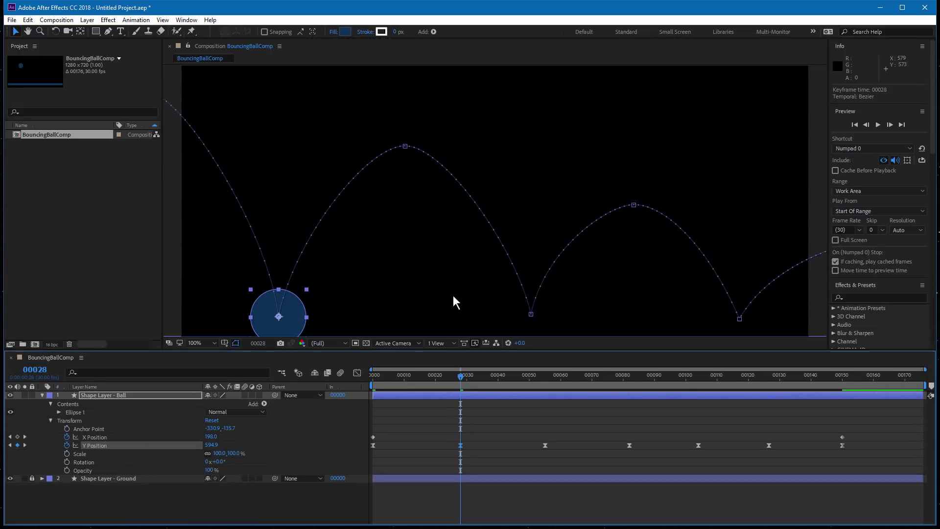
Start keyframing the ball's Scale at 100% on frame 27, one frame before the first ground contact
key(h)
drag(462, 281, 563, 212)
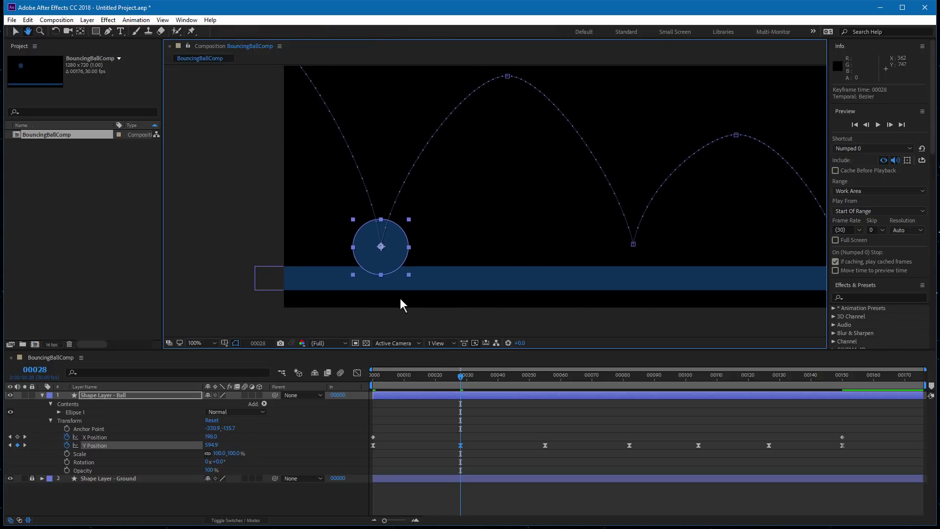
key(v)
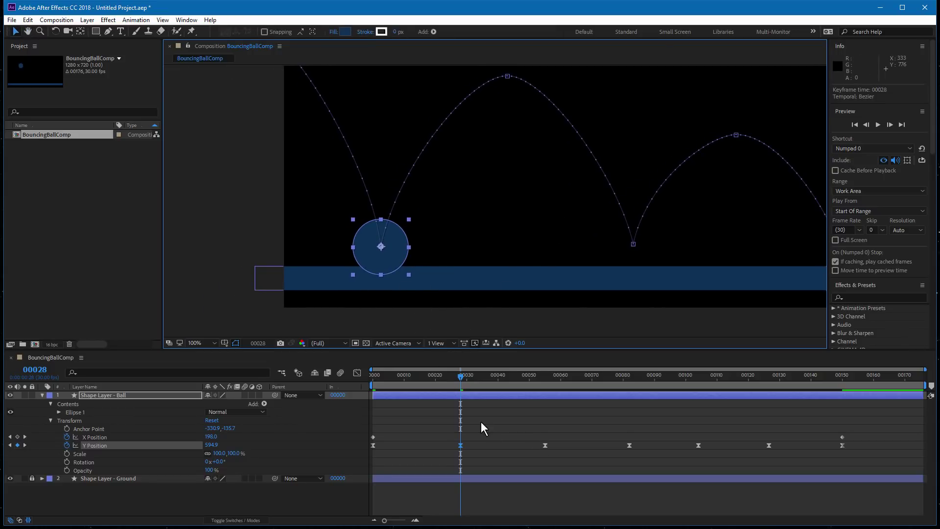
click(461, 459)
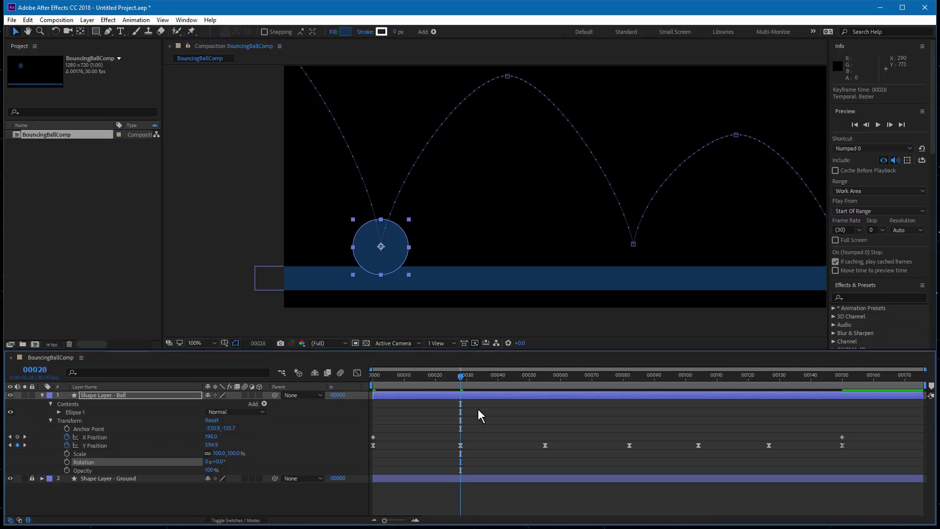
key(ctrl+Left)
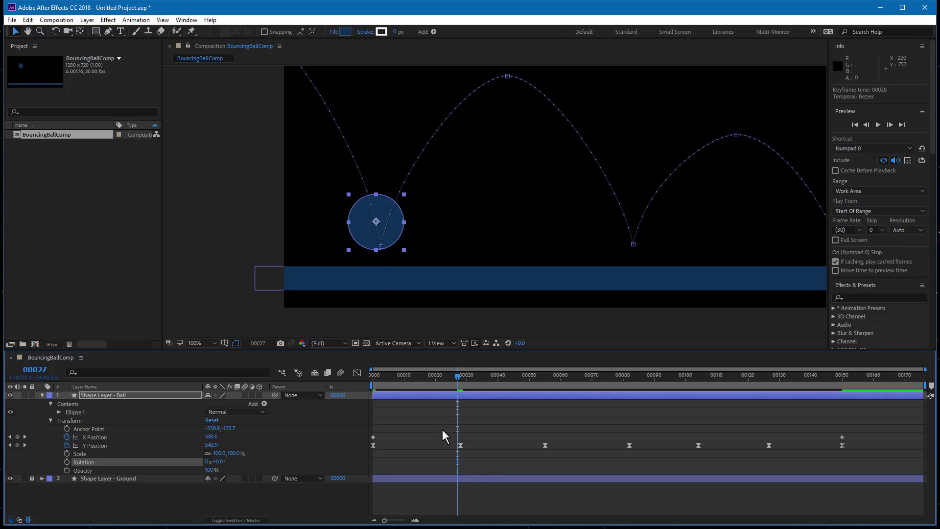
key(ctrl+Right)
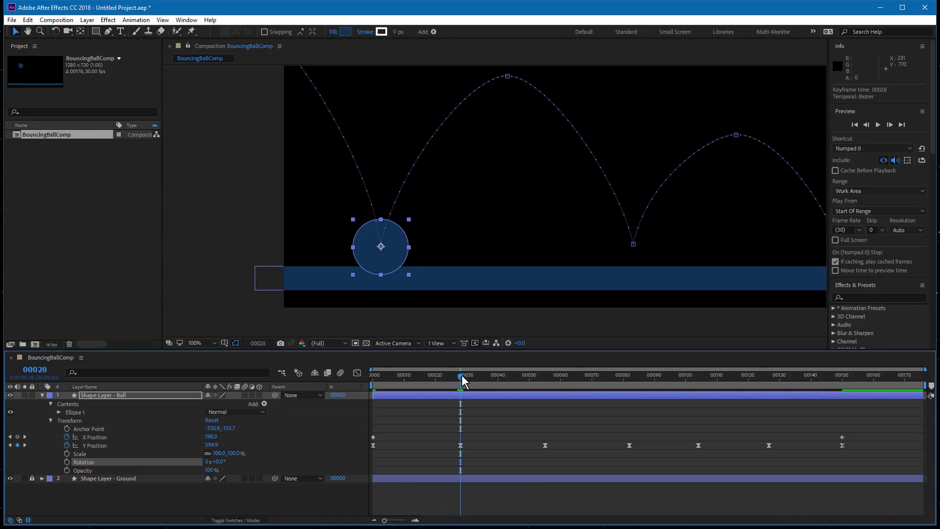
drag(461, 377, 456, 377)
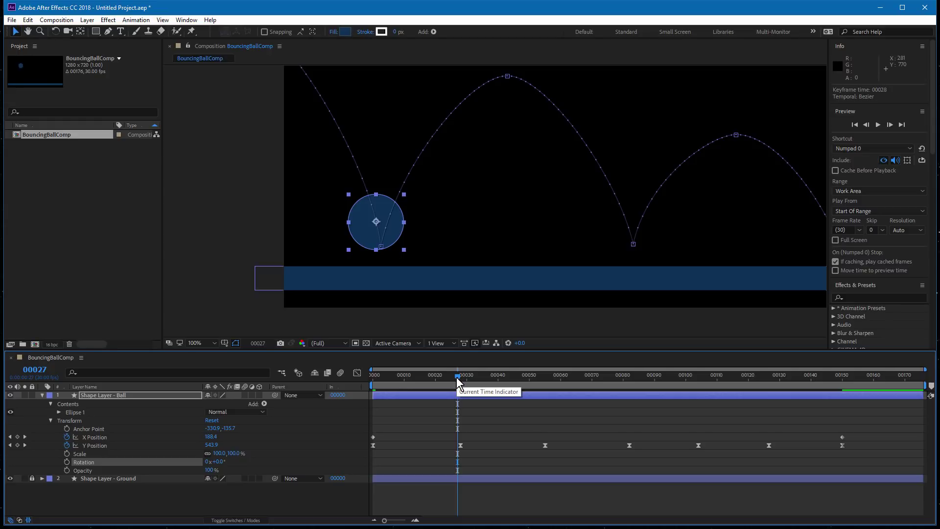
click(66, 453)
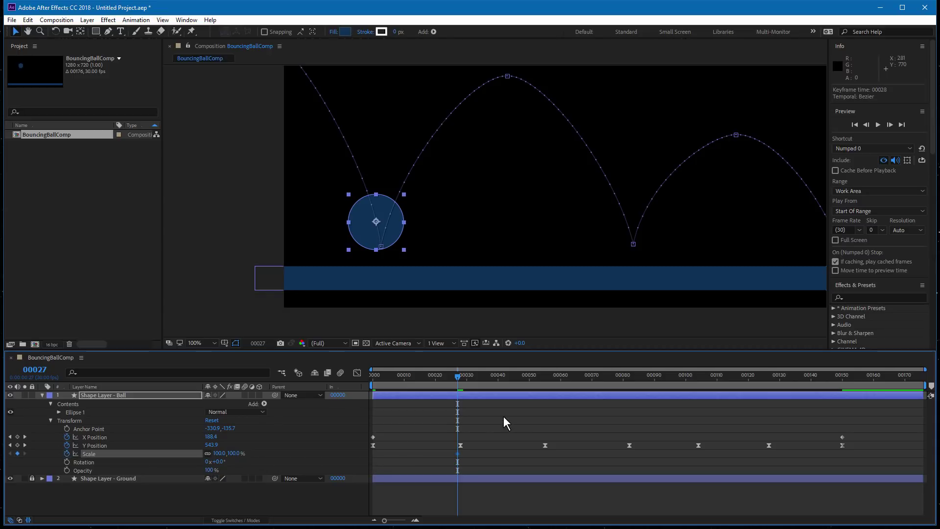
Add a 100% Scale keyframe for the ball on frame 29 and return to the contact on frame 28
key(ctrl+Right)
key(ctrl+Right)
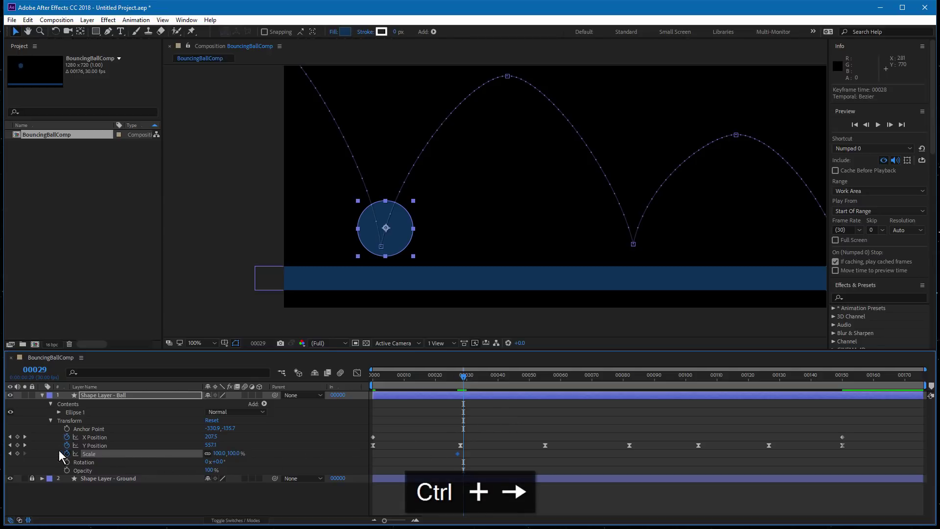
click(18, 453)
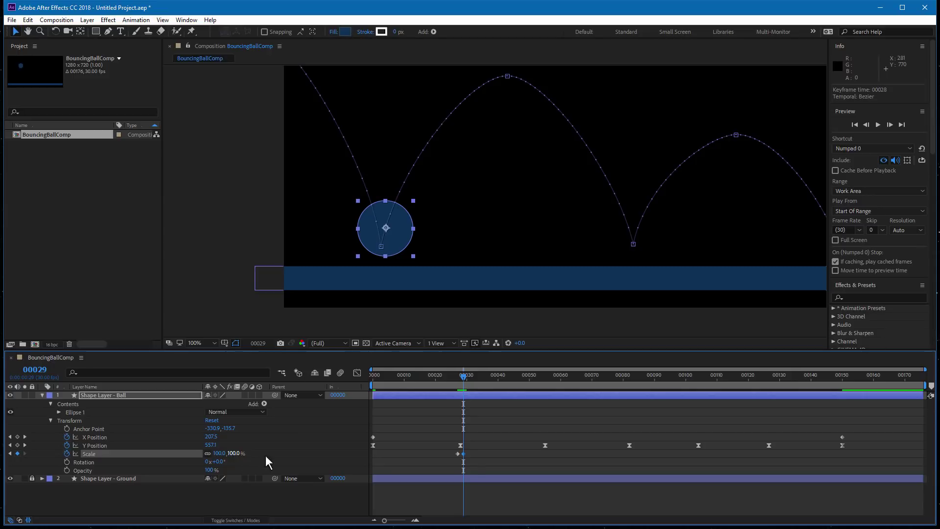
drag(468, 381, 457, 401)
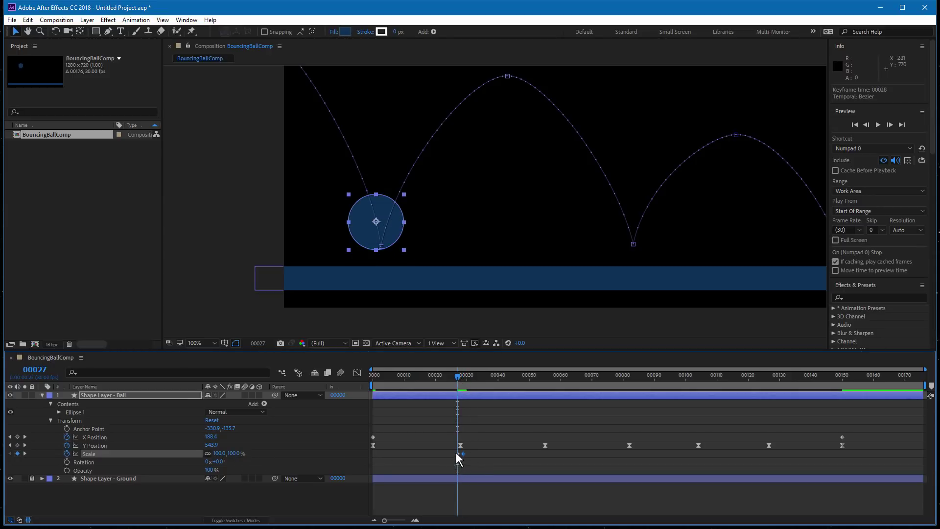
key(Delete)
click(460, 376)
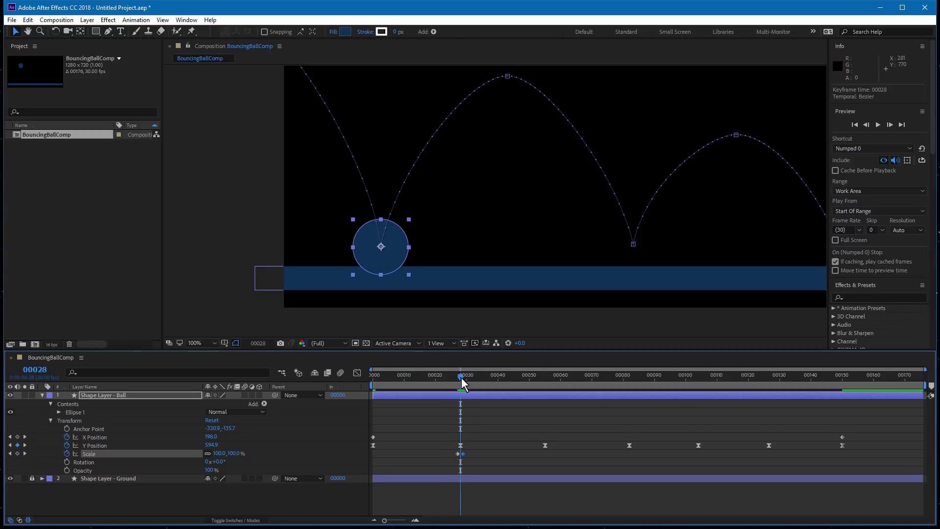
drag(462, 378, 460, 377)
click(208, 454)
mouse_move(237, 453)
mouse_down()
mouse_move(270, 459)
mouse_move(226, 456)
mouse_up()
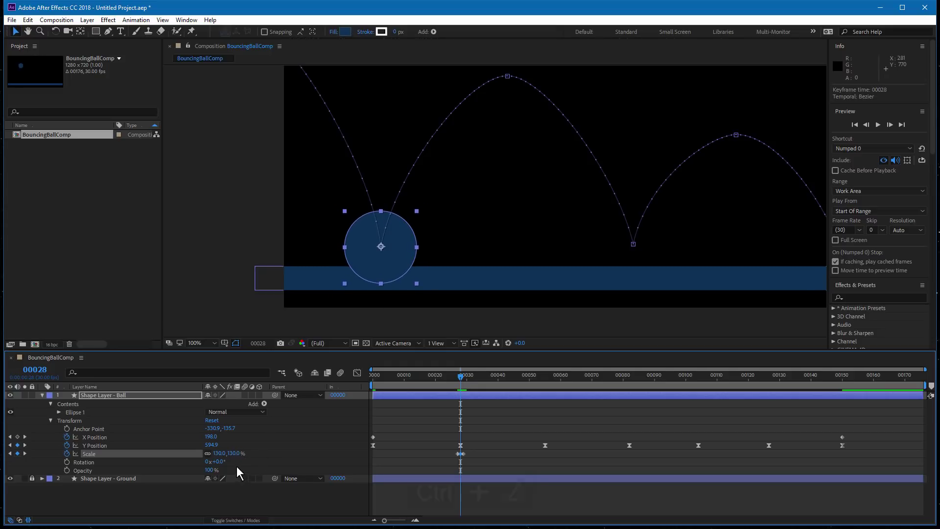
key(ctrl+z)
key(ctrl+z)
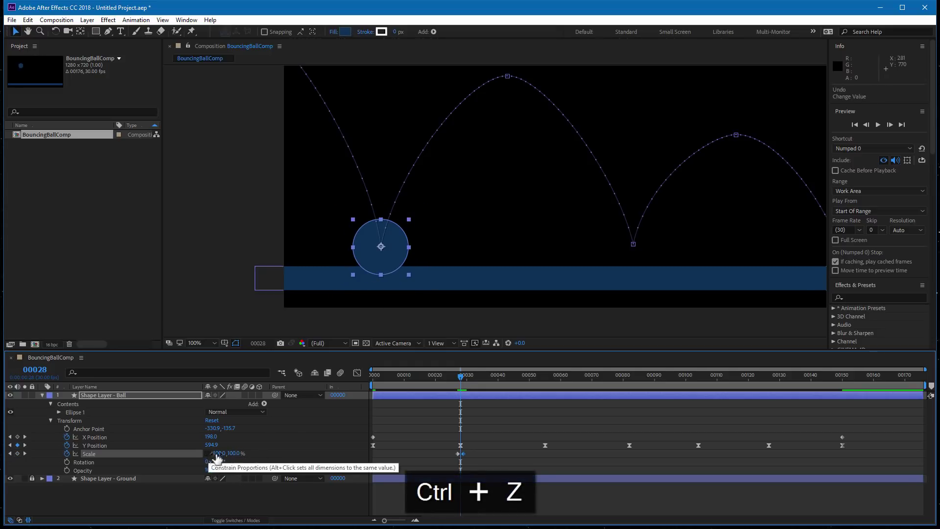
Unlink the Scale proportions, squash the ball to 117% by 81% on frame 28, and check the neighbouring frames
click(208, 453)
drag(235, 453, 228, 454)
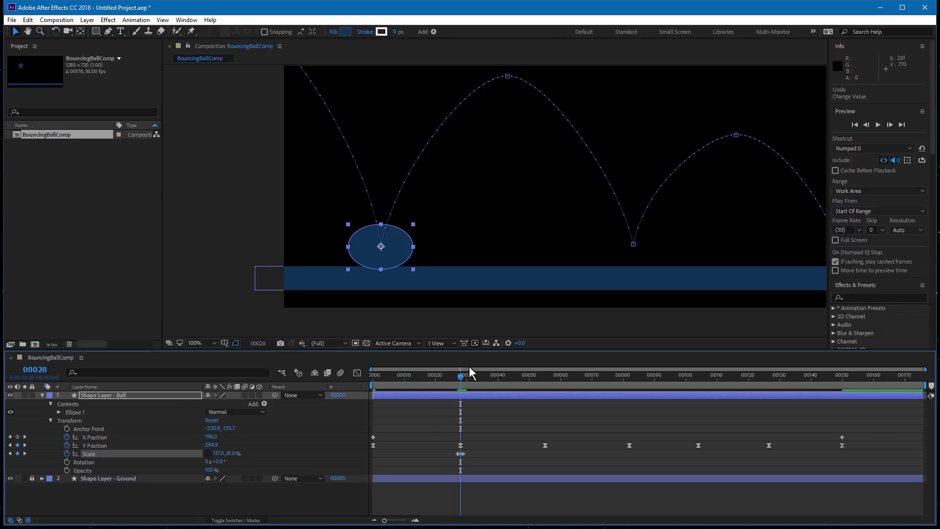
key(ctrl+Left)
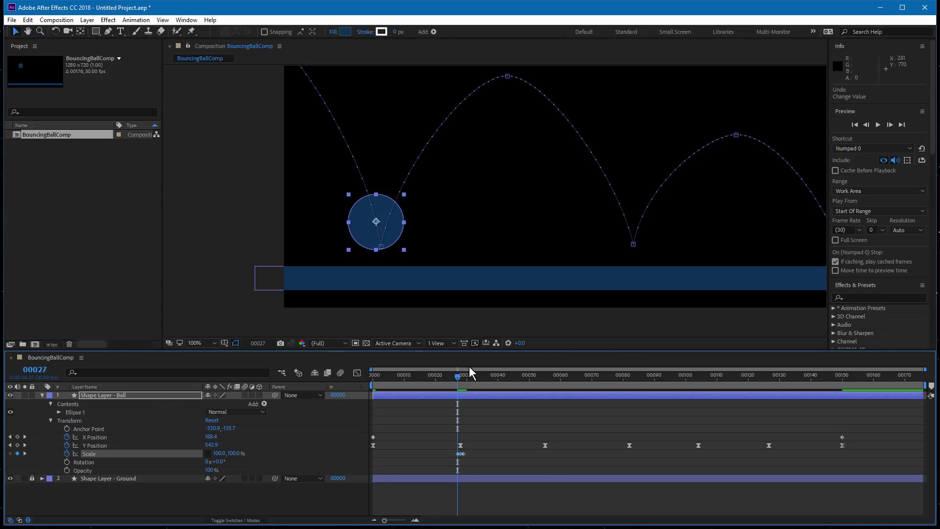
key(ctrl+Right)
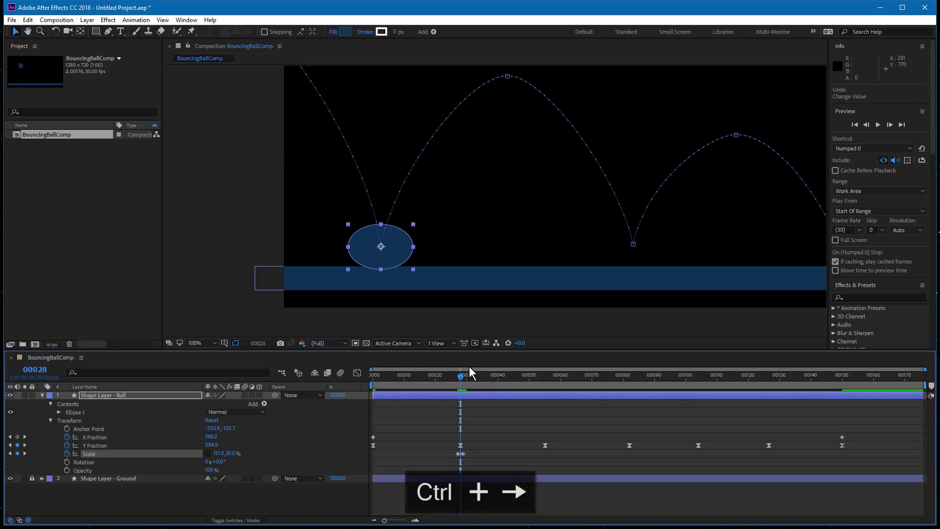
key(ctrl+Right)
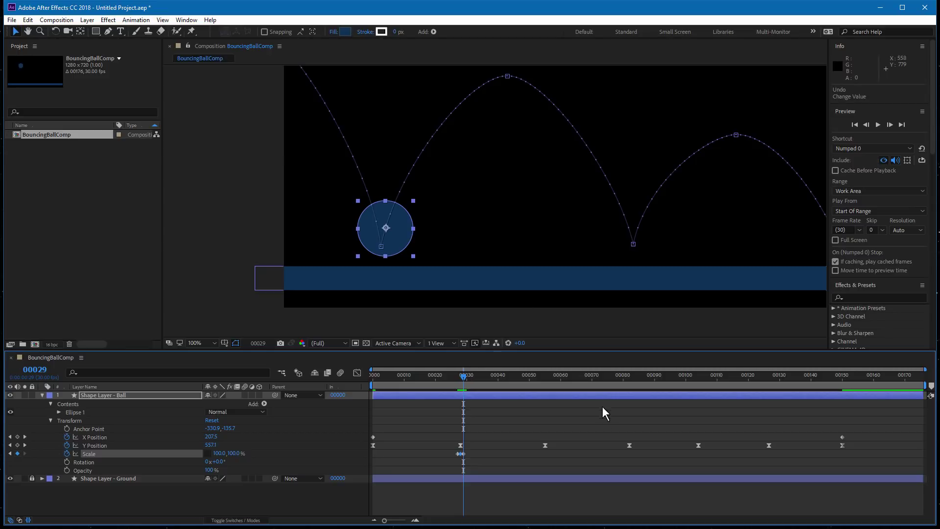
Copy the three squash Scale keyframes to the second ground contact, with the squashed keyframe on frame 82
drag(627, 377, 629, 377)
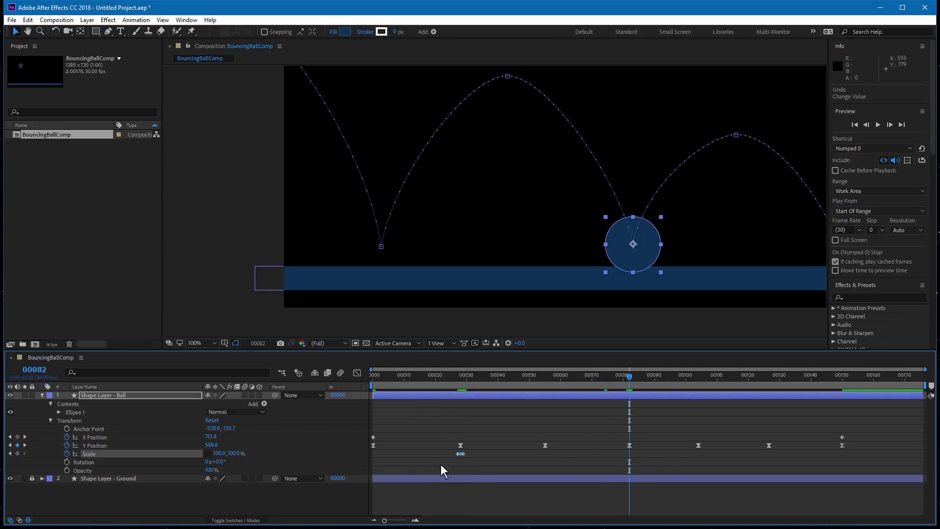
drag(445, 452, 468, 457)
key(ctrl+c)
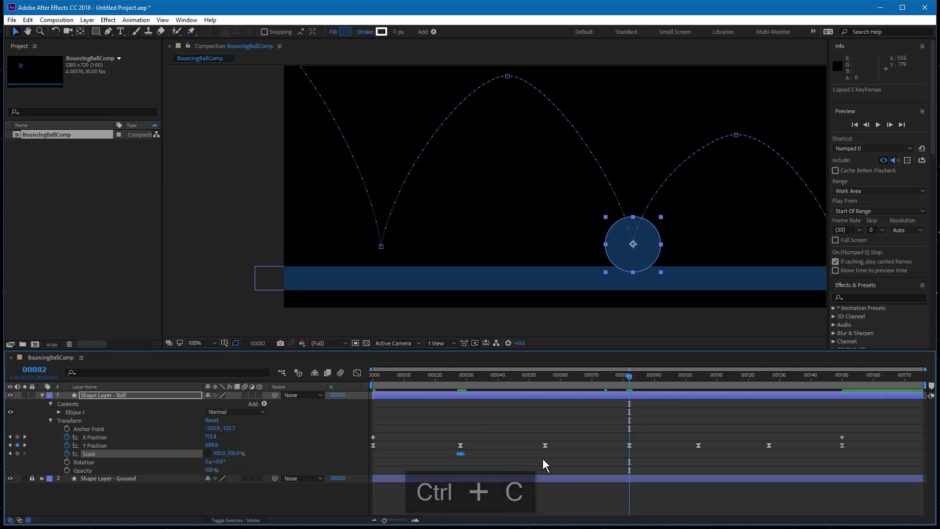
key(ctrl+v)
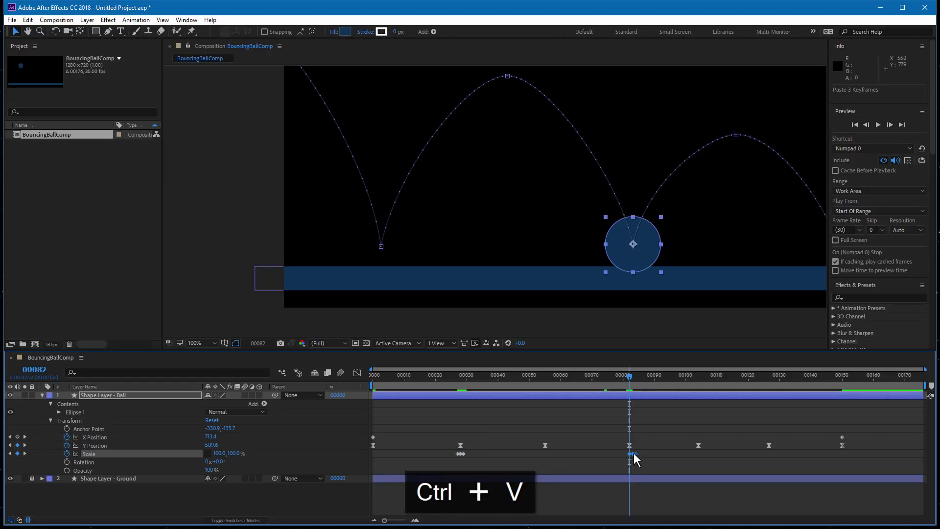
drag(633, 452, 629, 456)
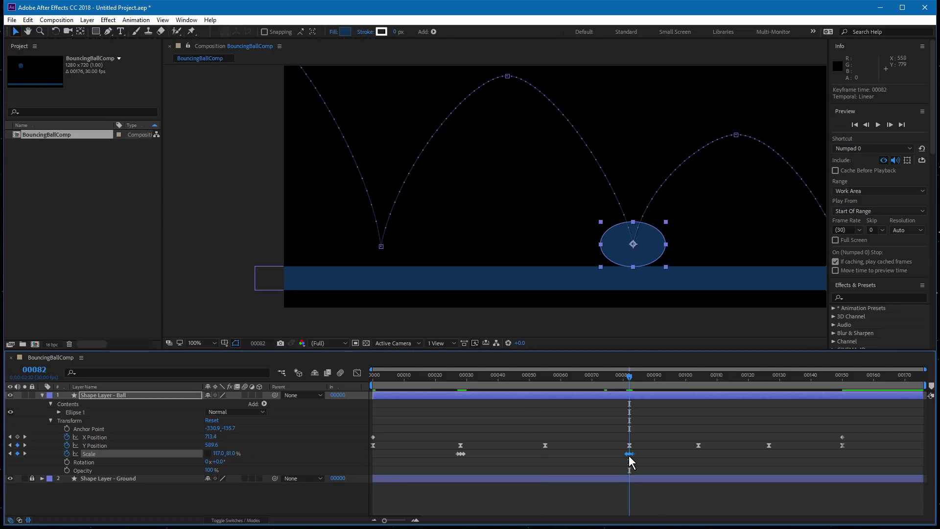
Lower the squashed ball onto the ground at frame 82 by setting its Y Position to 605.6
click(624, 376)
drag(624, 376, 630, 379)
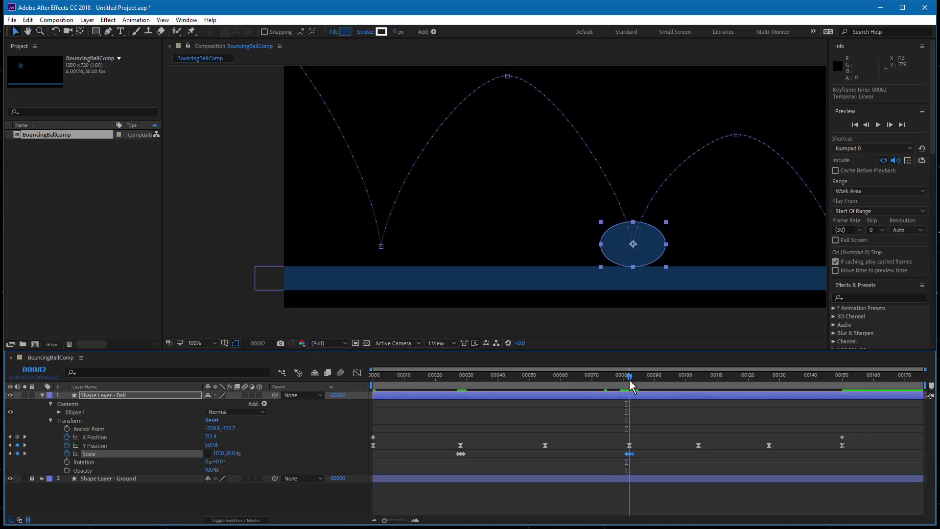
click(629, 445)
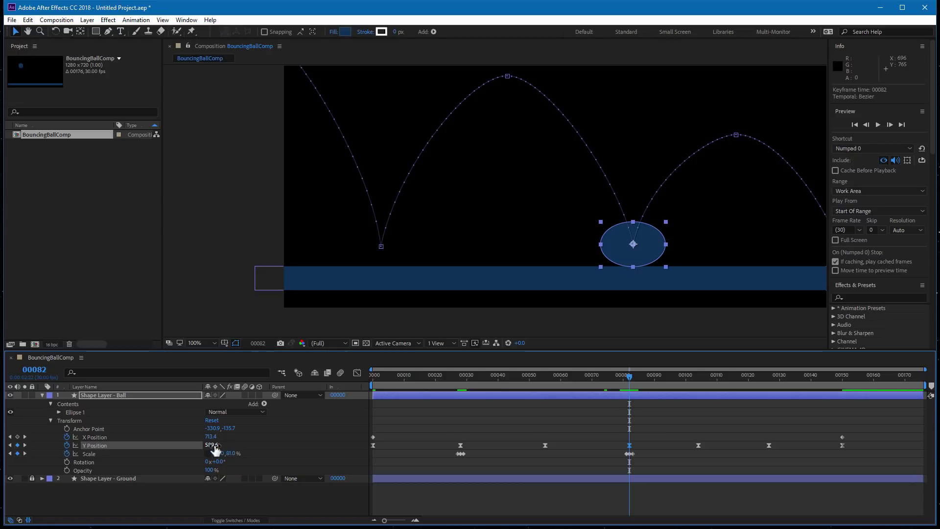
drag(214, 445, 222, 445)
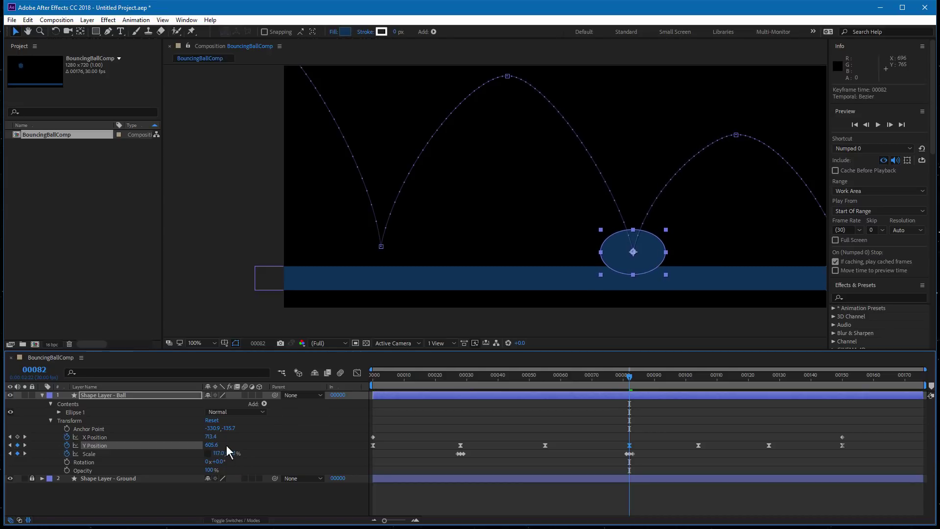
Align the Y Position keyframe of the third ground contact exactly on frame 127
drag(772, 378, 768, 378)
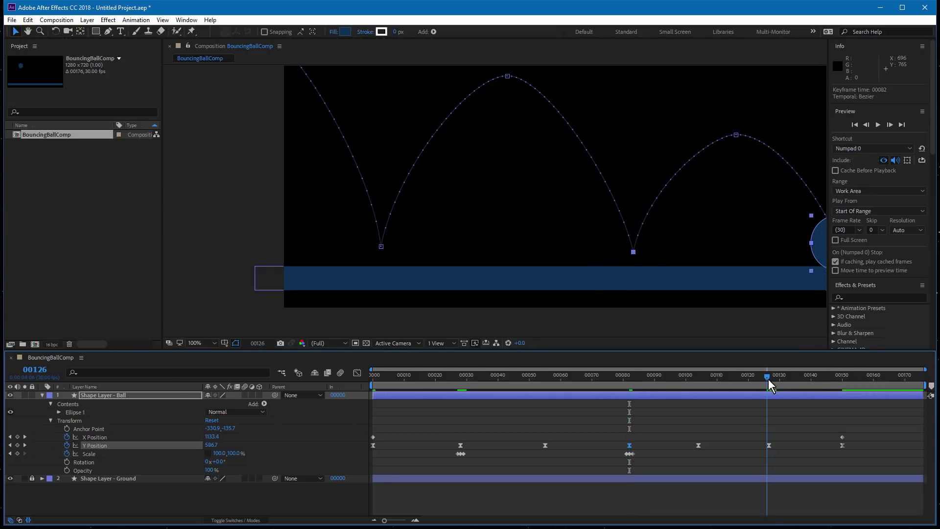
key(ctrl+Right)
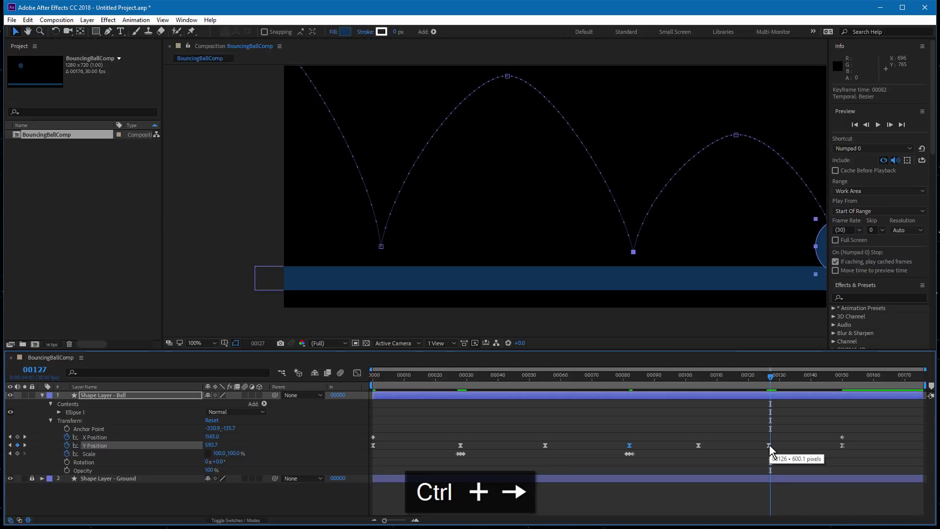
drag(769, 444, 770, 446)
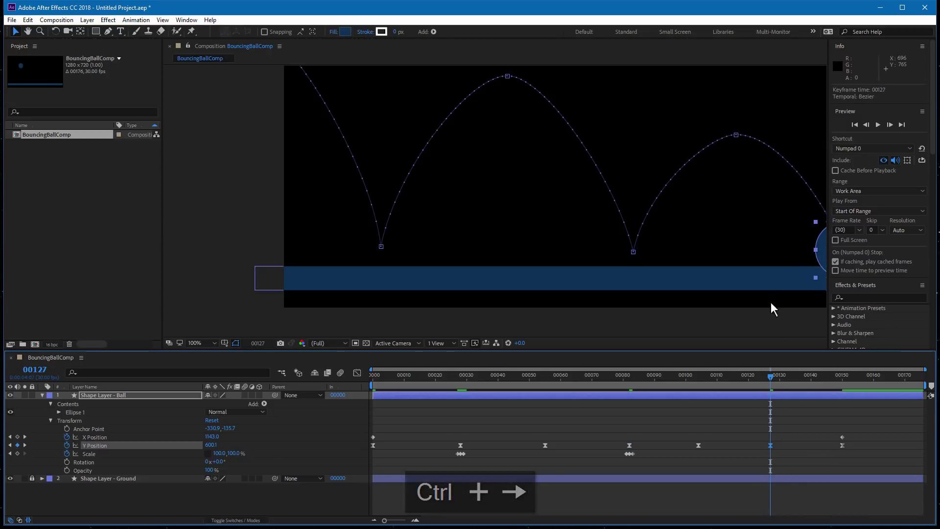
Copy the three squash Scale keyframes to the third ground contact, with the squashed keyframe on frame 127
drag(770, 308, 623, 309)
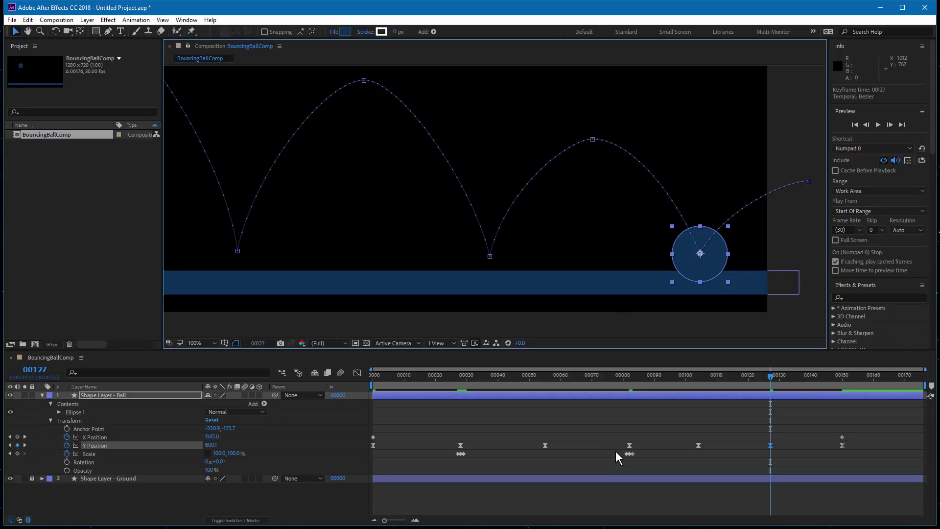
drag(616, 450, 637, 458)
key(ctrl+v)
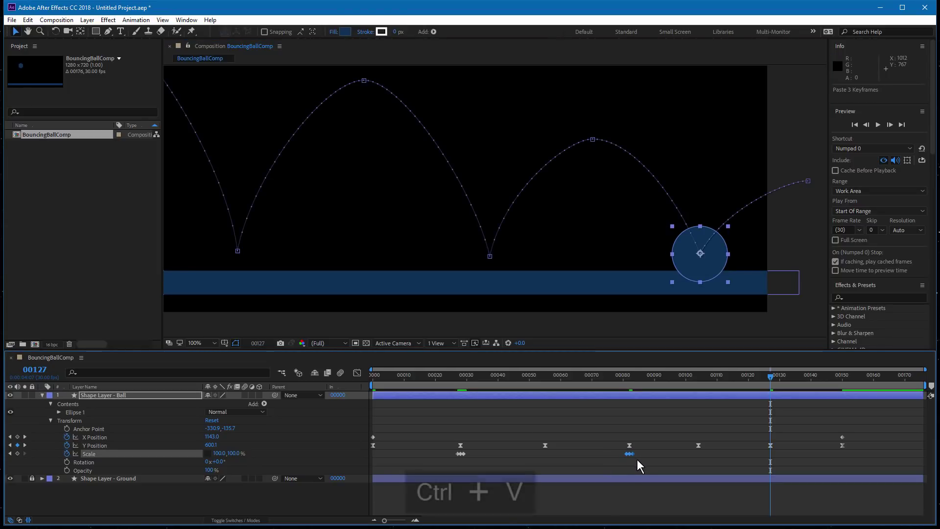
click(767, 461)
mouse_move(769, 454)
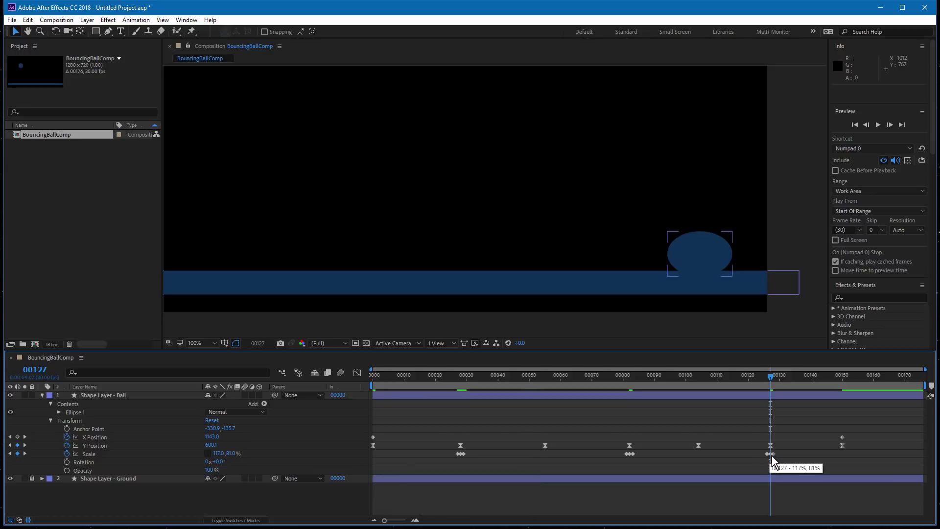
Scrub back through the bounces to review the squash, fit the composition in the viewer, and return to frame 0
key(ctrl+Right)
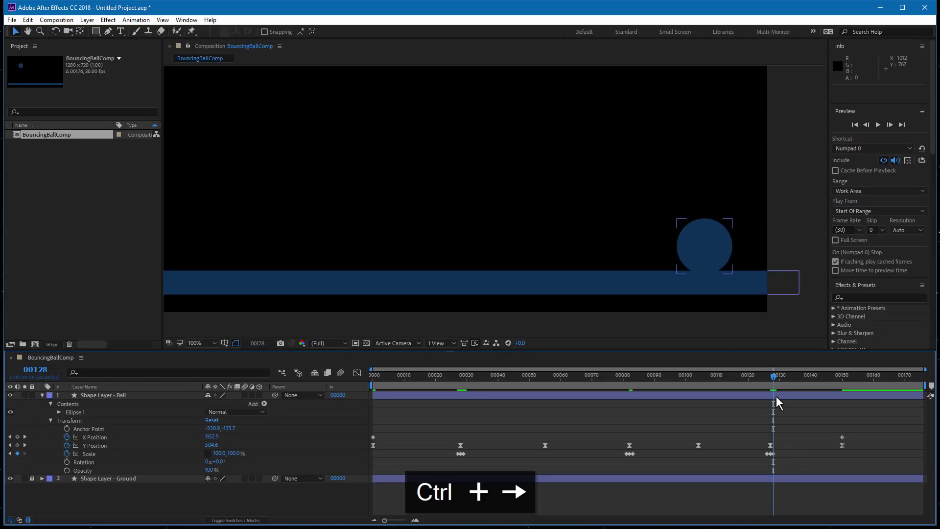
mouse_move(775, 375)
mouse_down()
mouse_move(792, 376)
mouse_move(760, 387)
mouse_up()
drag(562, 434, 492, 434)
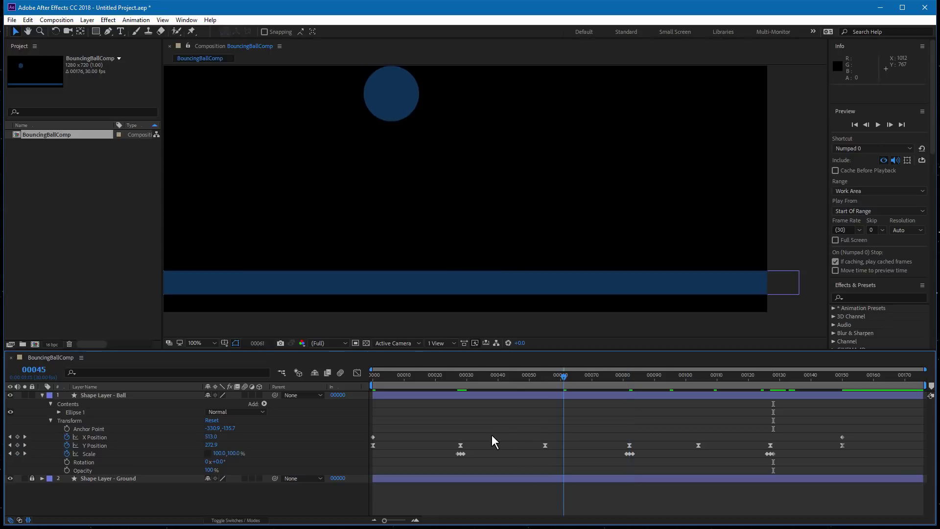
scroll(442, 234, down, 2)
scroll(441, 234, up, 2)
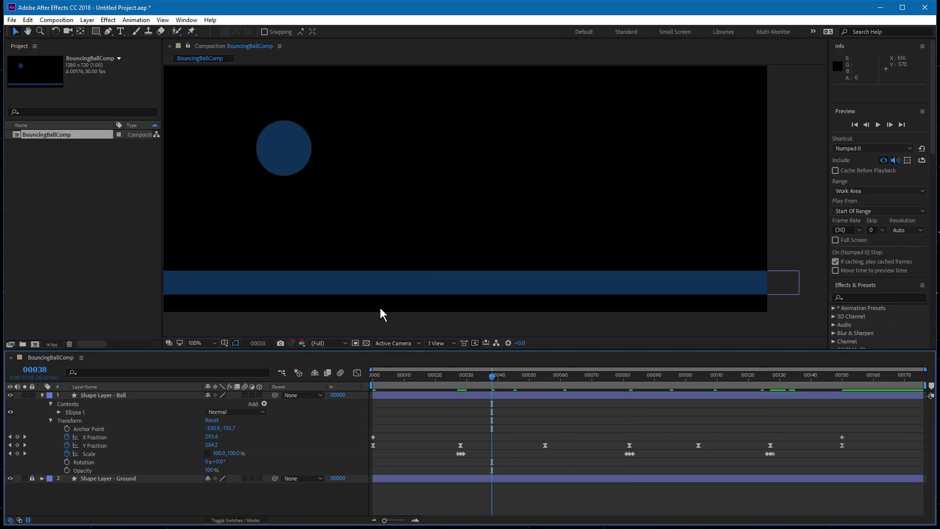
click(213, 343)
click(220, 356)
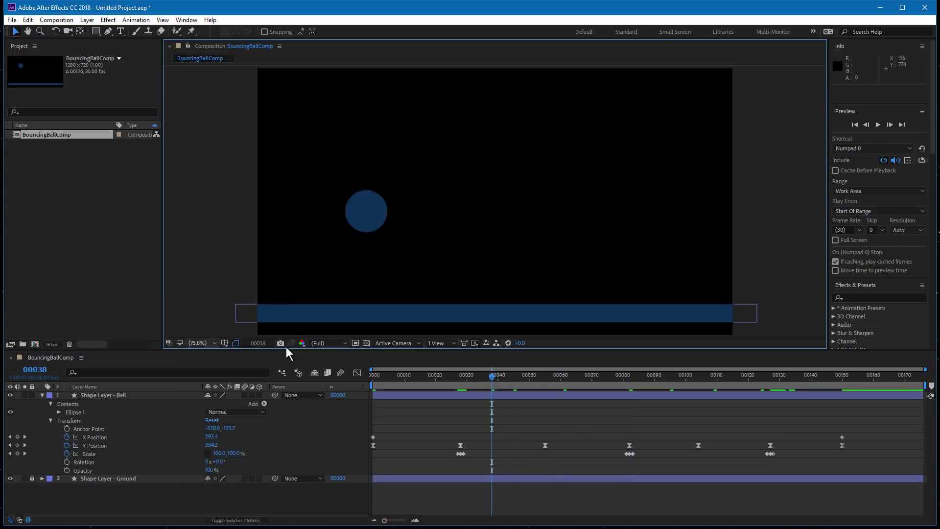
drag(361, 378, 360, 380)
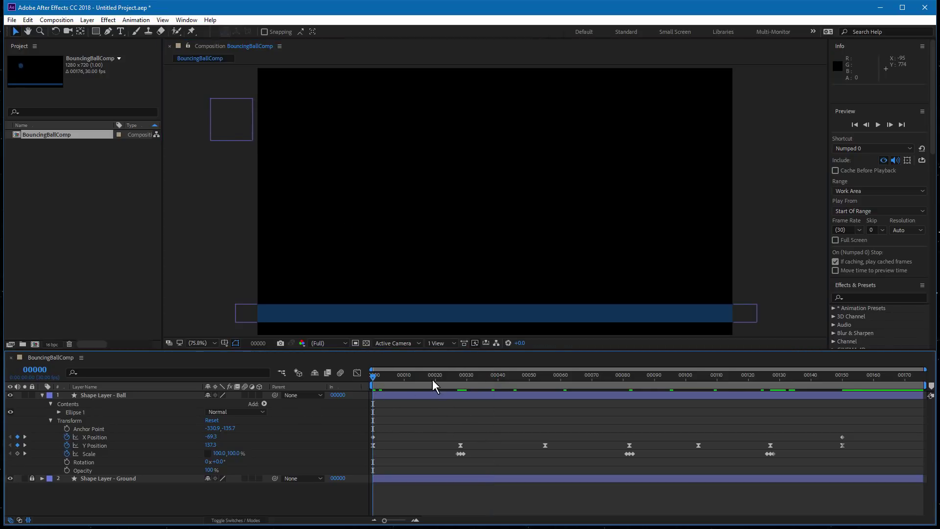
Preview the animation from frame 0 and spread the first ground contact's outer Scale keyframes to frames 26 and 30
drag(417, 379, 366, 379)
key(space)
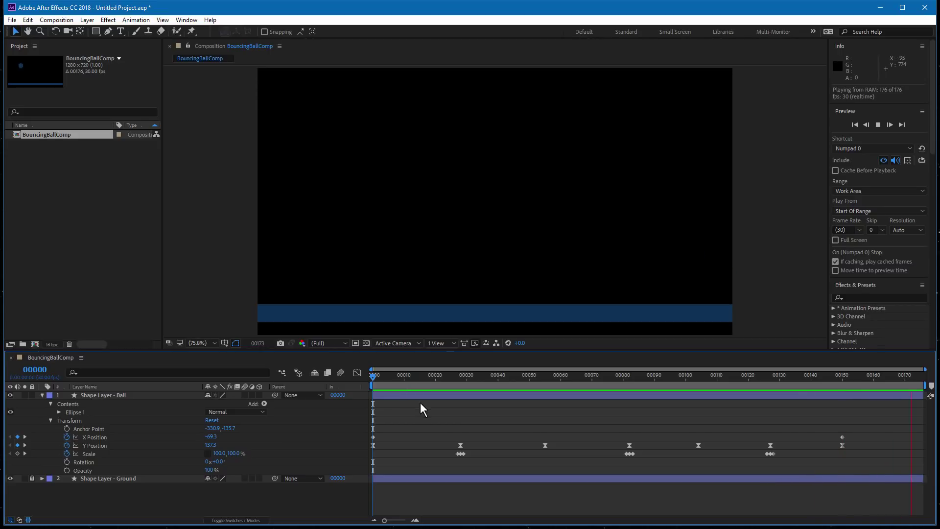
click(461, 378)
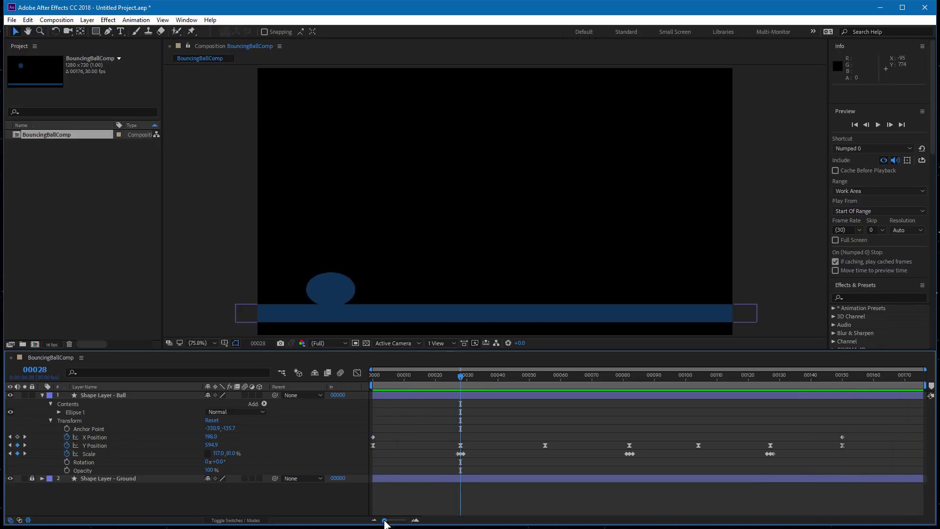
drag(384, 523, 394, 520)
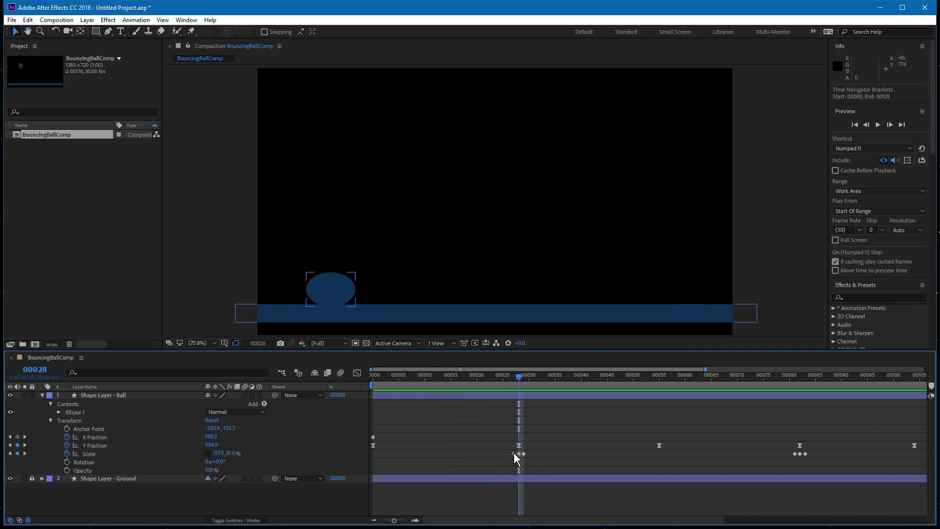
drag(513, 454, 511, 454)
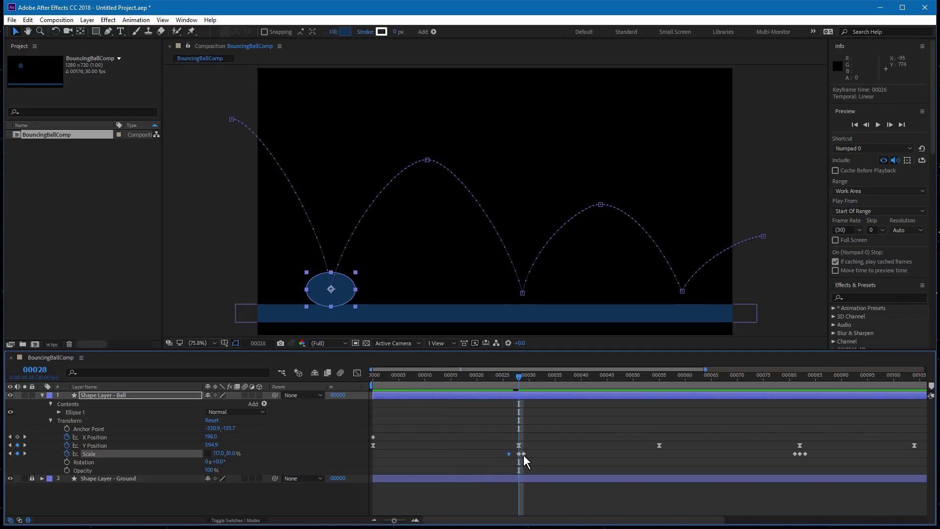
Step frame by frame from 26 to 30 to examine the ball's squash and recovery at the first ground contact
drag(493, 373, 507, 374)
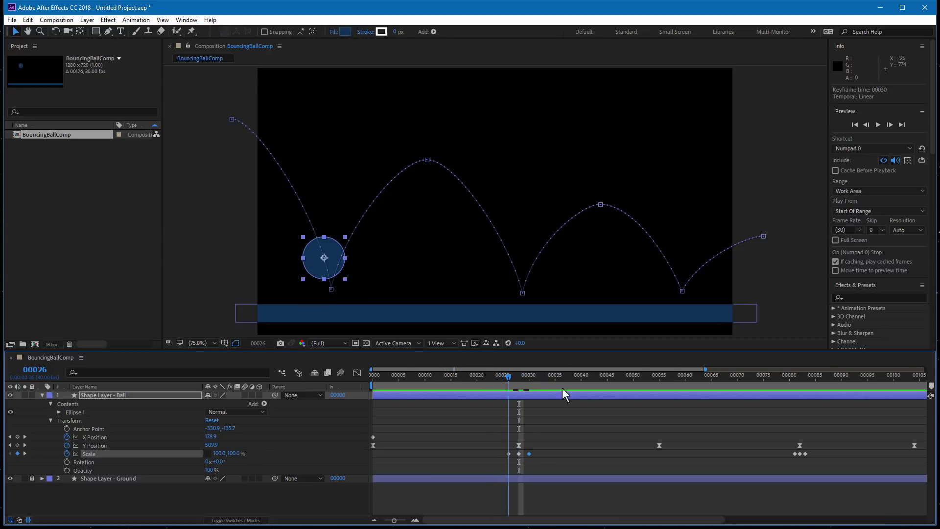
key(ctrl+Right)
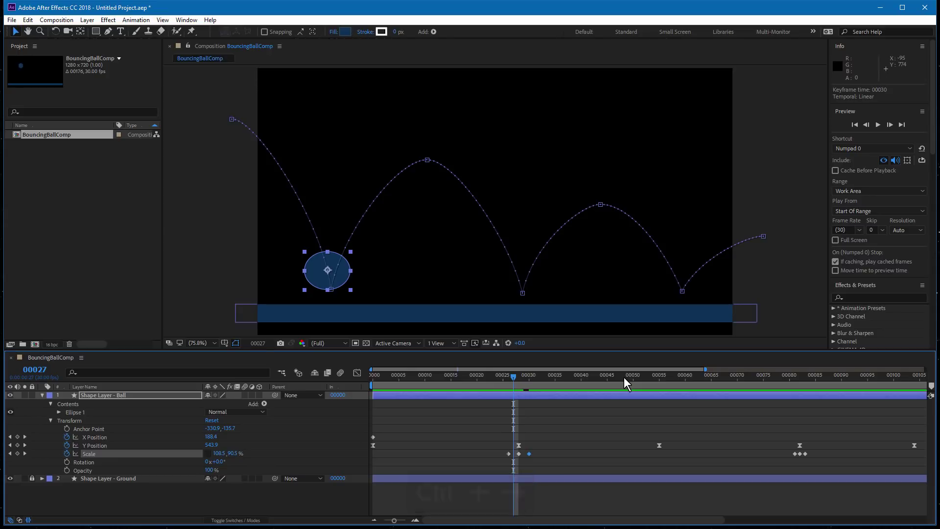
key(ctrl+Right)
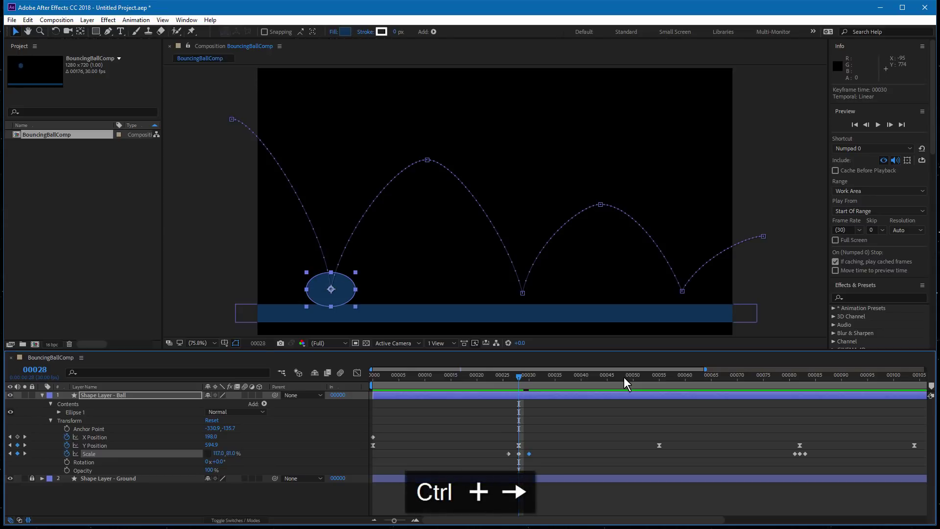
key(ctrl+Right)
key(ctrl+Right)
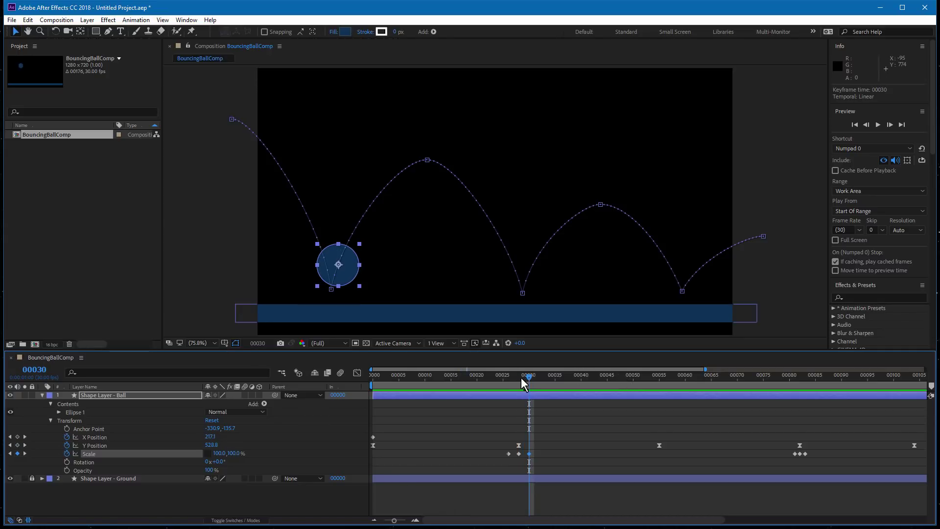
drag(522, 379, 512, 377)
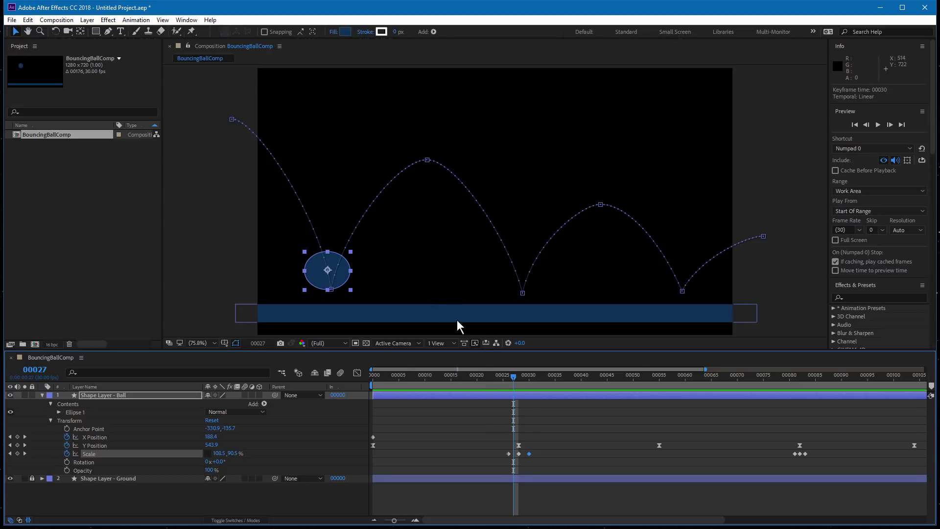
Play the animation from frame 0 to review the bounce with the longer squash
drag(384, 378, 369, 377)
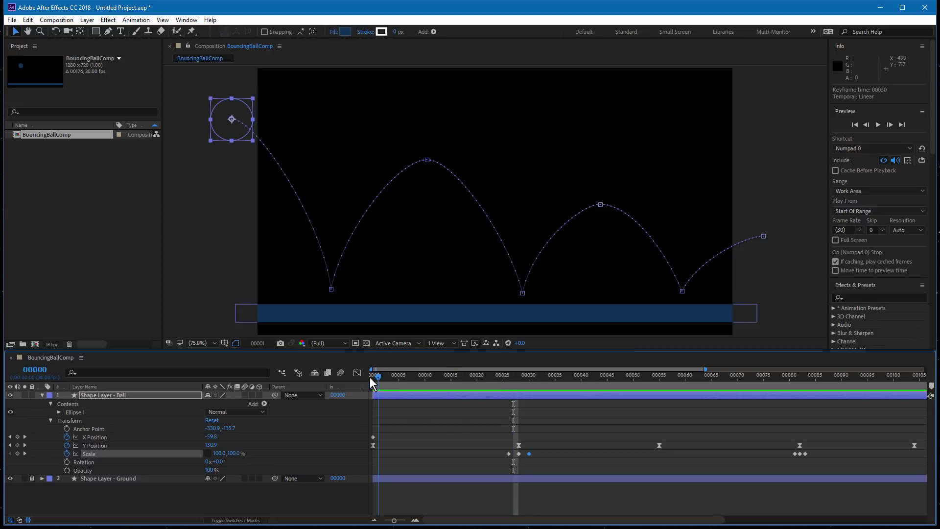
key(space)
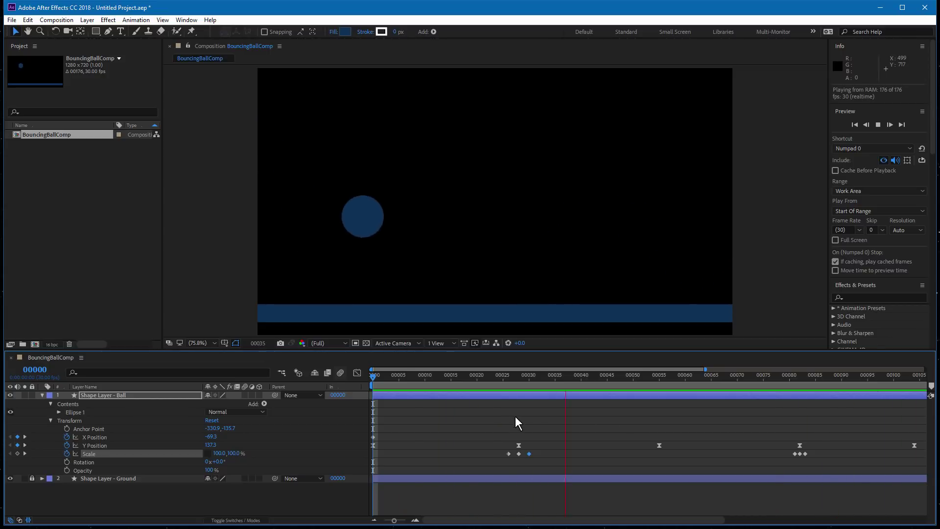
key(space)
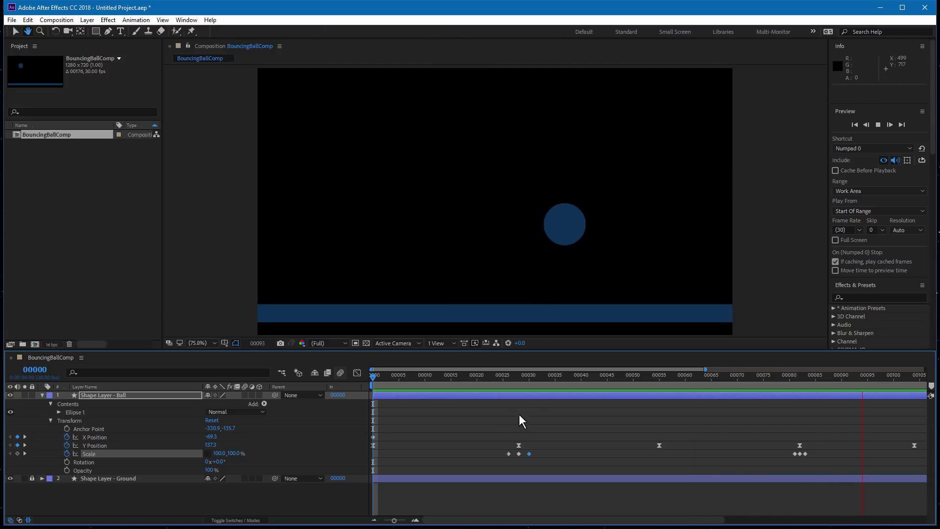
Enable motion blur on the Ball layer and for the composition, comparing it on and off at frame 27
drag(531, 376, 512, 383)
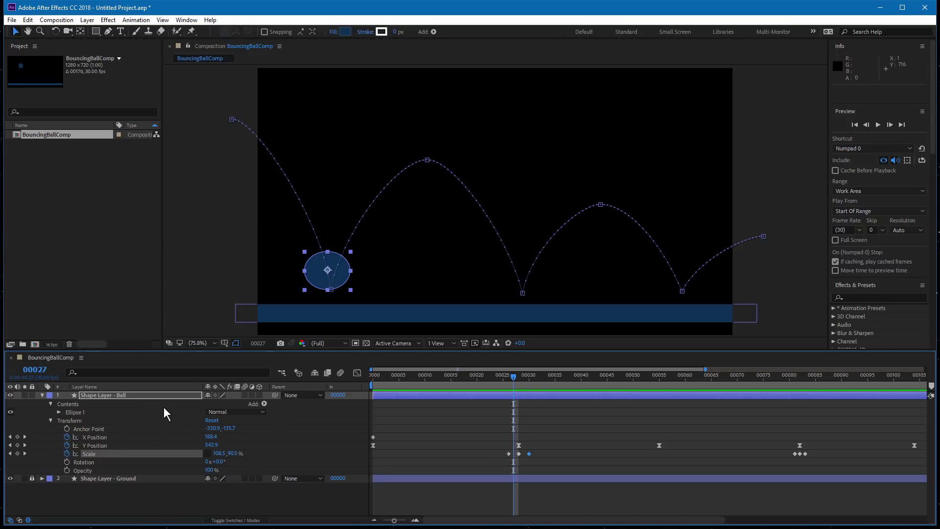
click(245, 396)
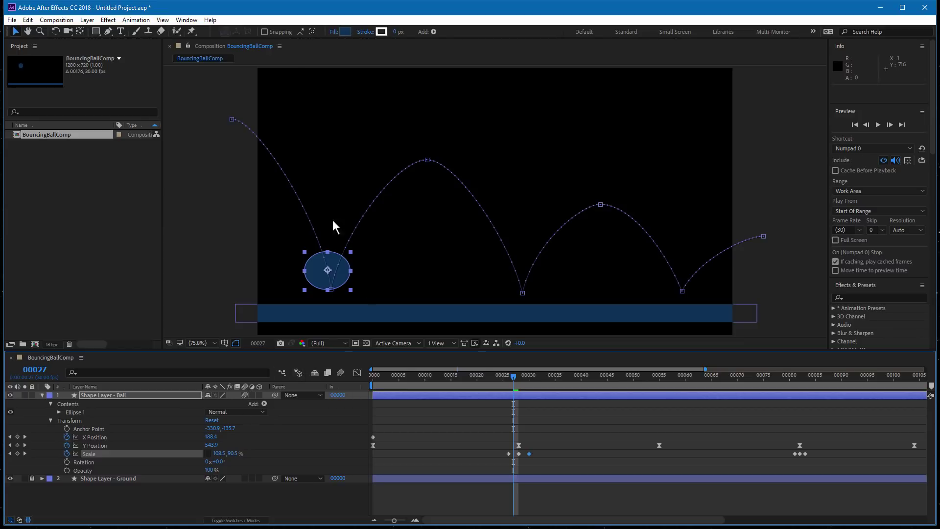
click(342, 372)
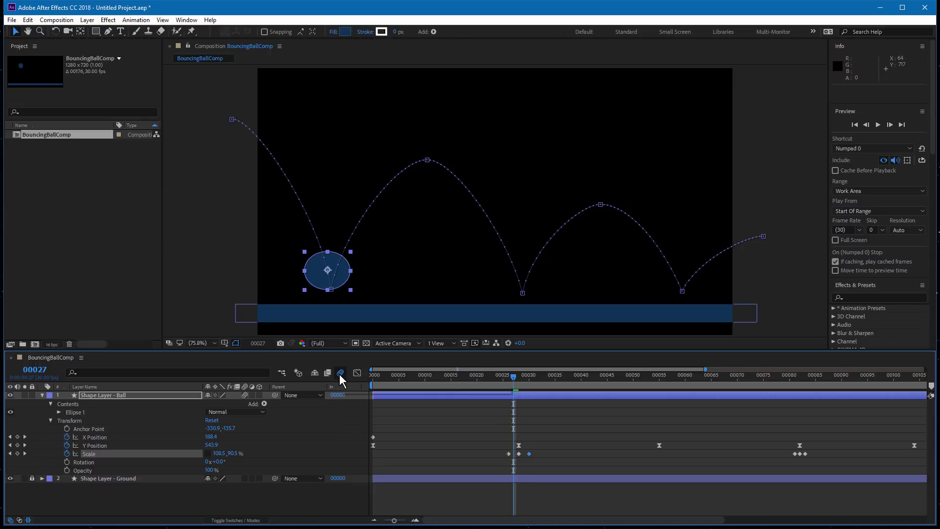
click(201, 285)
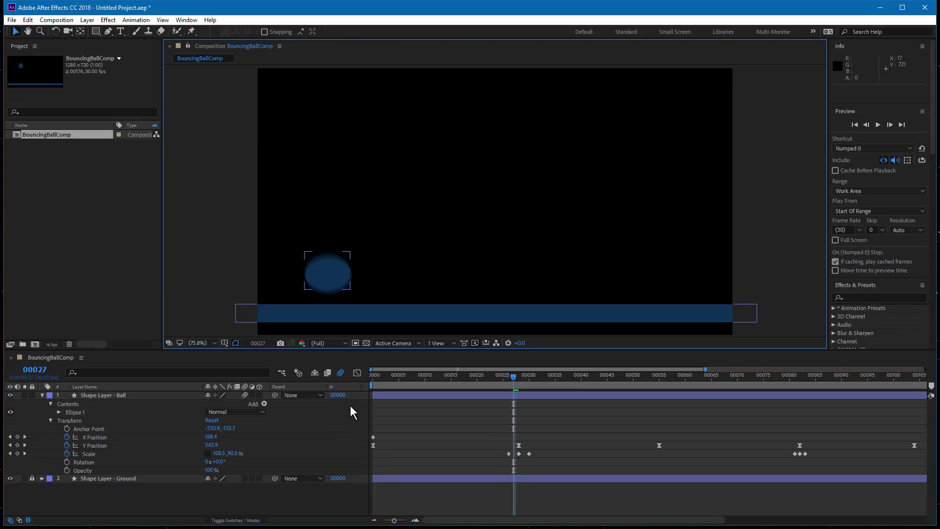
click(340, 373)
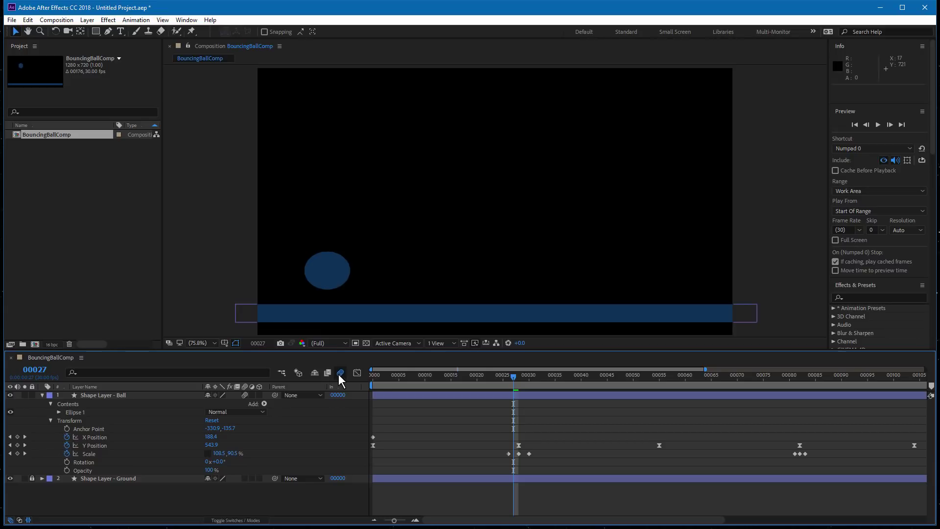
click(340, 373)
click(340, 372)
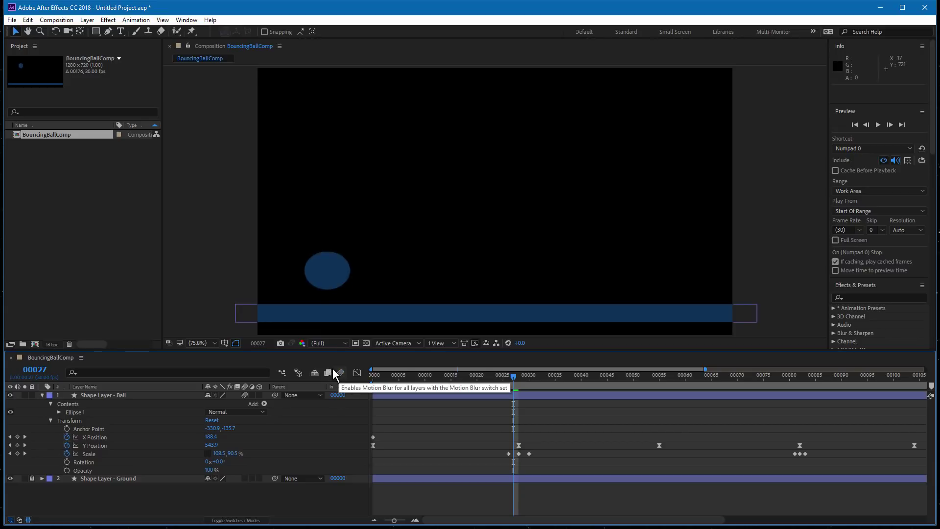
click(339, 371)
Spread the outer Scale keyframes to frames 80 and 84 at the second contact and 125 and 129 at the third while previewing from frame 0
drag(513, 375, 366, 394)
key(space)
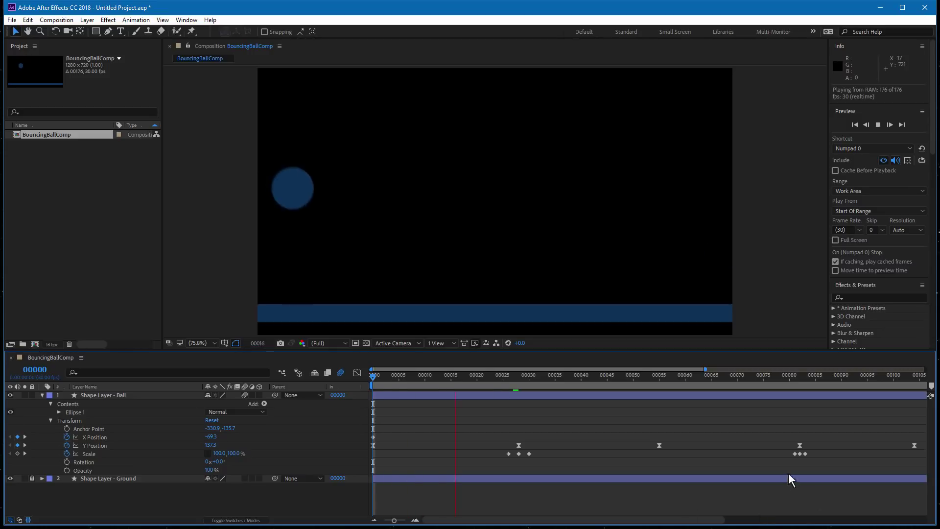
drag(793, 453, 809, 454)
key(h)
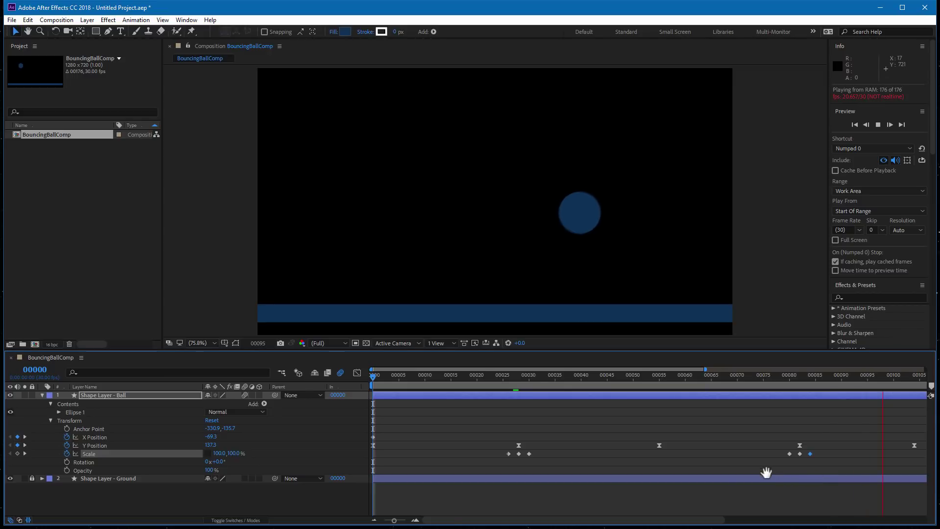
drag(701, 479, 478, 490)
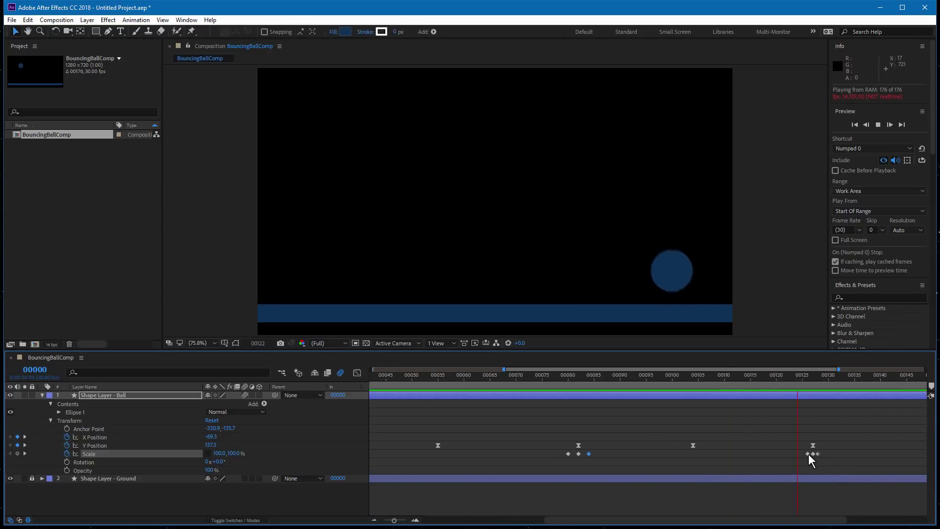
drag(804, 454, 823, 453)
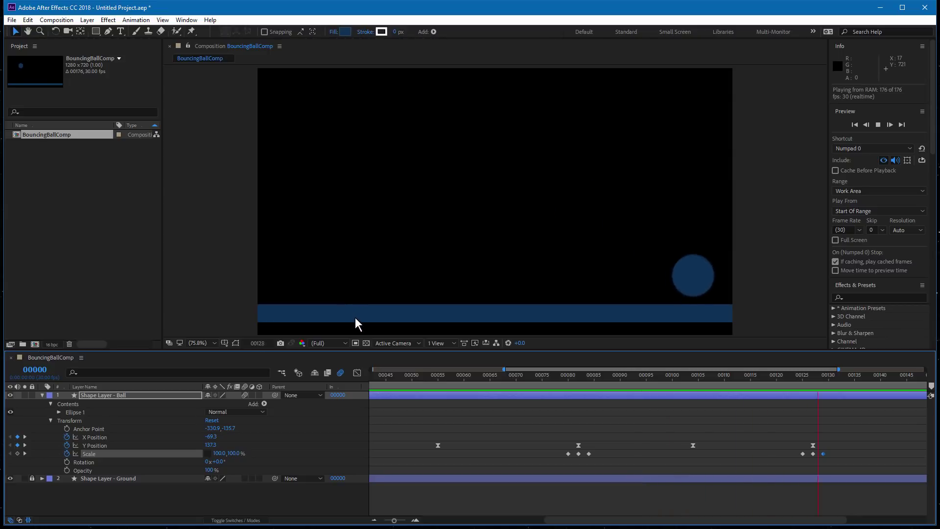
mouse_move(357, 325)
mouse_down()
mouse_move(382, 315)
mouse_move(363, 319)
mouse_up()
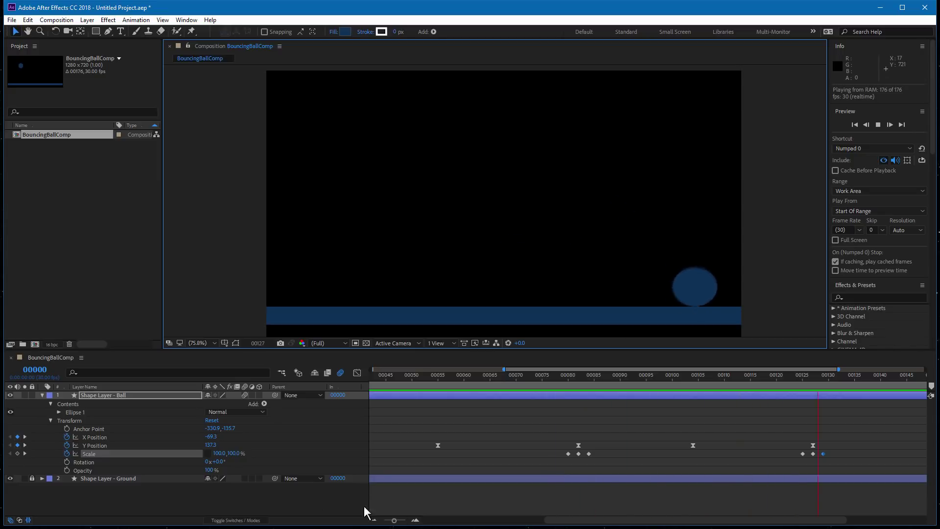
click(375, 520)
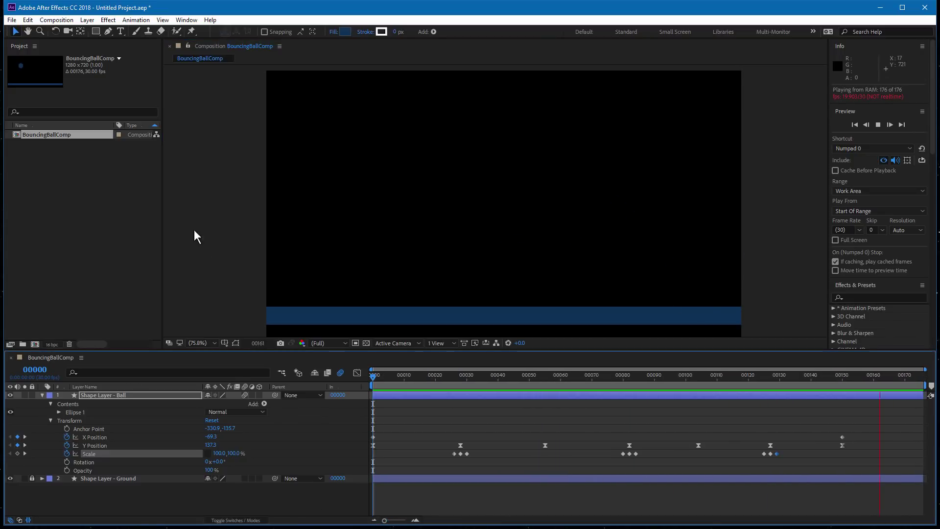